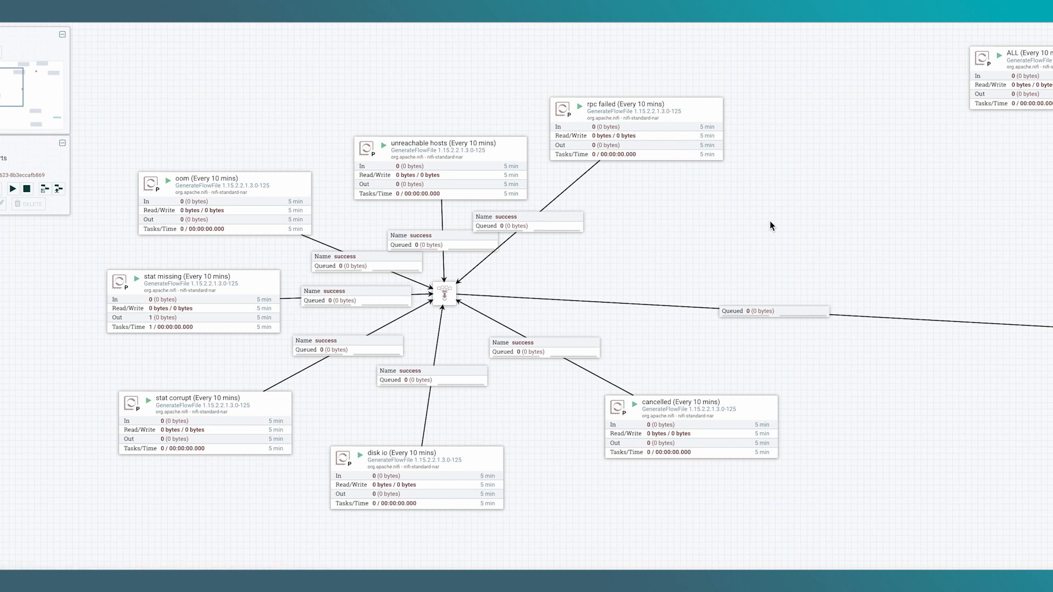
scroll(666, 228, up, 1)
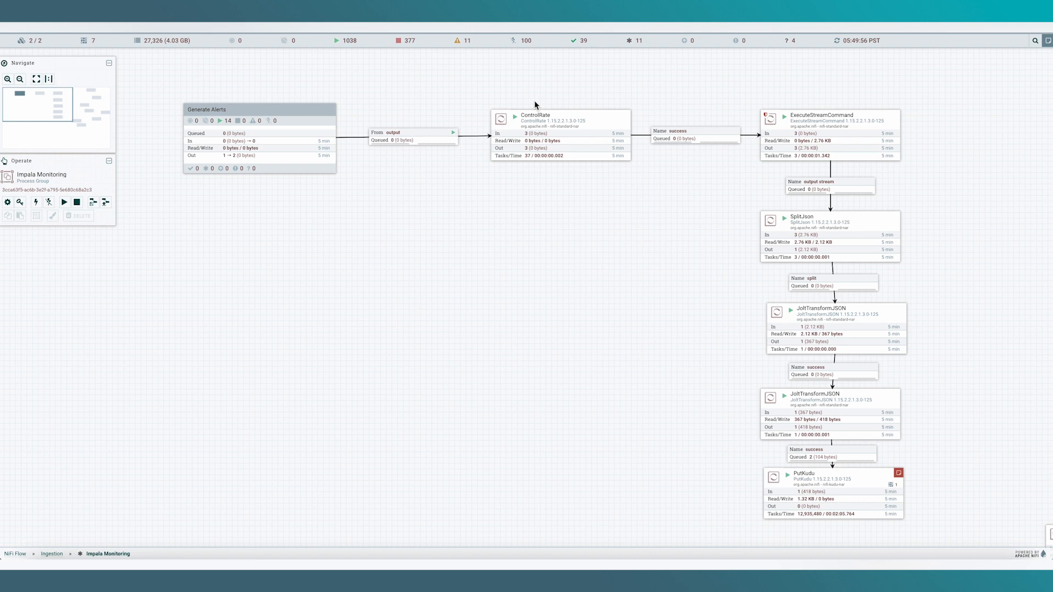
scroll(802, 141, up, 1)
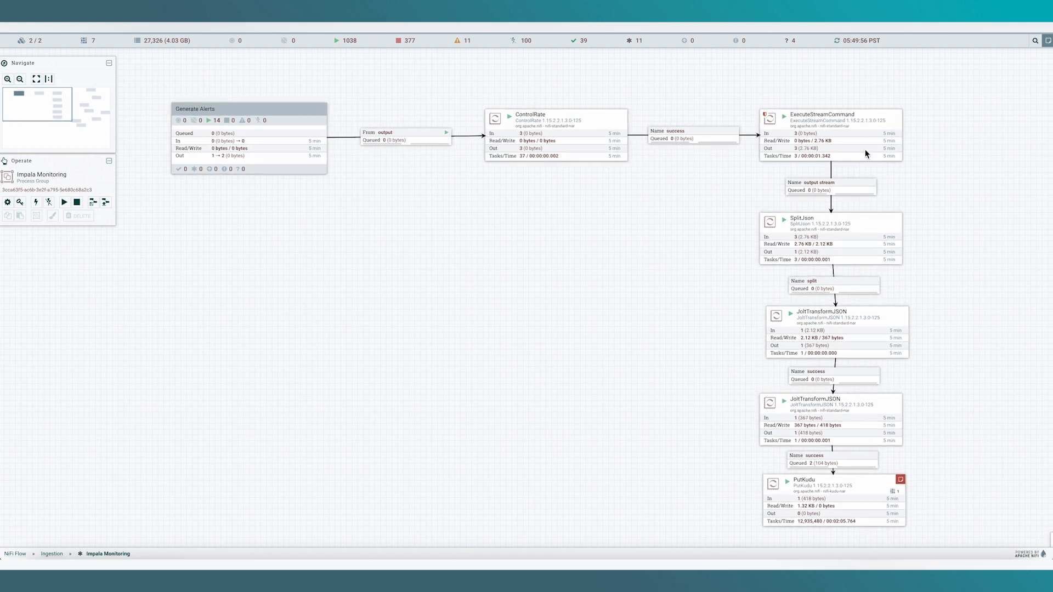
scroll(865, 132, down, 1)
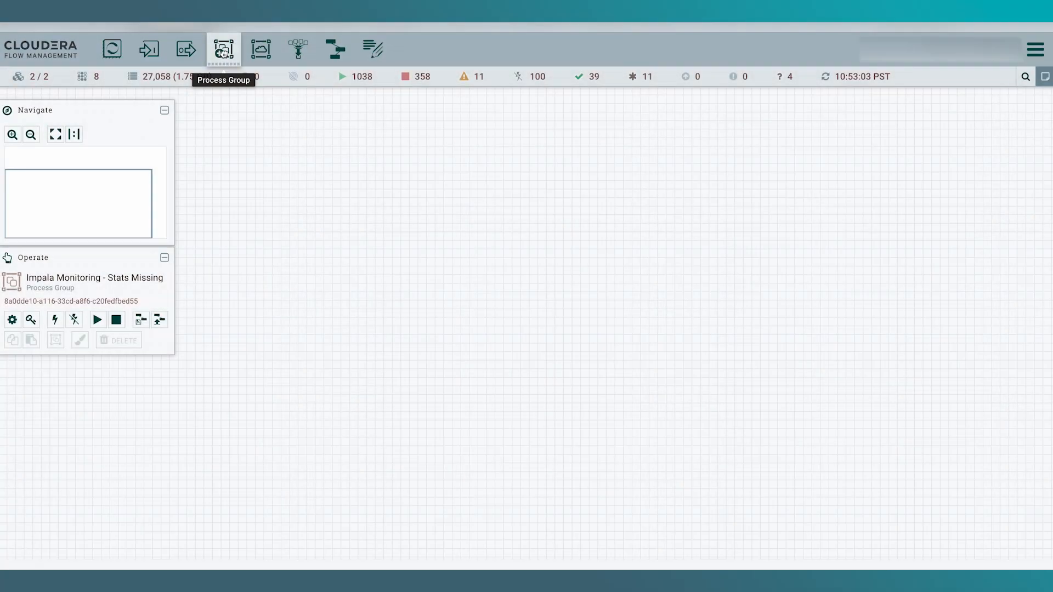
Add a process group named Generate Alerts to the empty canvas and enter it
drag(223, 52, 269, 192)
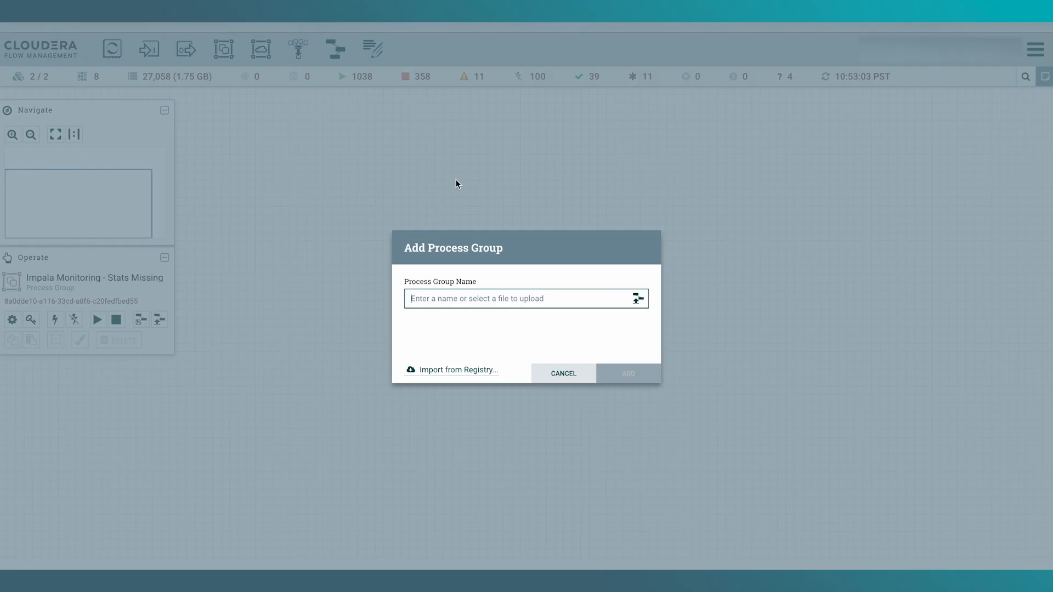
text(Generate )
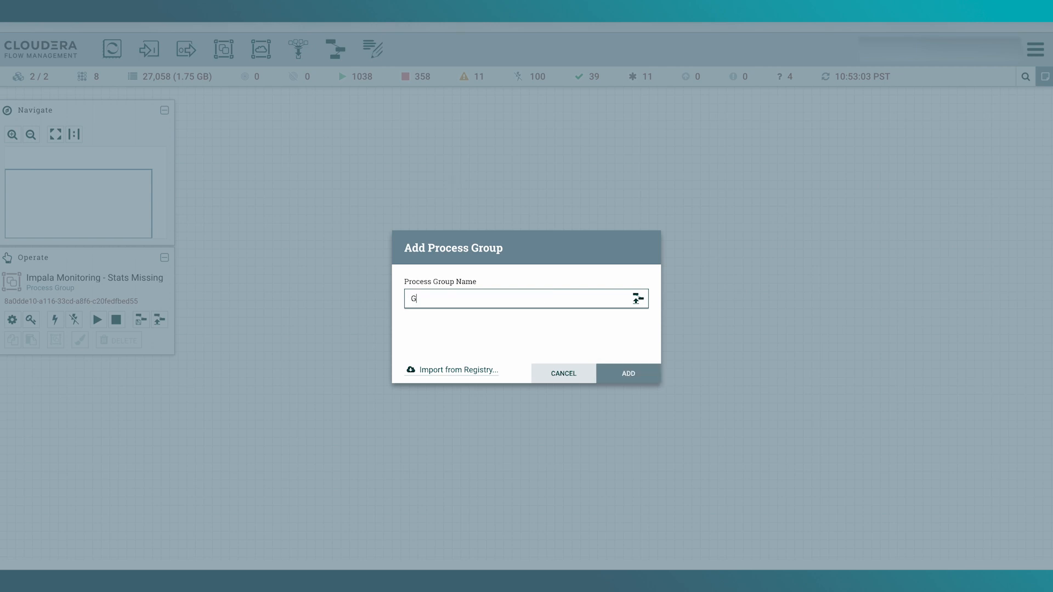
text(Alerts)
click(623, 376)
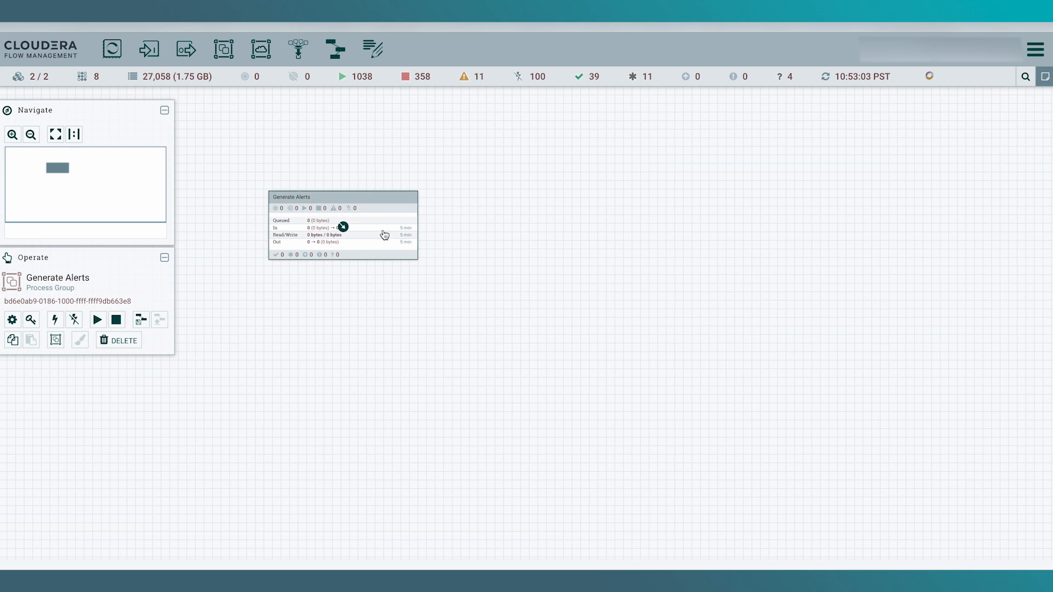
key(Delete)
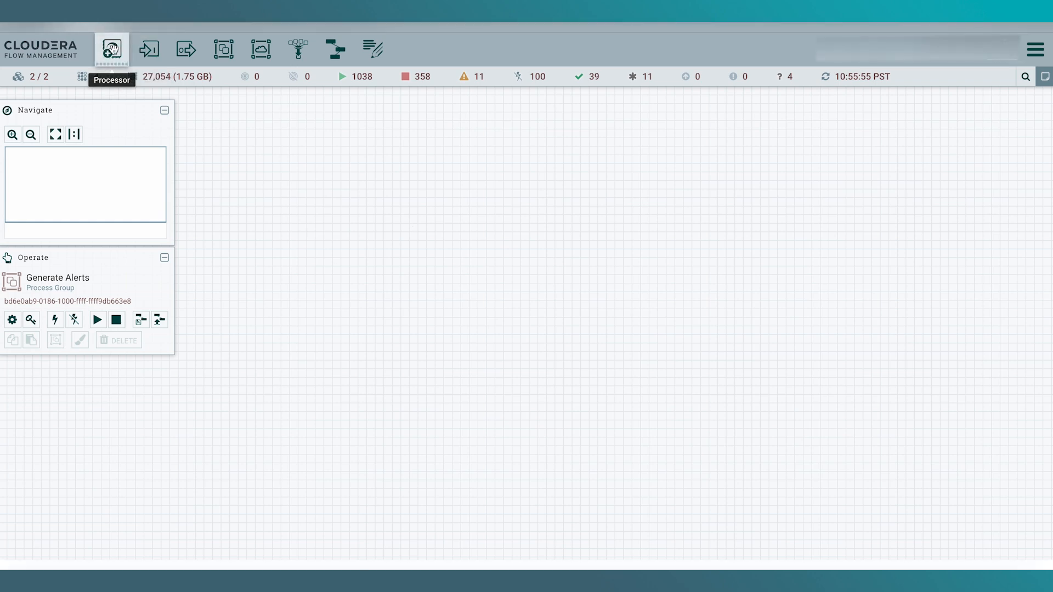
Add a GenerateFlowFile processor to the Generate Alerts group
drag(111, 48, 296, 229)
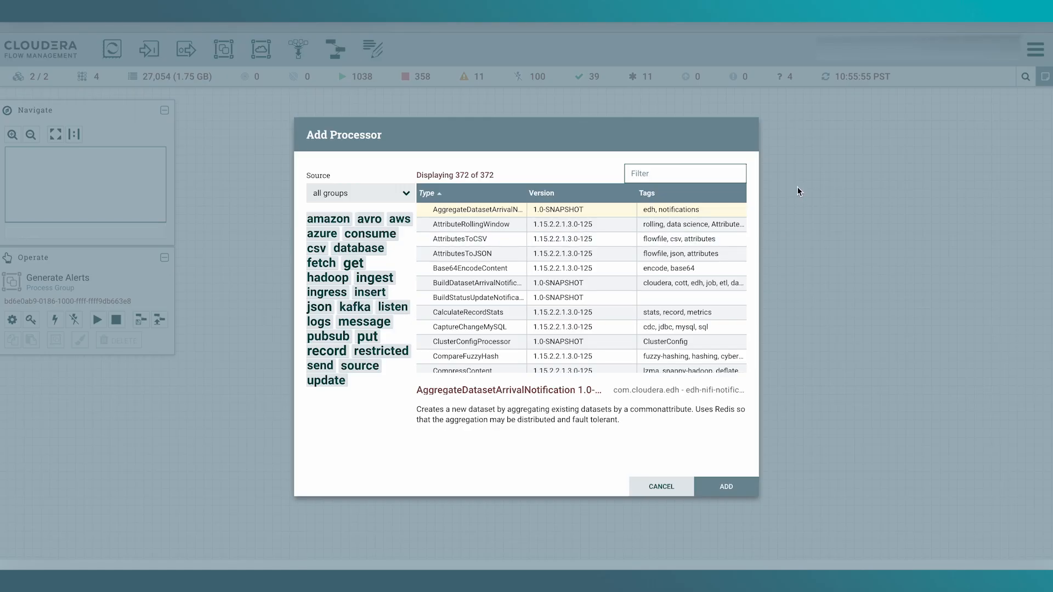
text(Genearte)
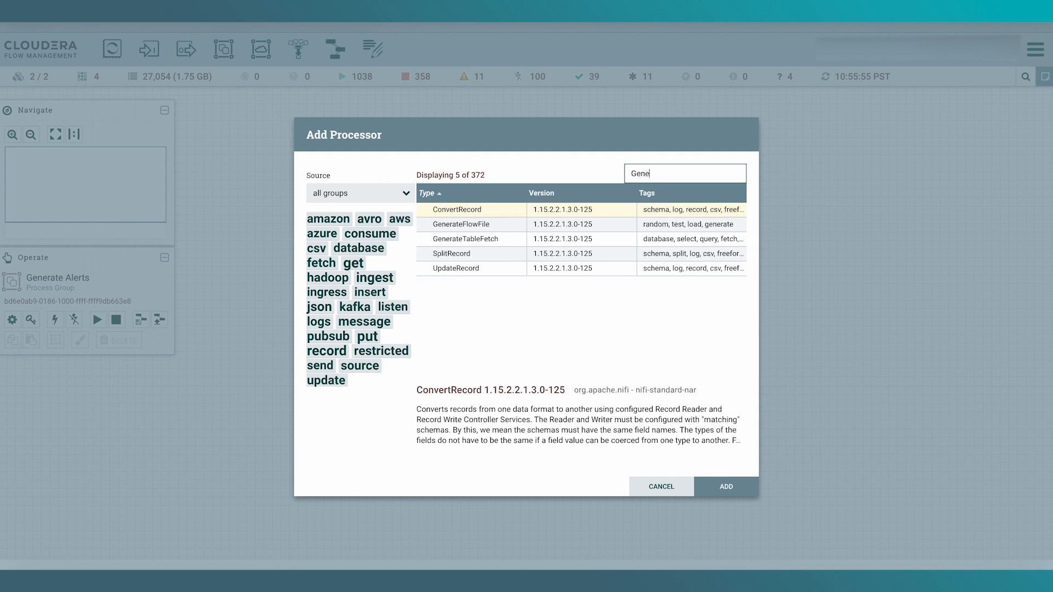
key(BackSpace)
key(BackSpace)
key(BackSpace)
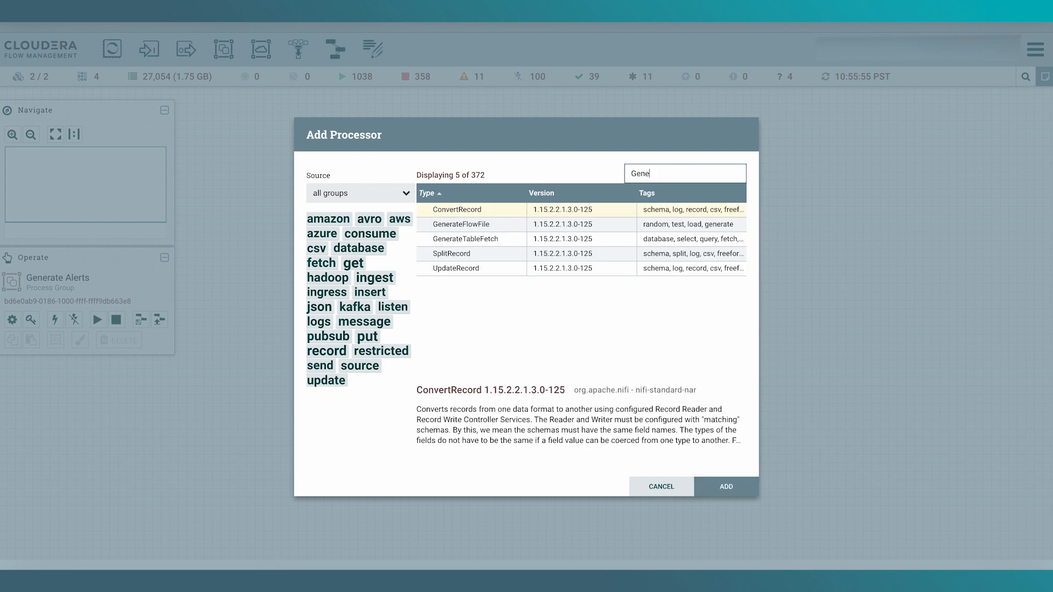
click(492, 223)
click(753, 485)
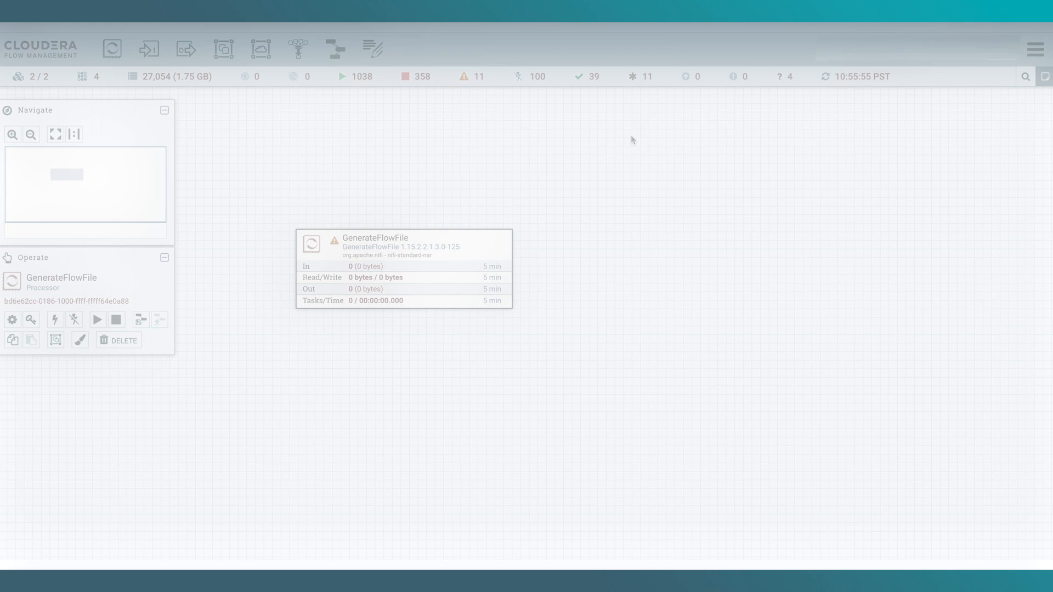
Open the GenerateFlowFile processor's configuration and rename the processor oom
click(329, 210)
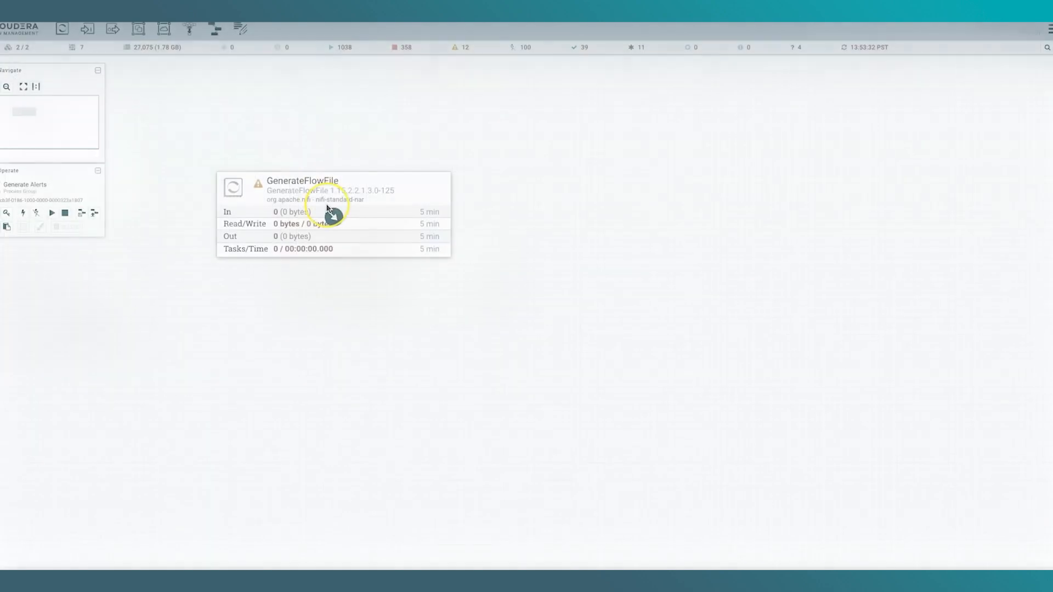
right_click(369, 197)
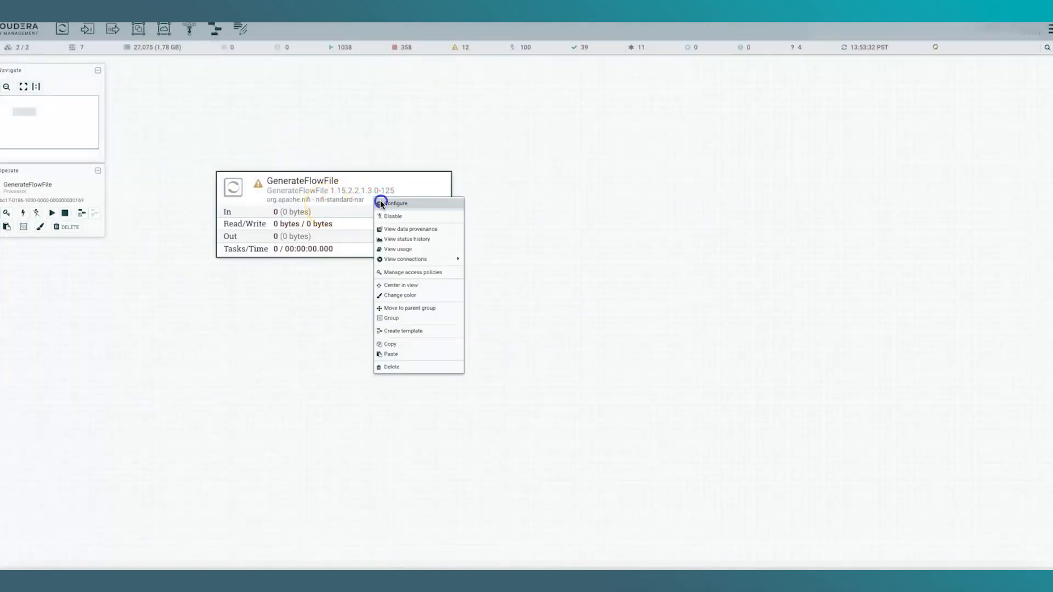
click(383, 203)
click(380, 234)
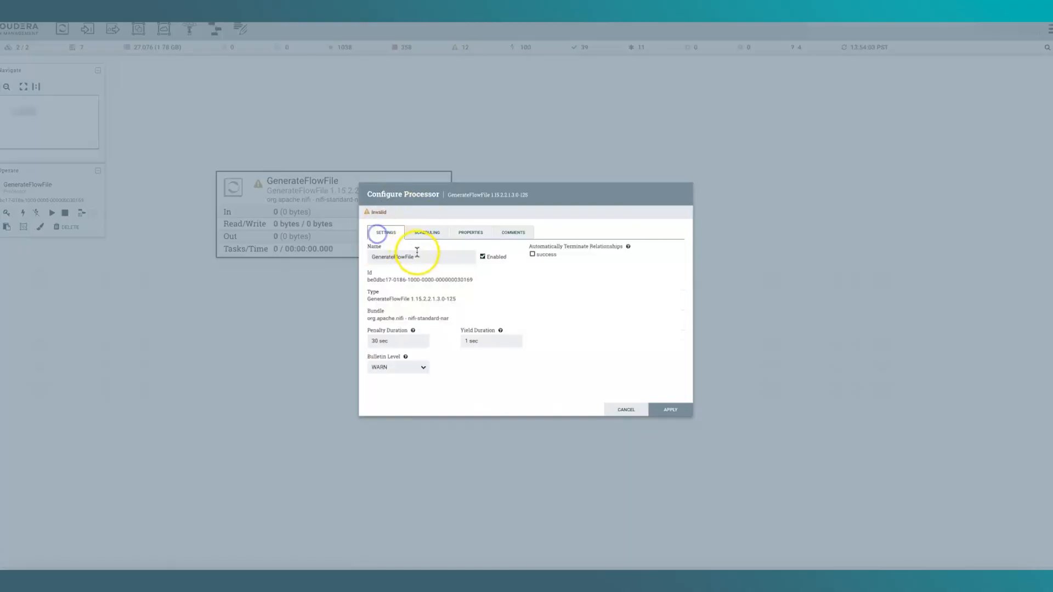
click(418, 255)
double_click(418, 254)
key(BackSpace)
text(oom)
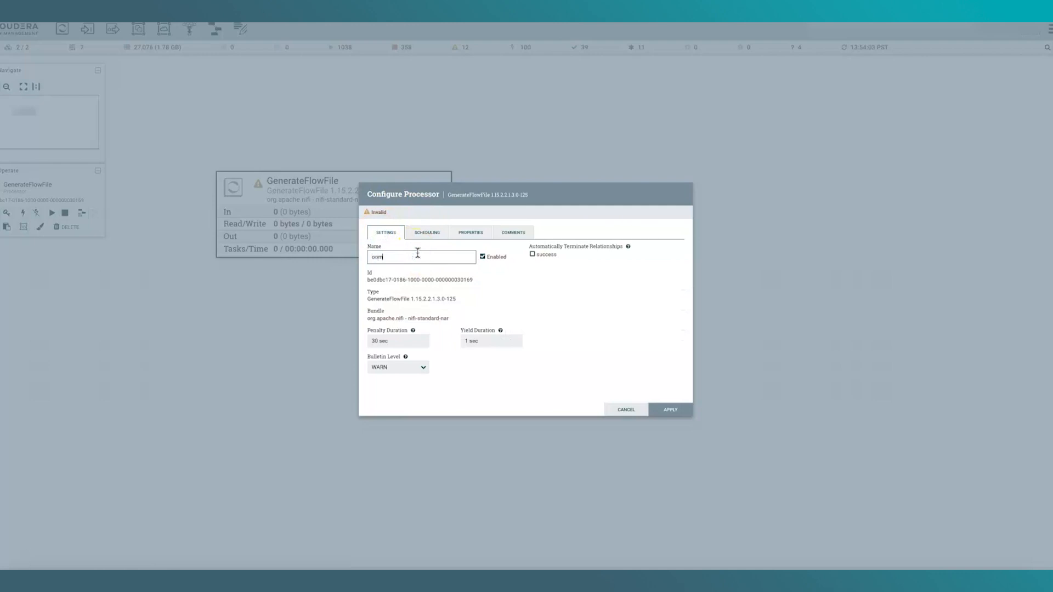
Add two custom properties named from and to to the oom processor
click(469, 235)
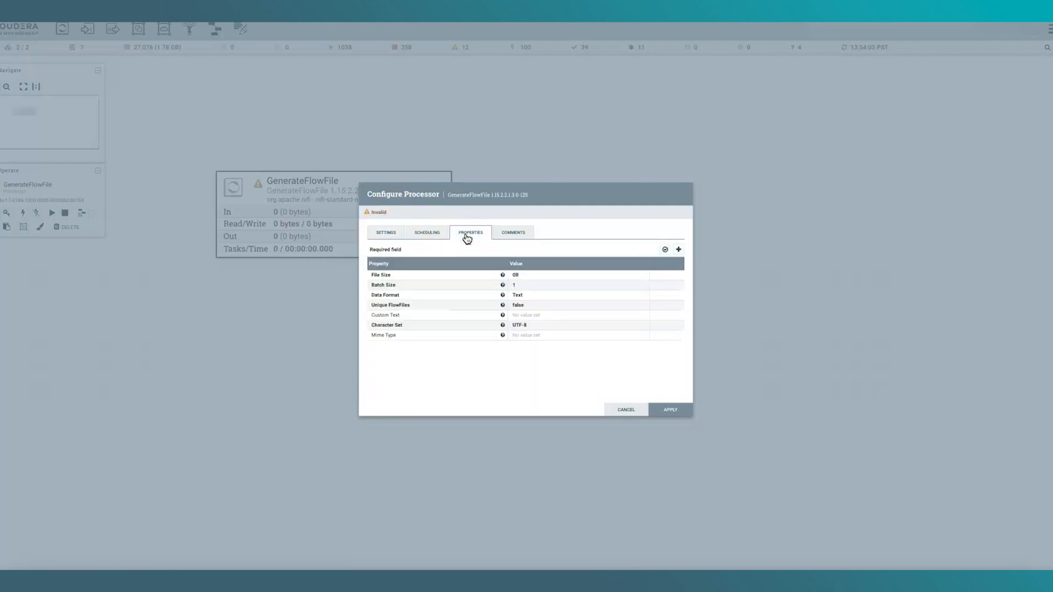
click(492, 237)
click(679, 250)
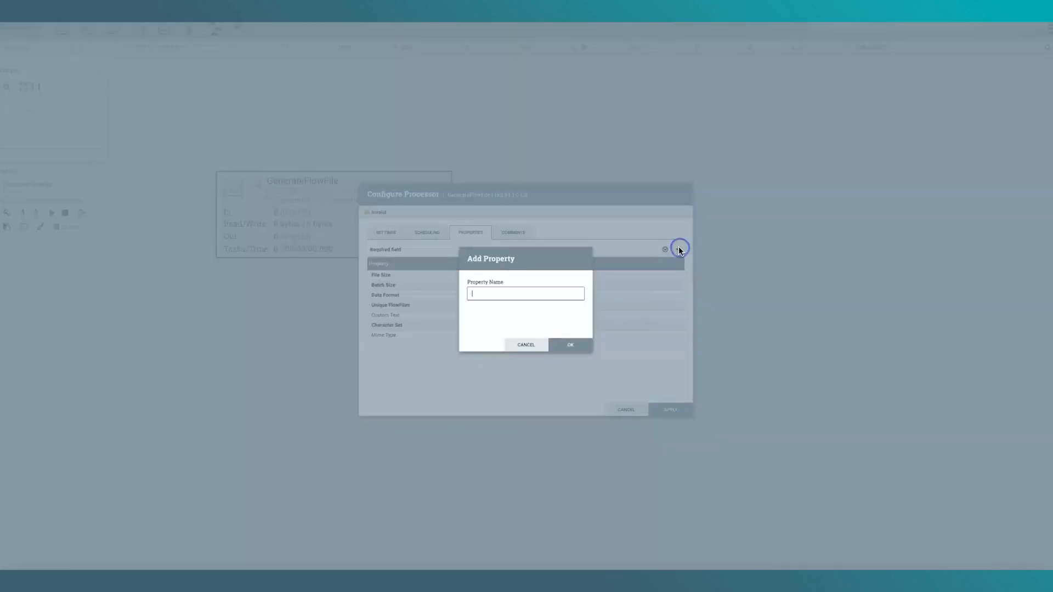
text(Test)
click(579, 345)
click(679, 250)
text(to)
click(570, 345)
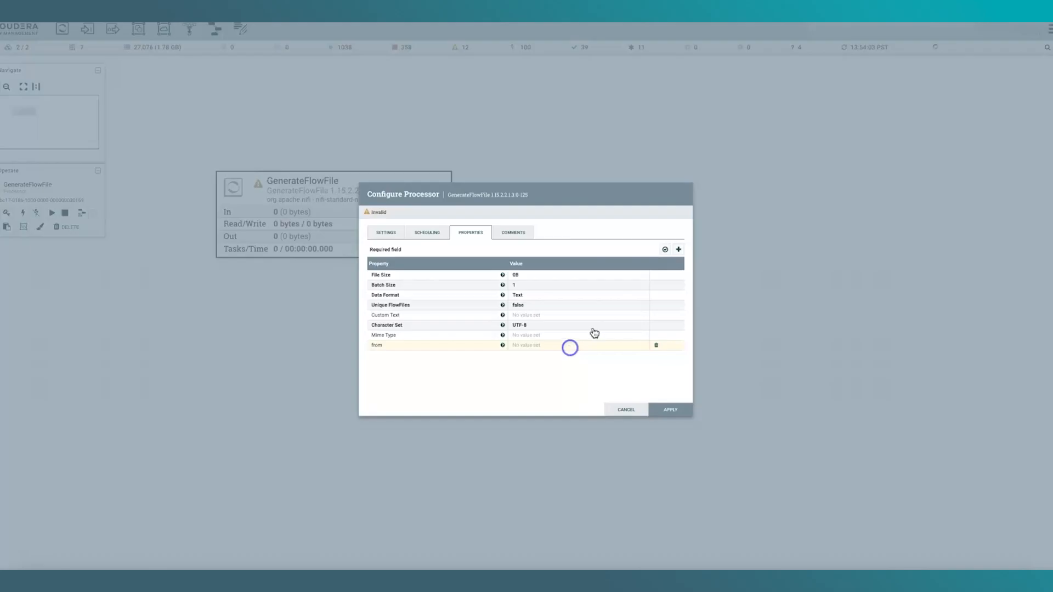
Add two more custom properties named request and label to the oom processor
click(683, 248)
text(request)
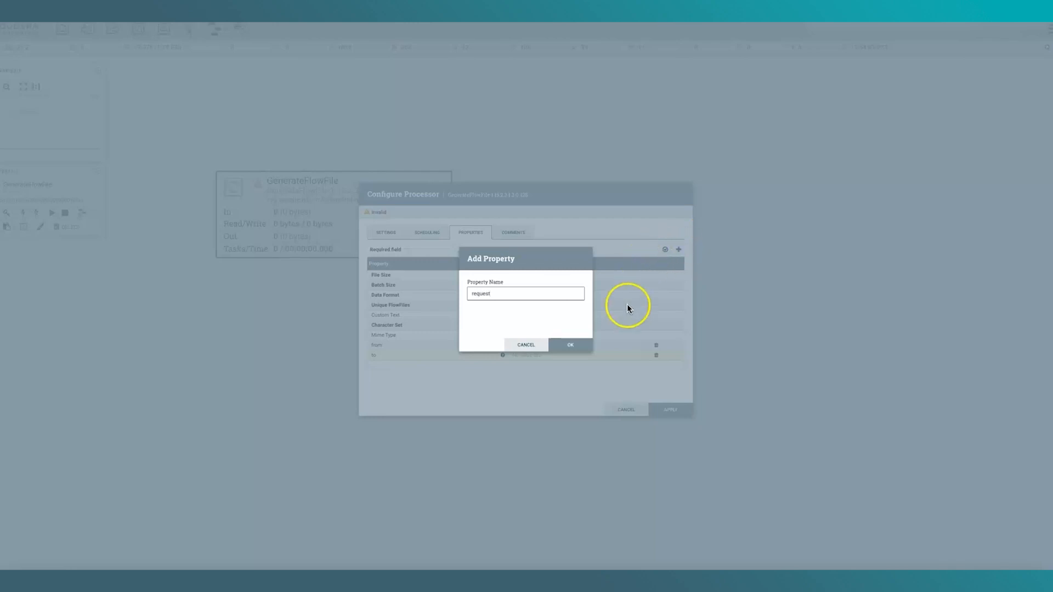
click(570, 345)
click(678, 249)
text(lab)
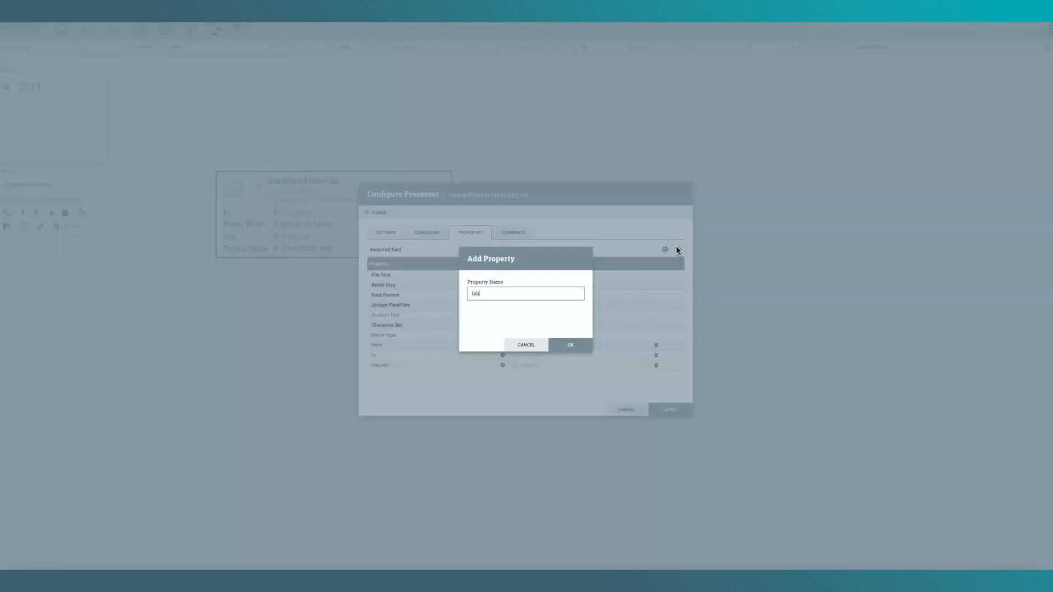
text(el)
click(556, 351)
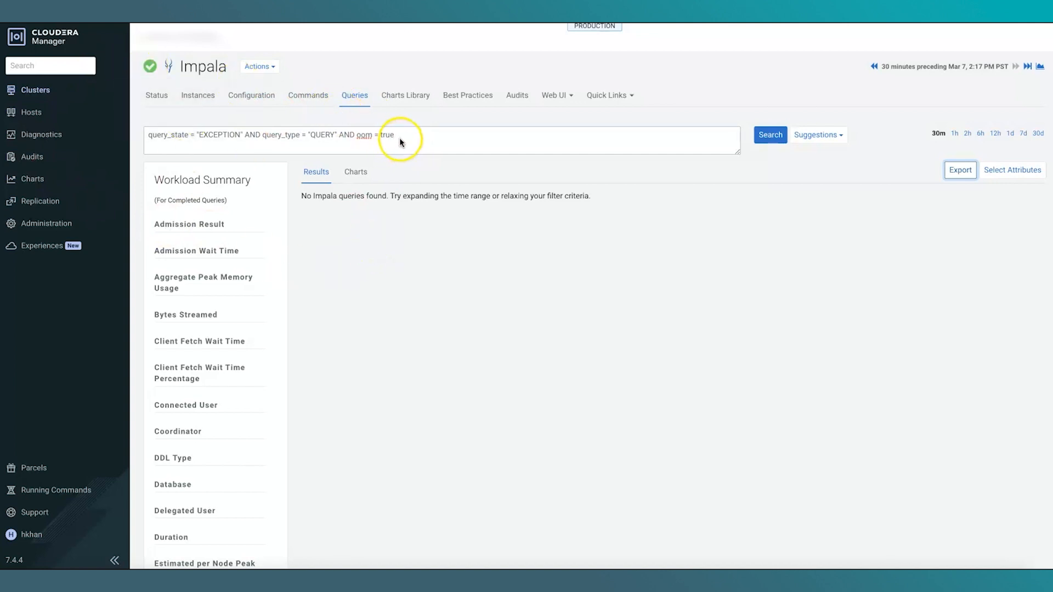
In Cloudera Manager, search Impala queries with query_state = "EXCEPTION" AND query_type = "QUERY" AND oom = true, and export the search
drag(399, 138, 145, 139)
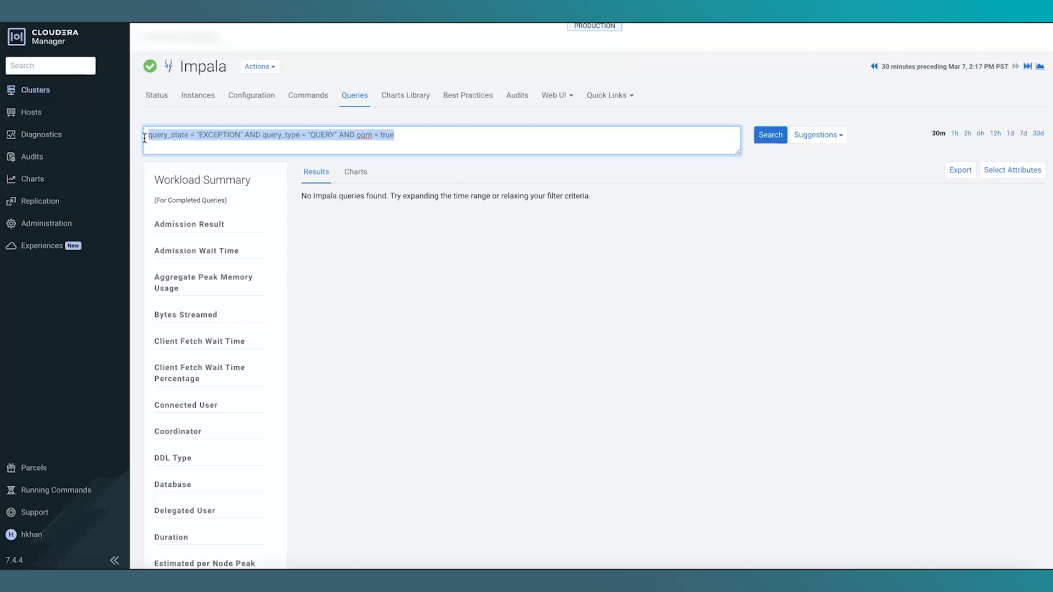
click(771, 136)
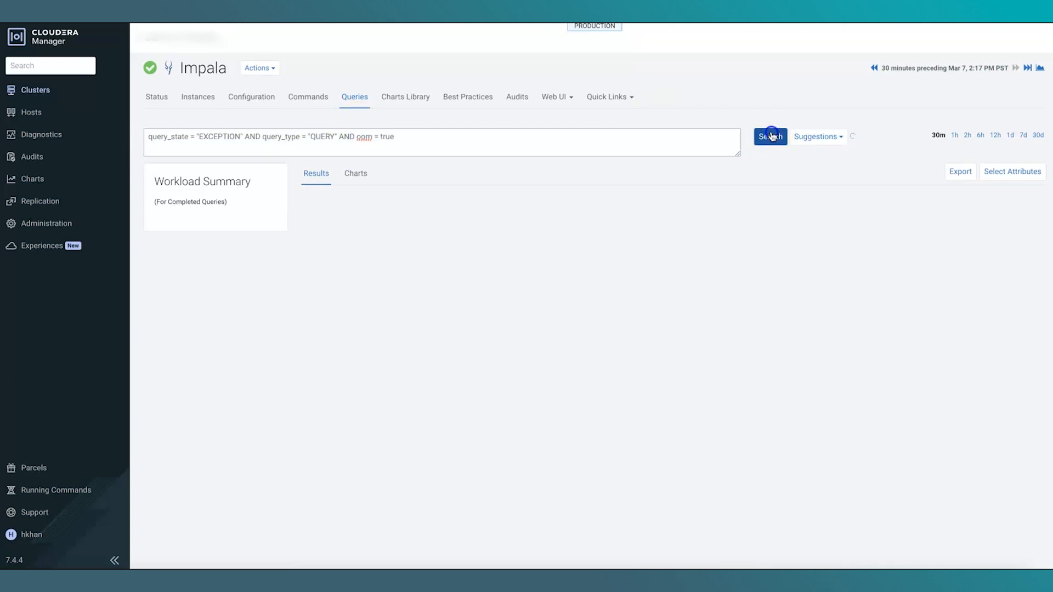
click(961, 171)
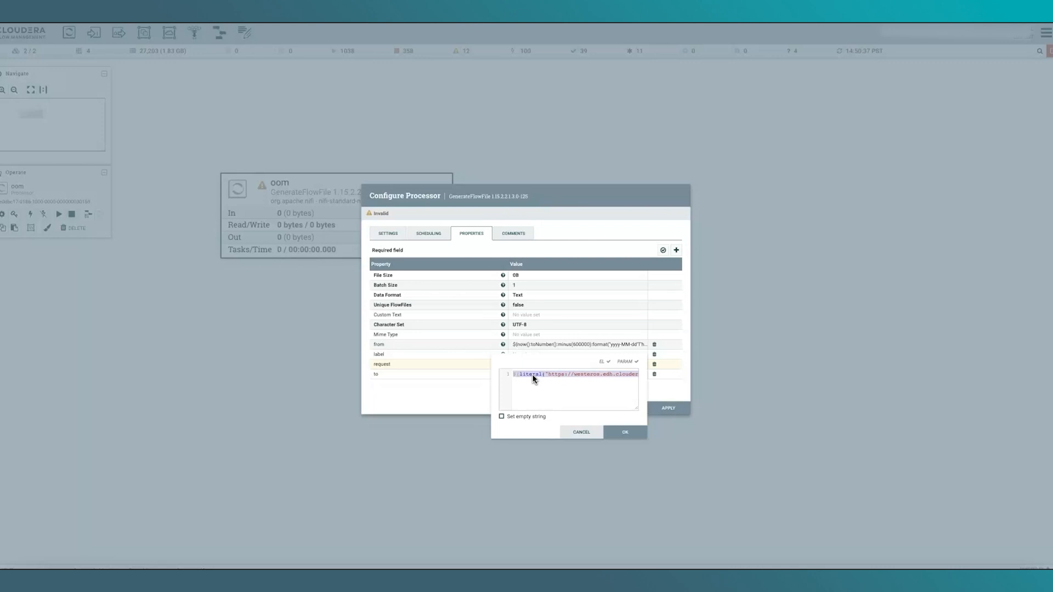
Back in Cloudera Flow Management, accept the request property's URL expression, set the label property to oom, and apply the configuration
click(642, 434)
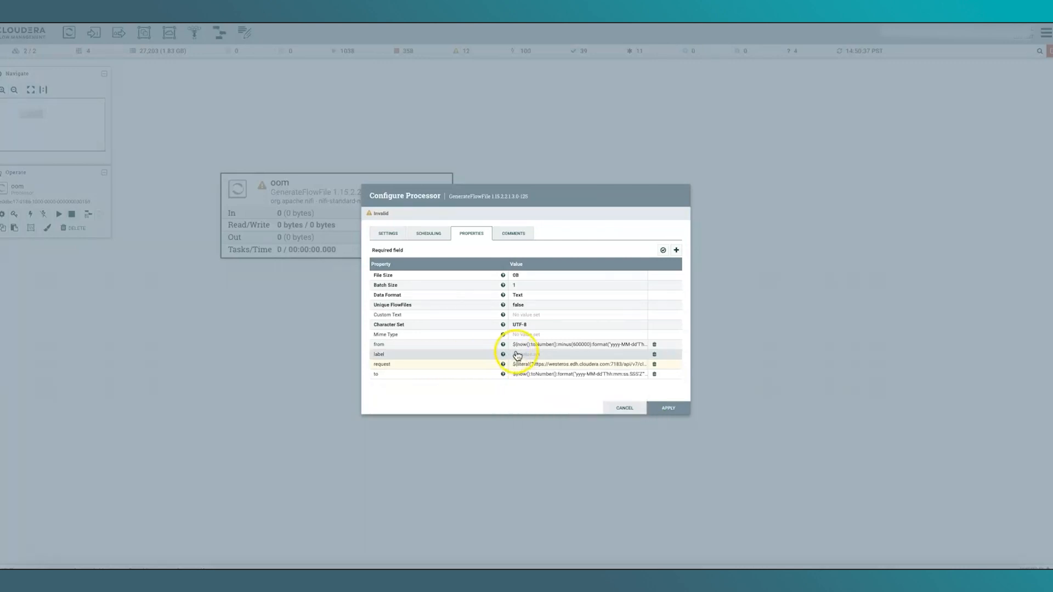
click(522, 353)
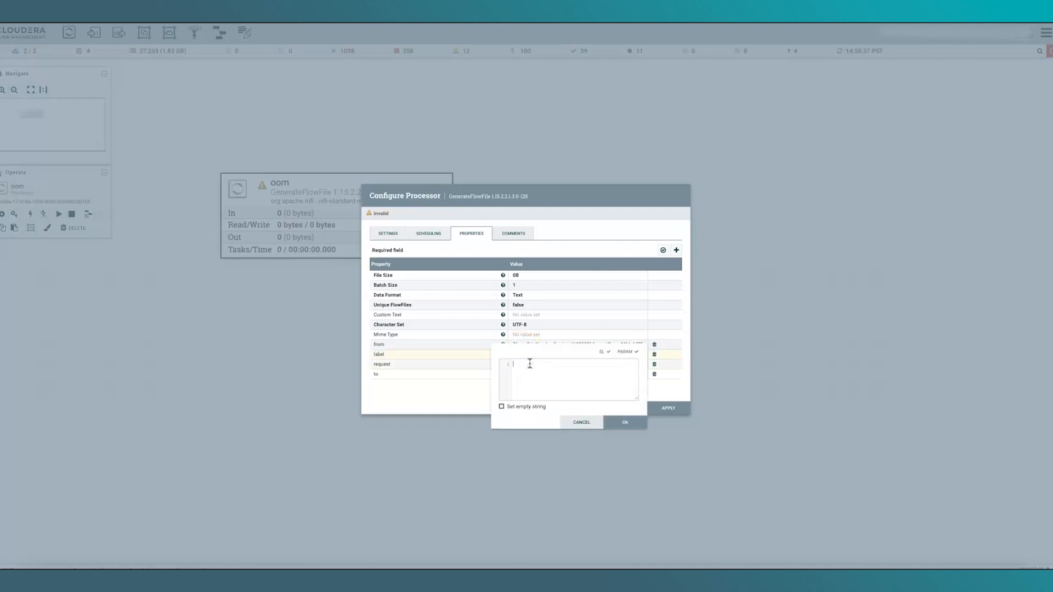
text(oom)
click(625, 423)
click(668, 408)
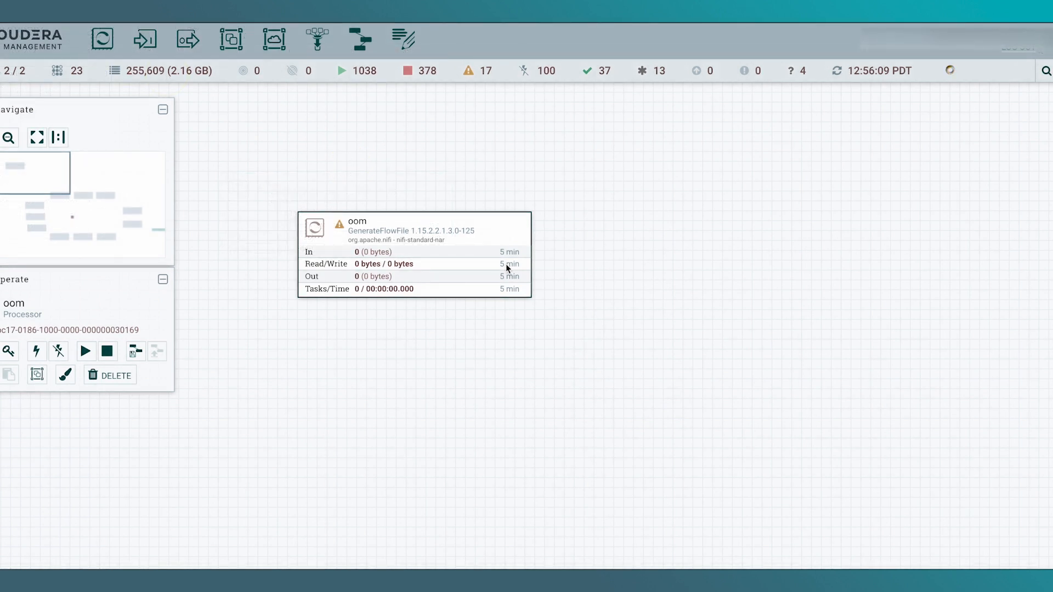
Set the oom processor's scheduling strategy to CRON driven with run schedule 0 */10 * ? * * and apply it
right_click(506, 265)
click(528, 275)
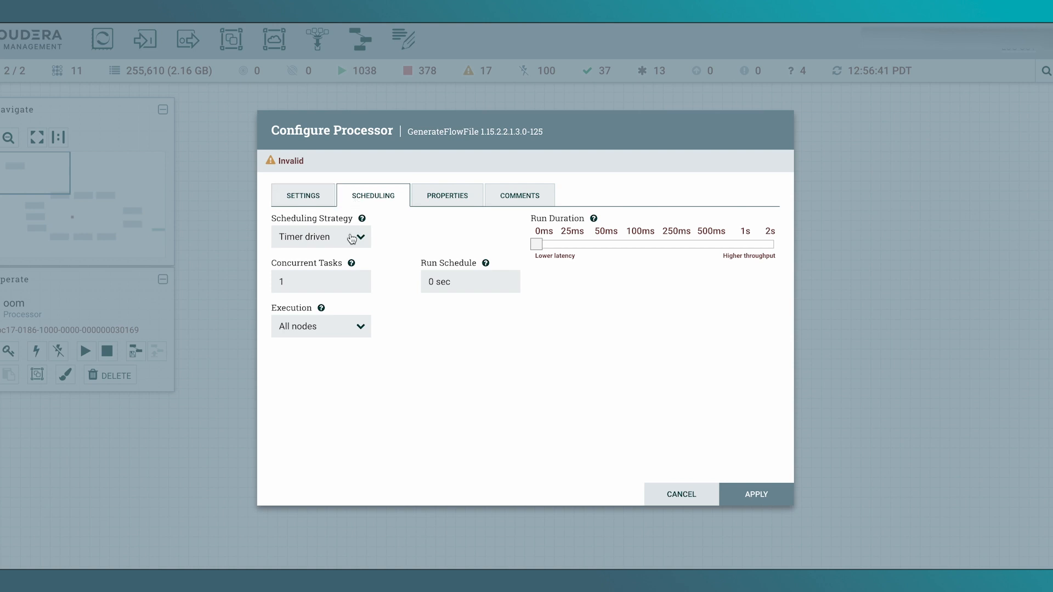
click(352, 240)
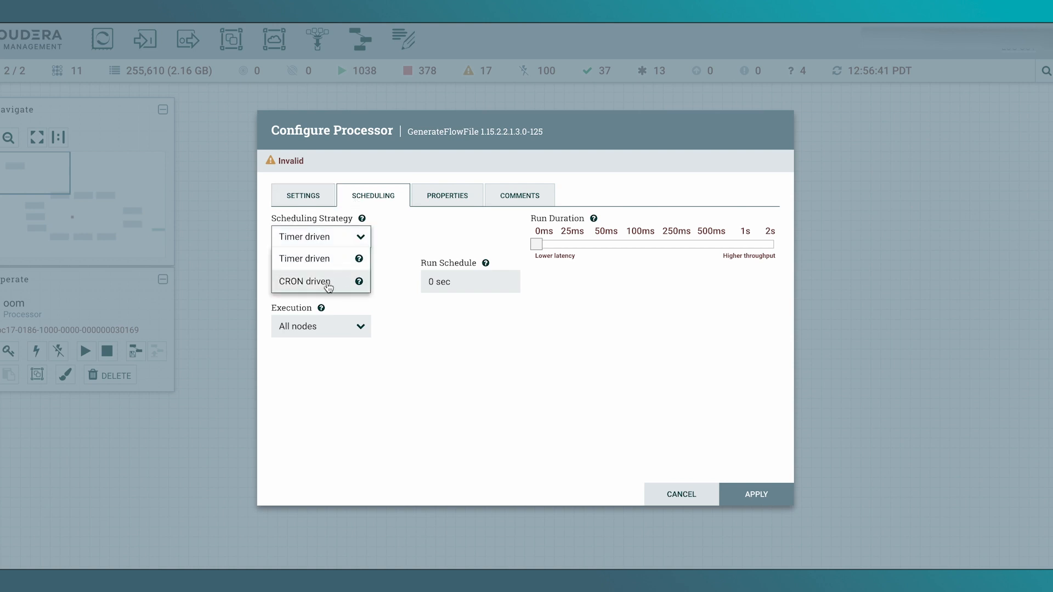
click(348, 283)
drag(495, 279, 407, 281)
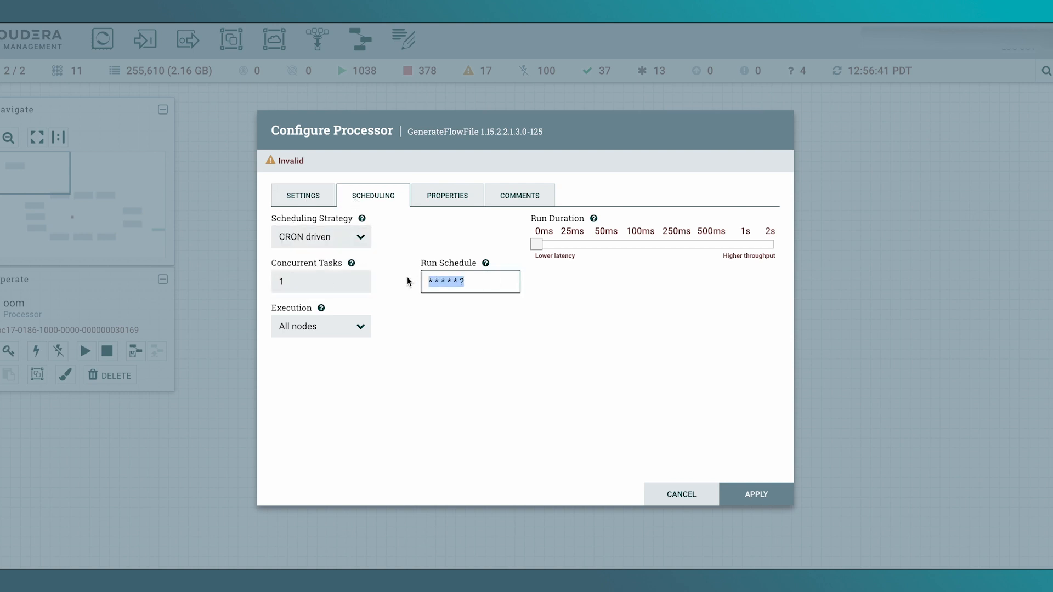
key(BackSpace)
text(0 */10 * ? * *)
click(774, 495)
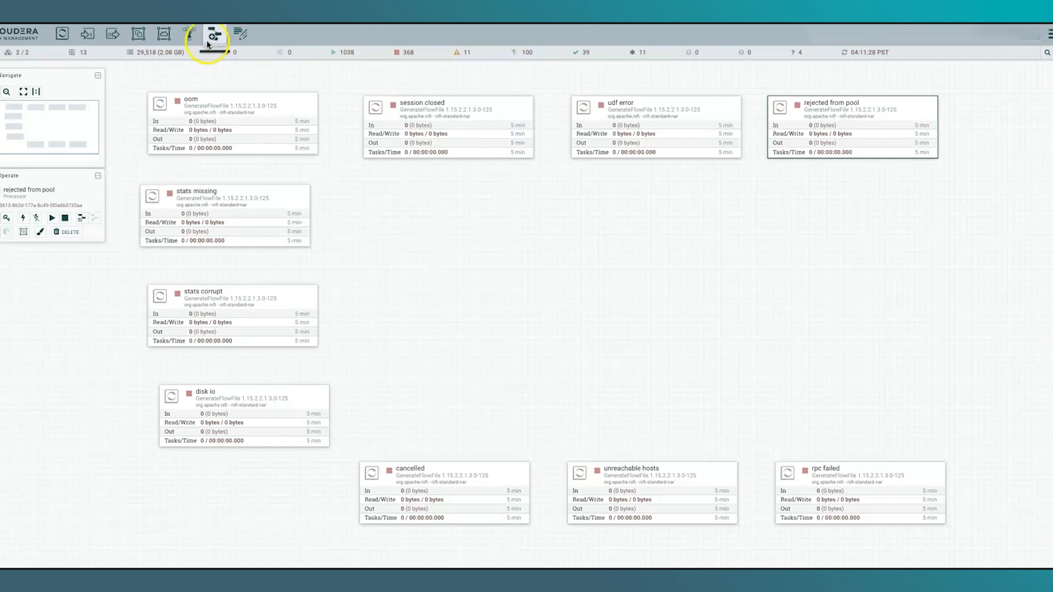
Add a funnel in the middle of the canvas and connect the oom processor's success relationship to it
drag(192, 34, 547, 308)
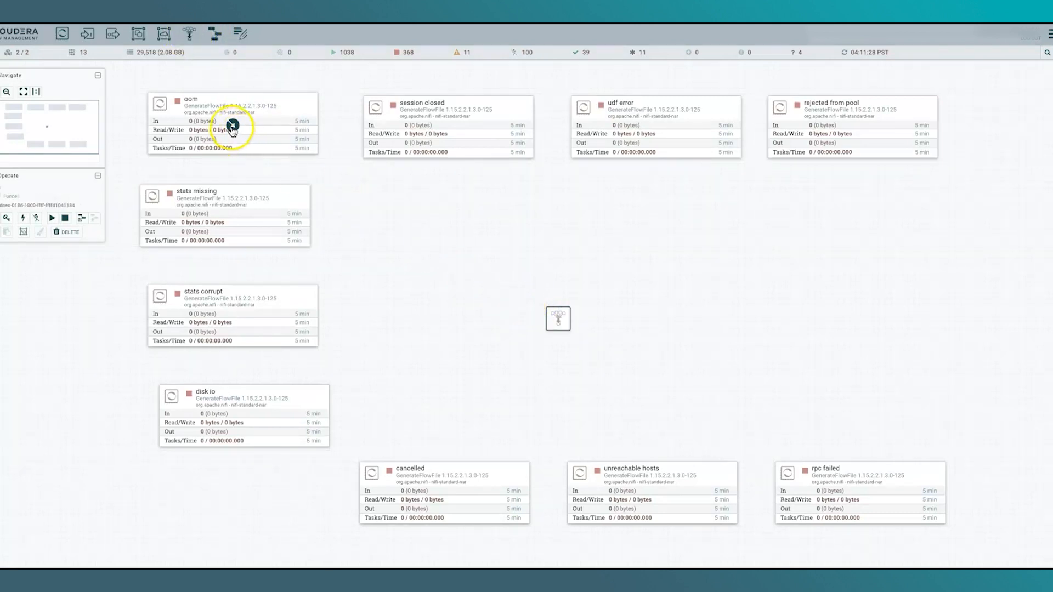
drag(231, 126, 567, 334)
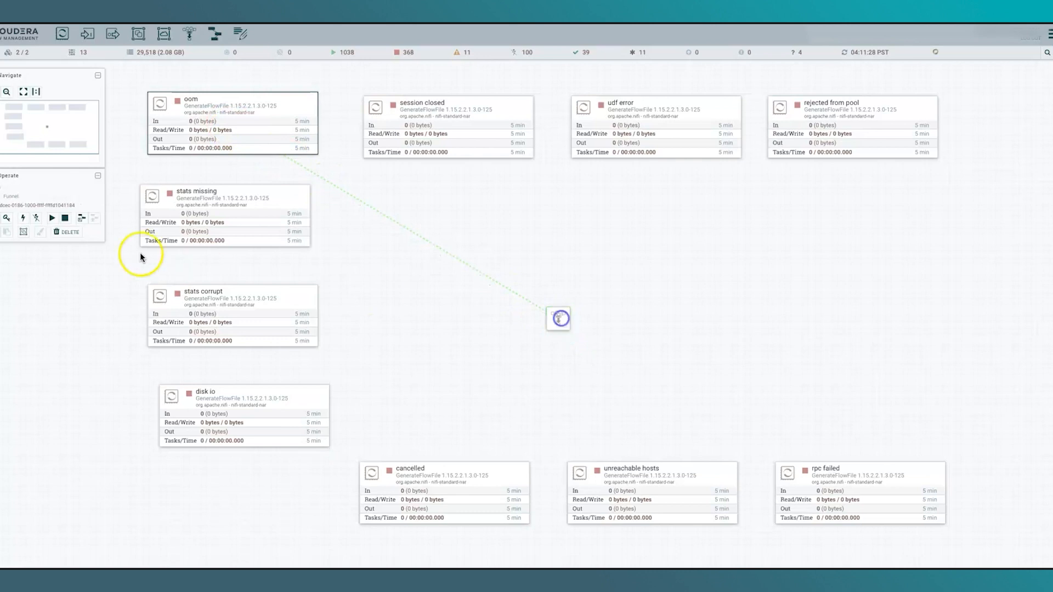
click(229, 229)
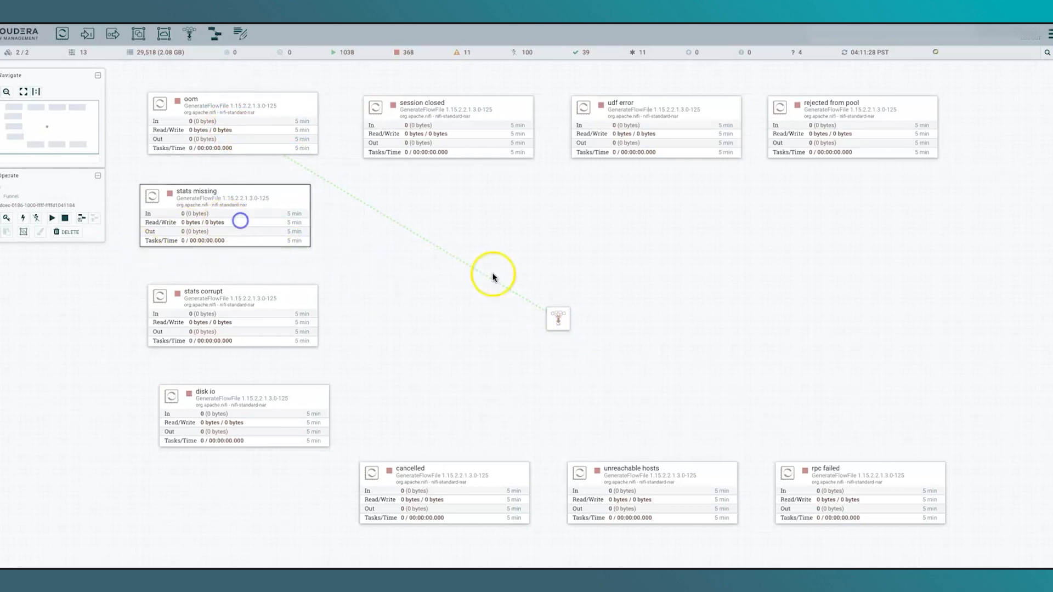
drag(526, 298, 529, 298)
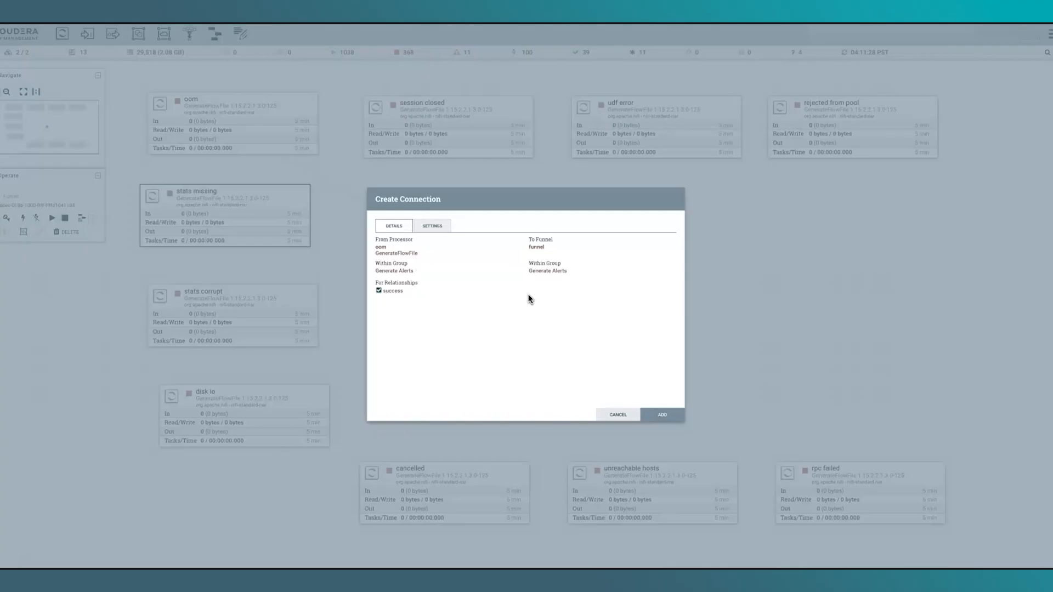
click(662, 414)
Connect the success relationships of the stats missing, stats corrupt and disk io processors to the funnel
drag(220, 220, 554, 317)
click(664, 414)
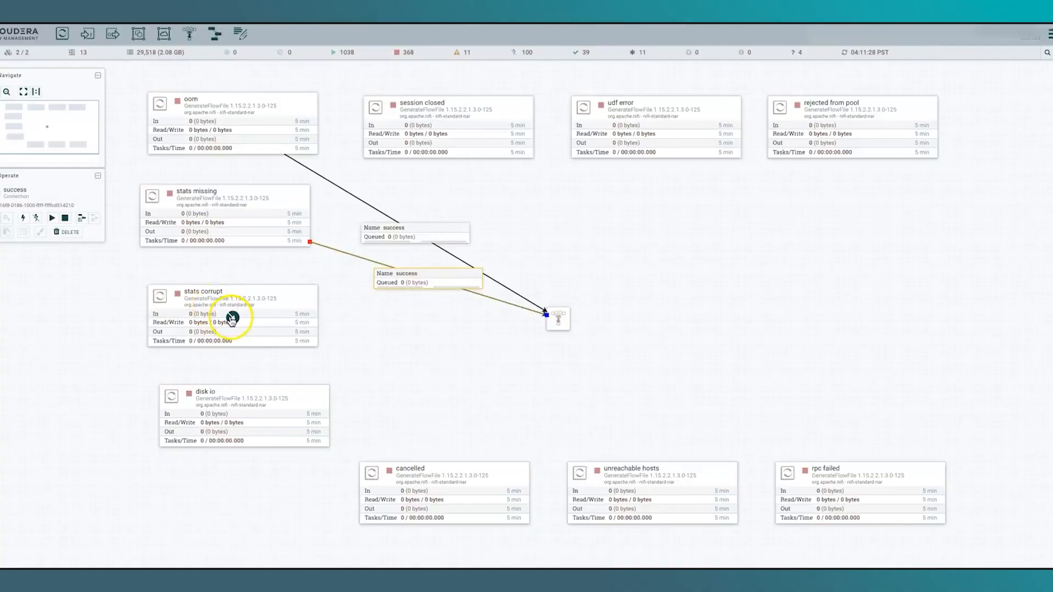
drag(235, 313, 555, 318)
click(644, 415)
drag(247, 435, 554, 317)
click(662, 415)
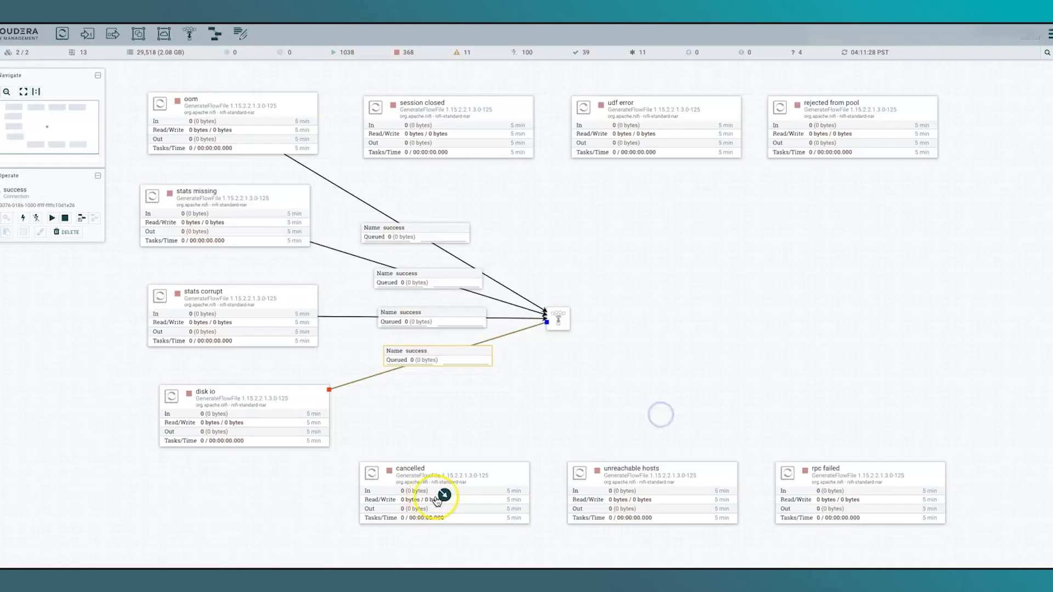
Connect the success relationships of the cancelled, unreachable hosts and rpc failed processors to the funnel
drag(440, 496, 555, 318)
click(662, 415)
drag(654, 489, 556, 318)
click(663, 415)
drag(856, 493, 559, 319)
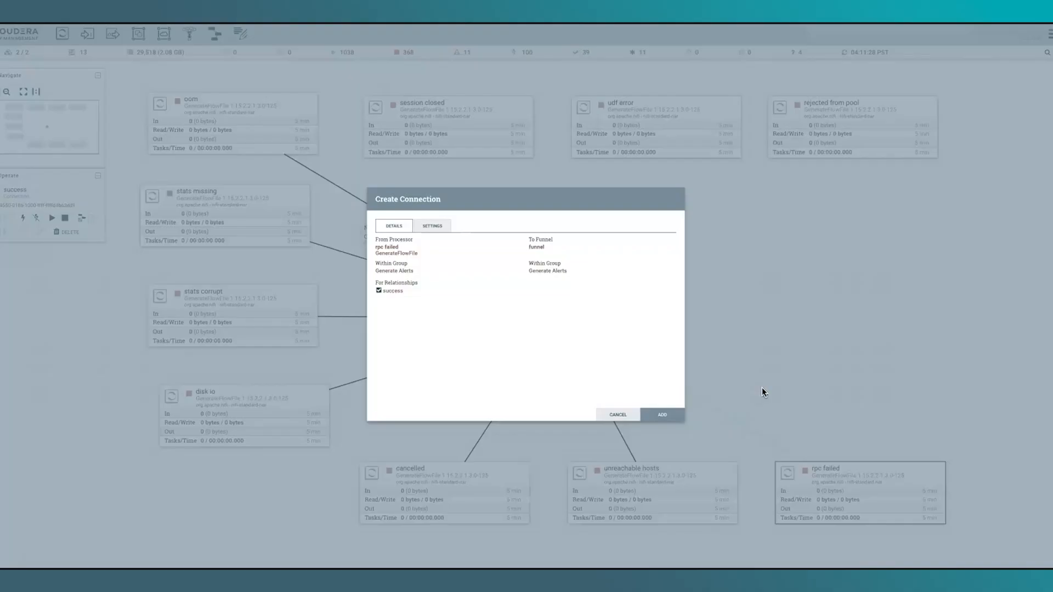
click(663, 415)
Connect the success relationships of the session closed, udf error and rejected from pool processors to the funnel
drag(450, 129, 559, 318)
click(663, 414)
drag(656, 134, 559, 318)
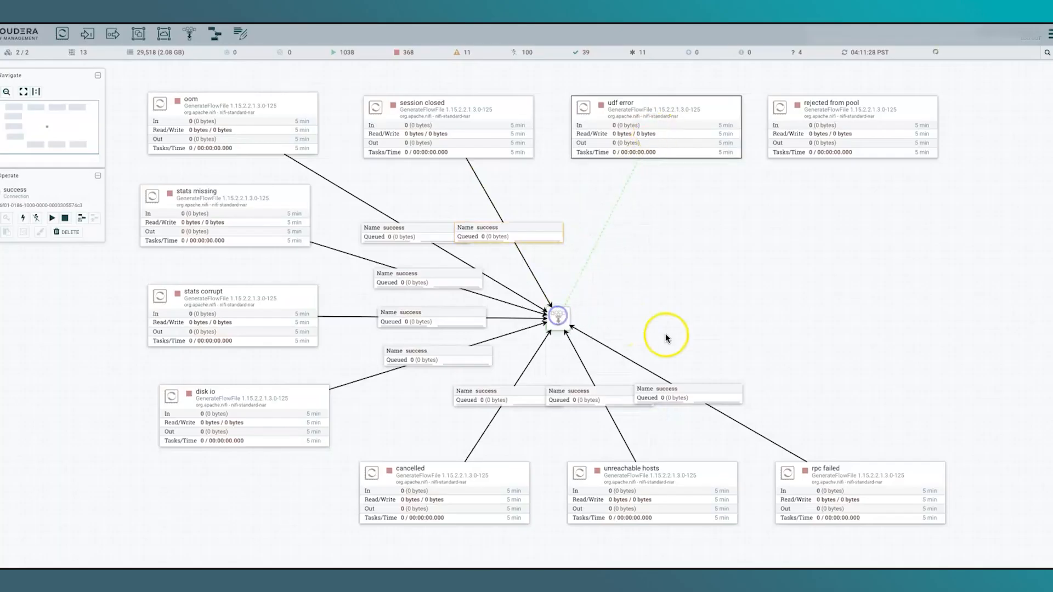
click(662, 415)
drag(854, 129, 557, 317)
click(662, 415)
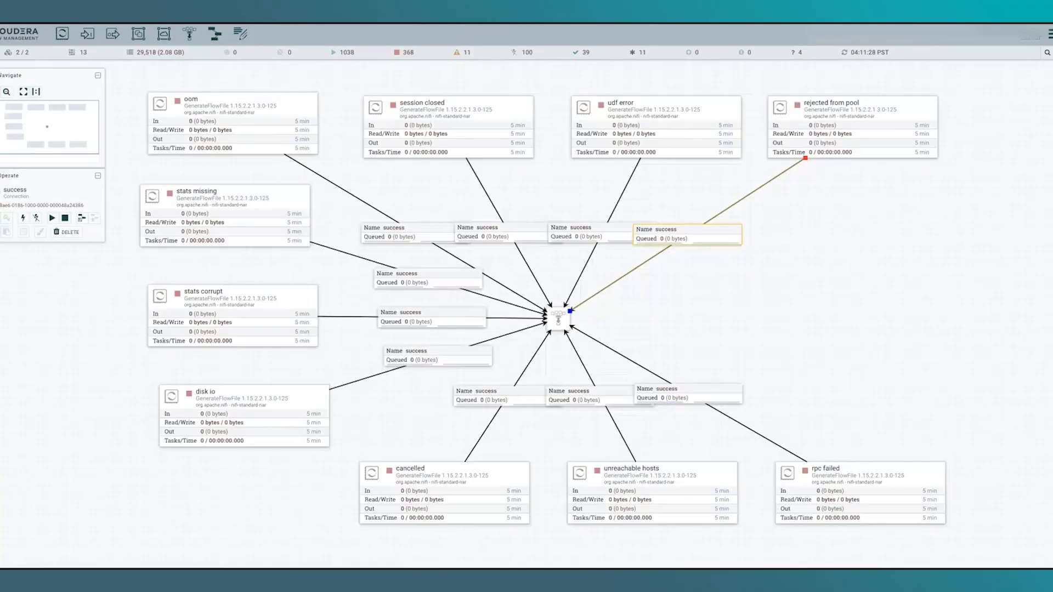
click(338, 215)
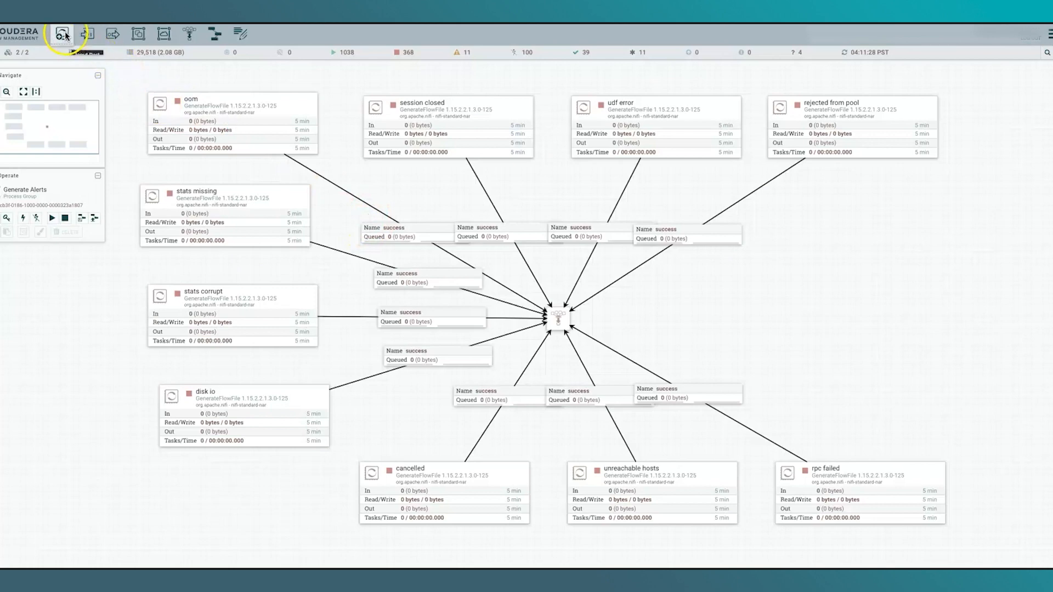
Add an UpdateAttribute processor in the empty canvas area to the right of the funnel and its connected processors
drag(64, 36, 1006, 232)
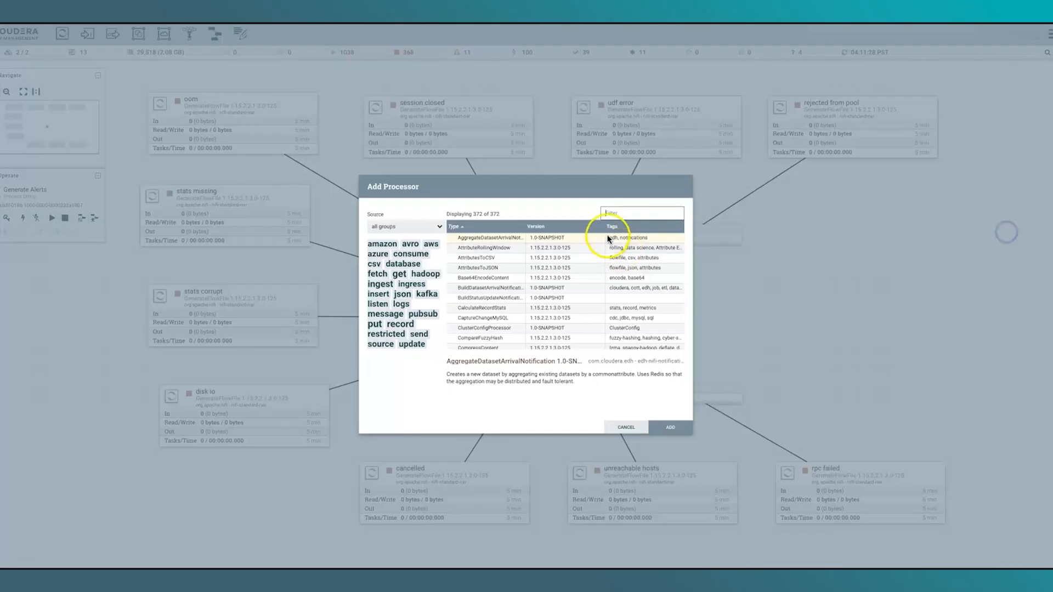
click(614, 213)
text(Upd)
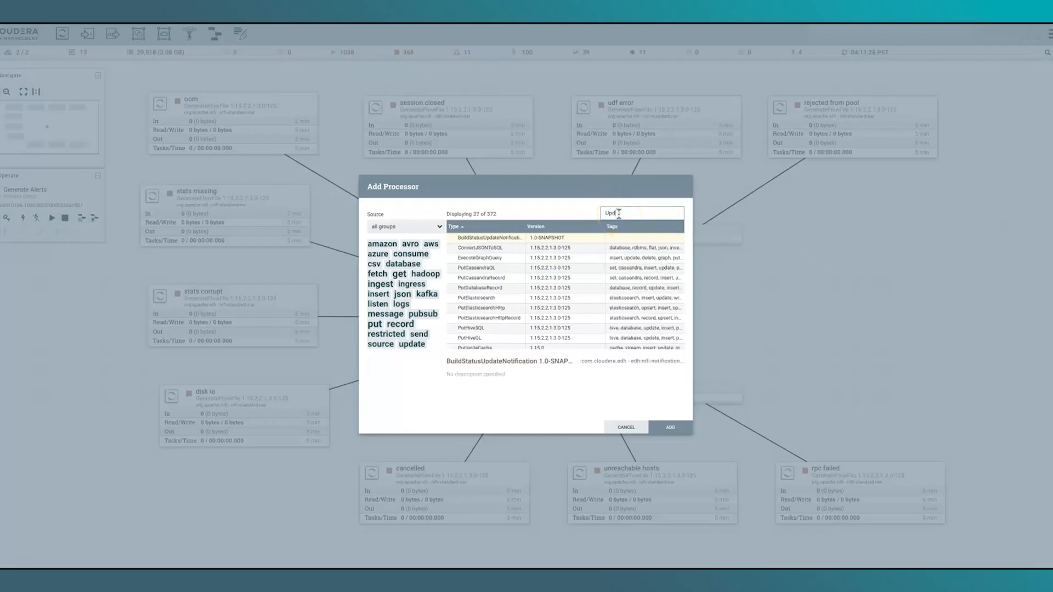
text(ateAtt)
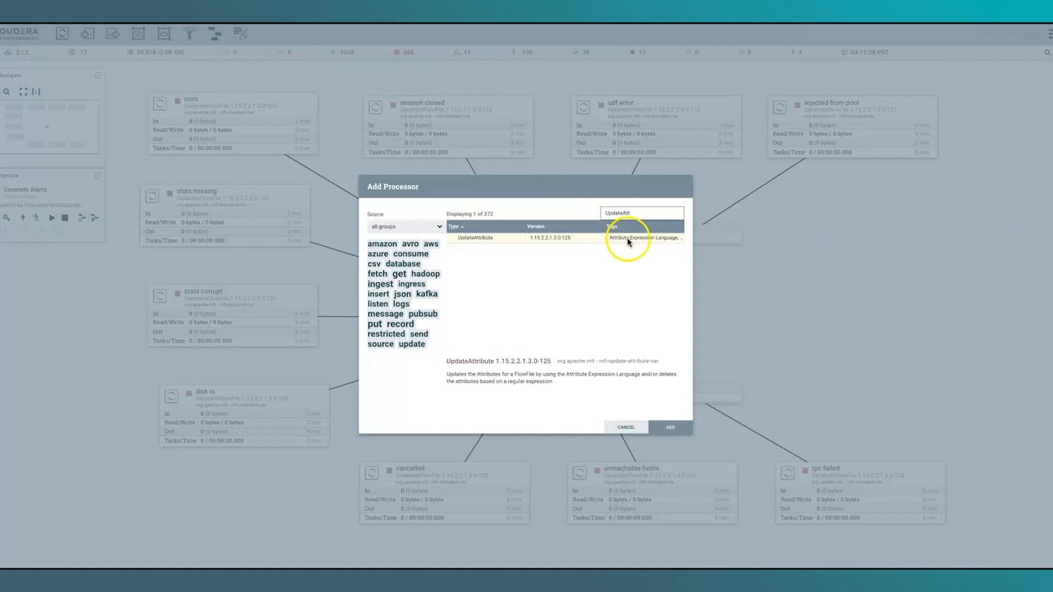
click(672, 429)
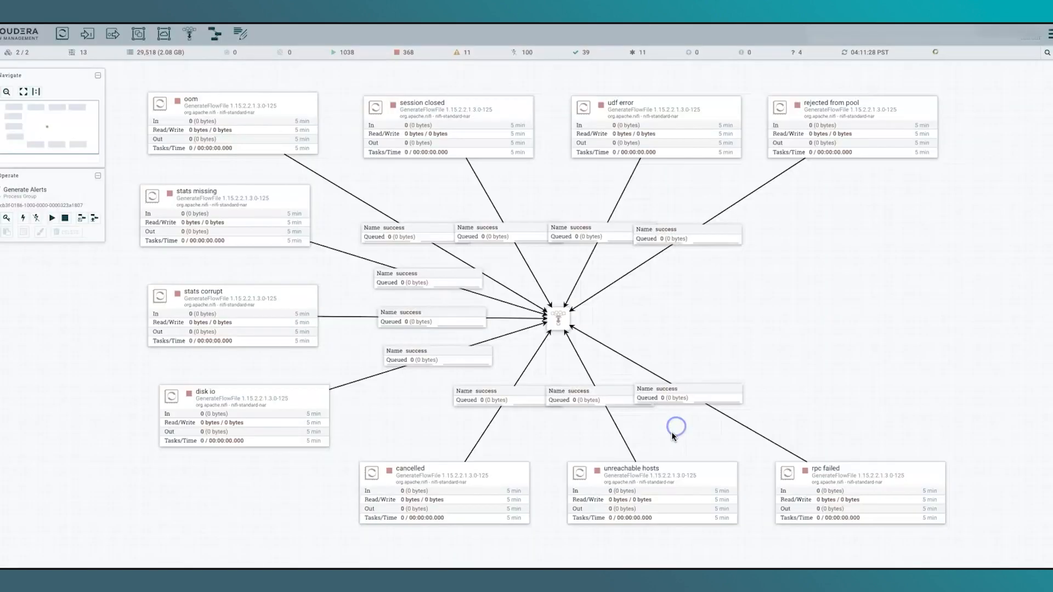
Duplicate the UpdateAttribute processor and place the copy directly below the original
drag(908, 335, 541, 261)
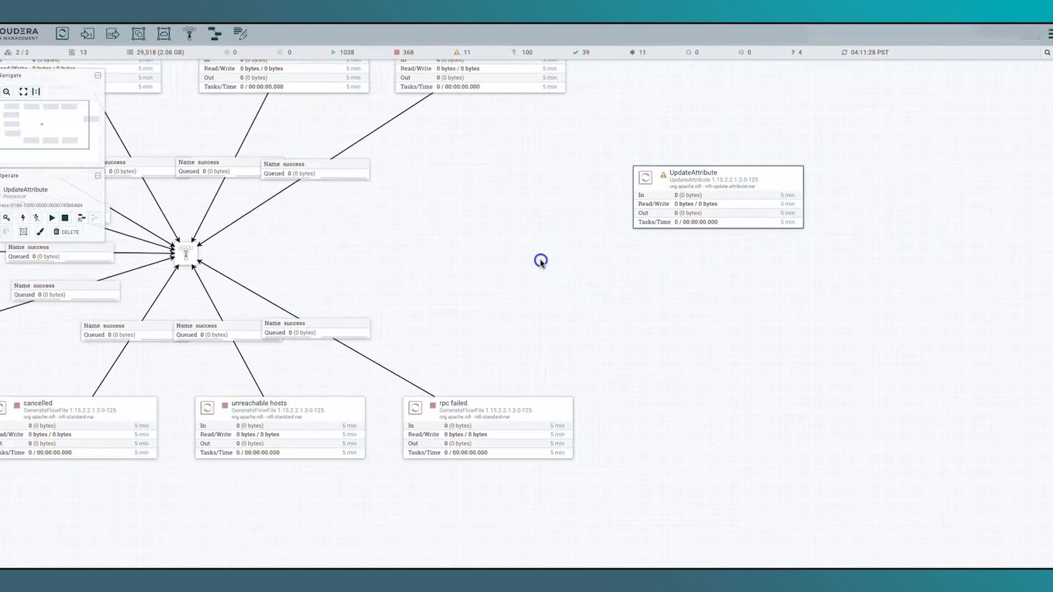
right_click(754, 194)
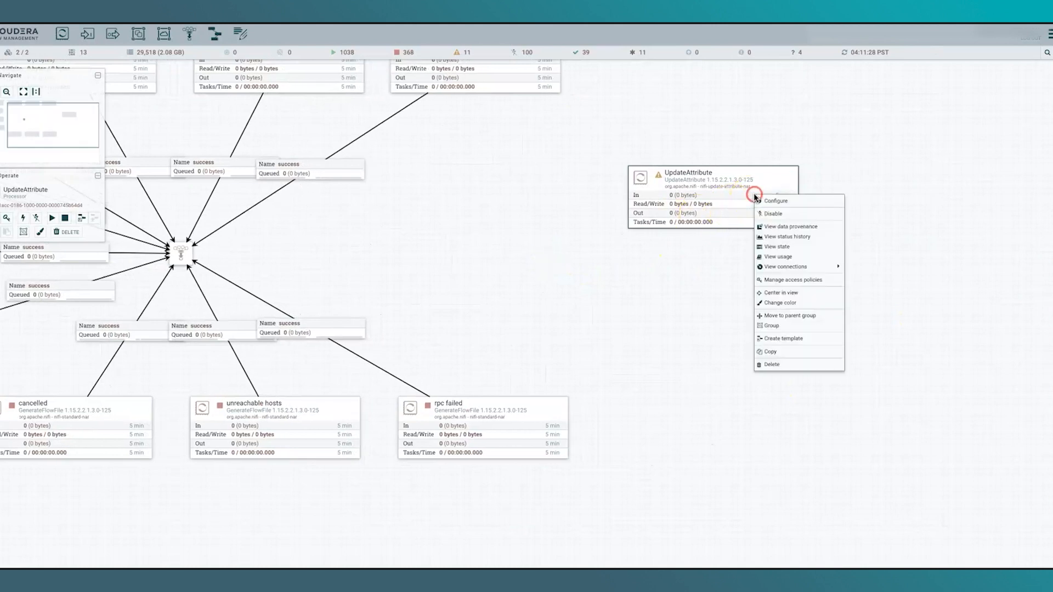
click(793, 351)
right_click(708, 325)
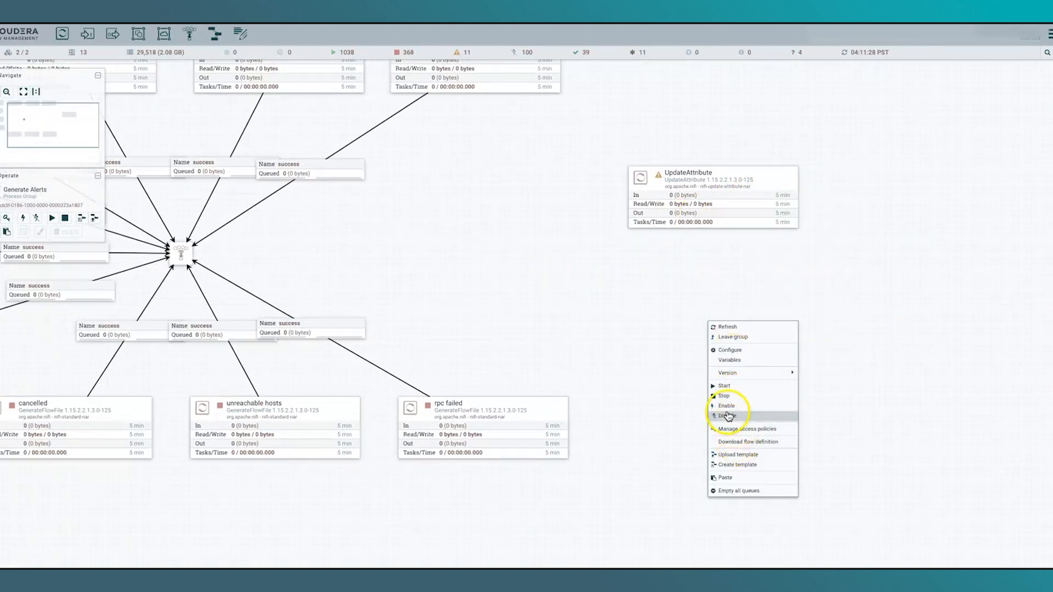
click(741, 479)
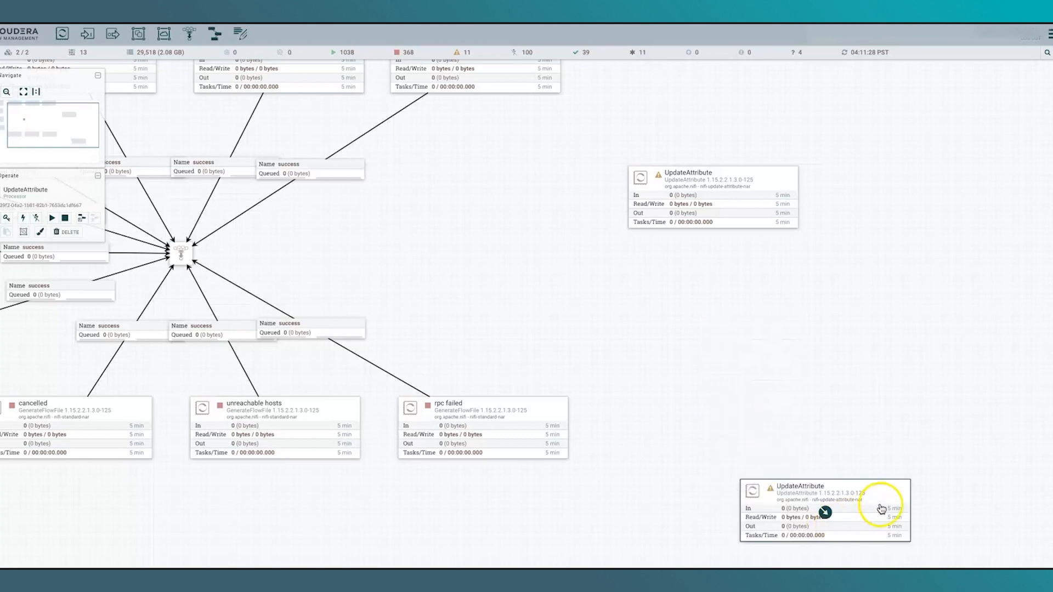
drag(882, 506, 776, 309)
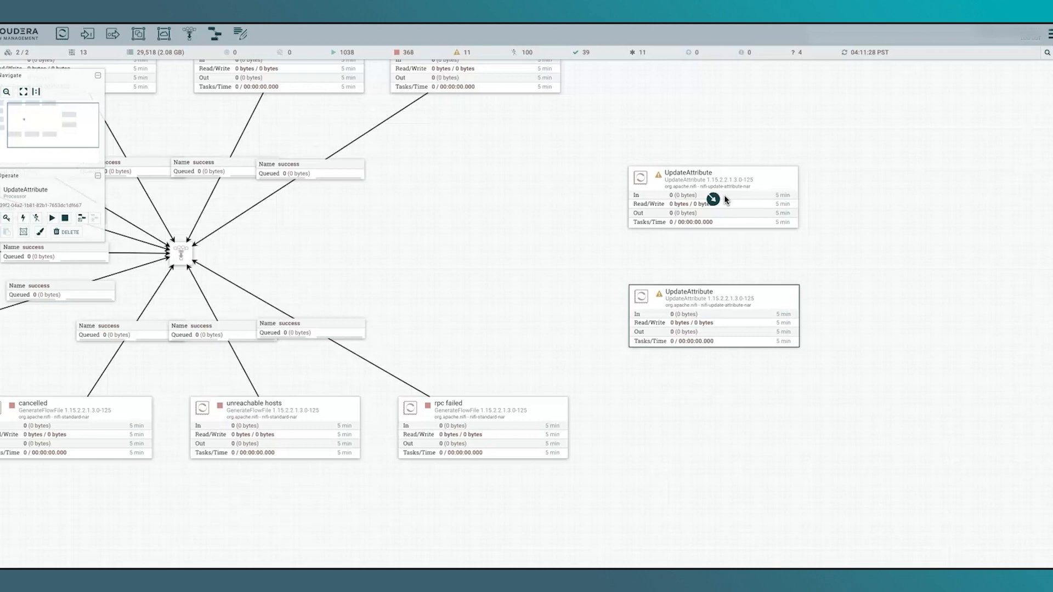
Open the upper UpdateAttribute processor's configuration and rename it Encode
click(731, 222)
right_click(741, 207)
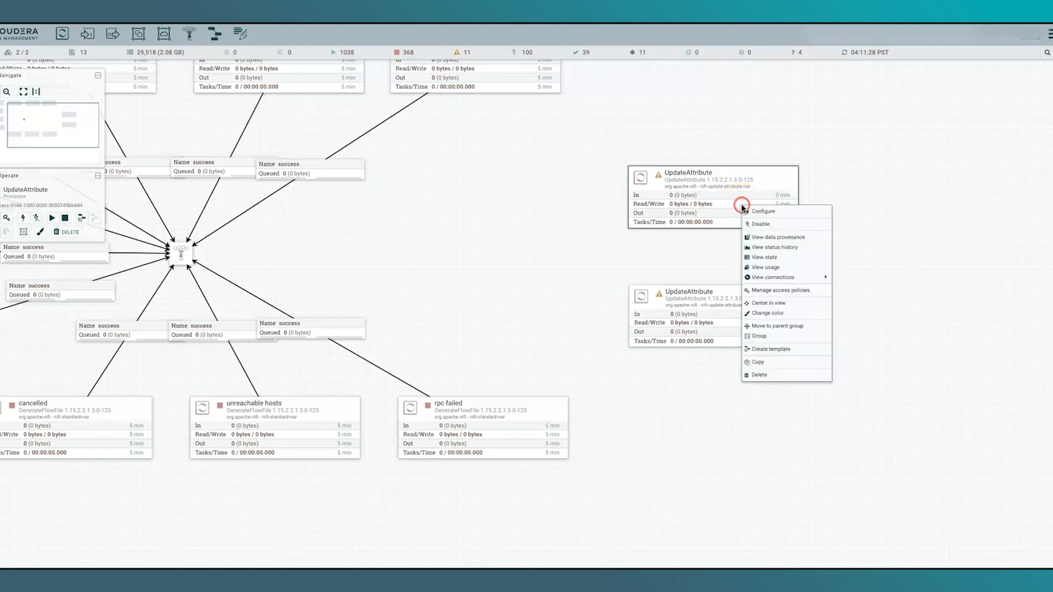
click(755, 210)
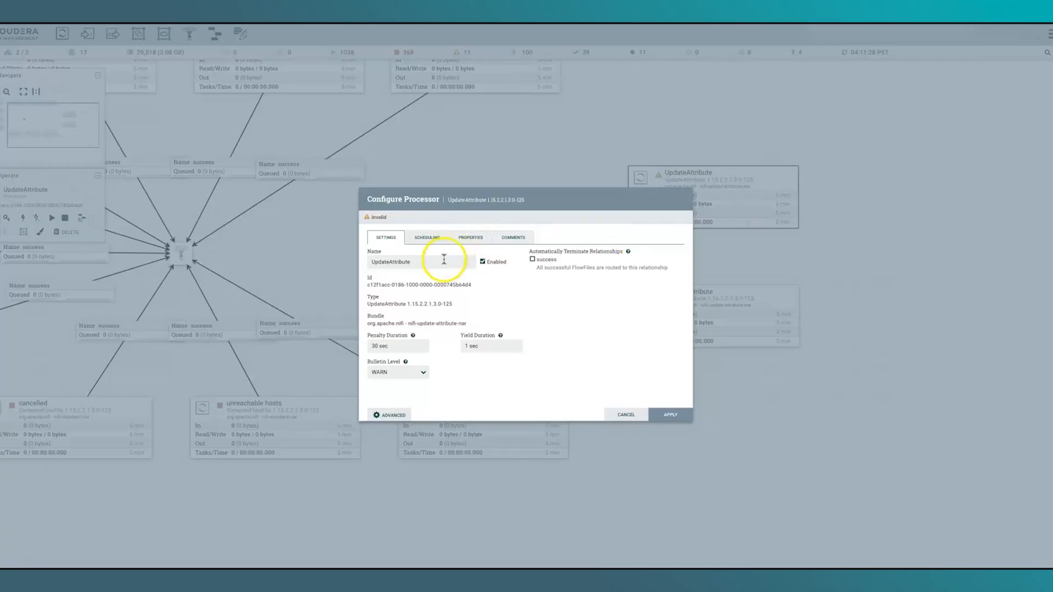
click(445, 260)
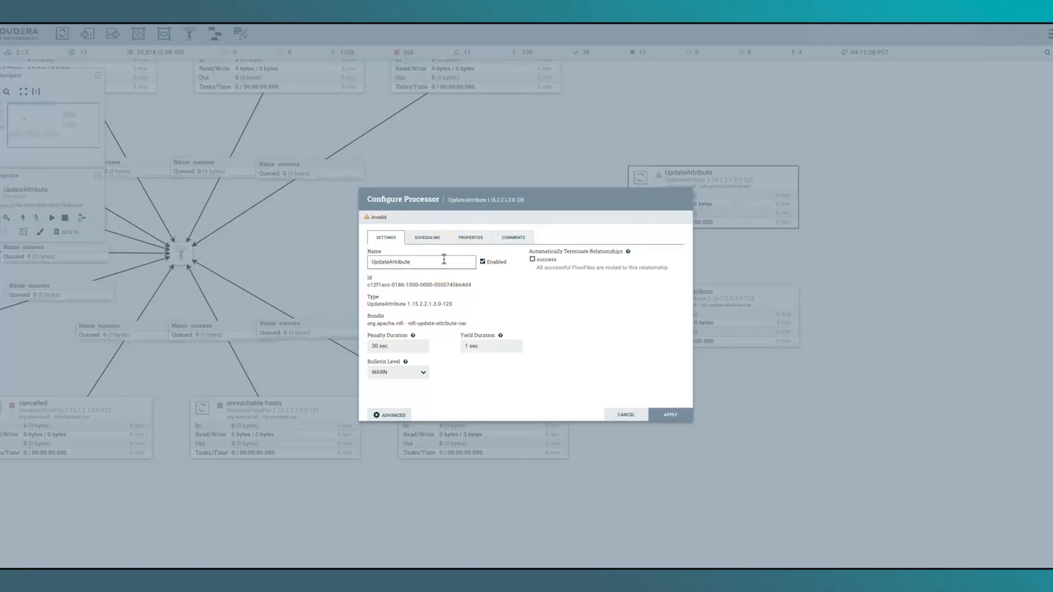
key(ctrl+a)
key(BackSpace)
text(Encod)
Add two custom properties named from_encode and to_encode to the processor
click(472, 241)
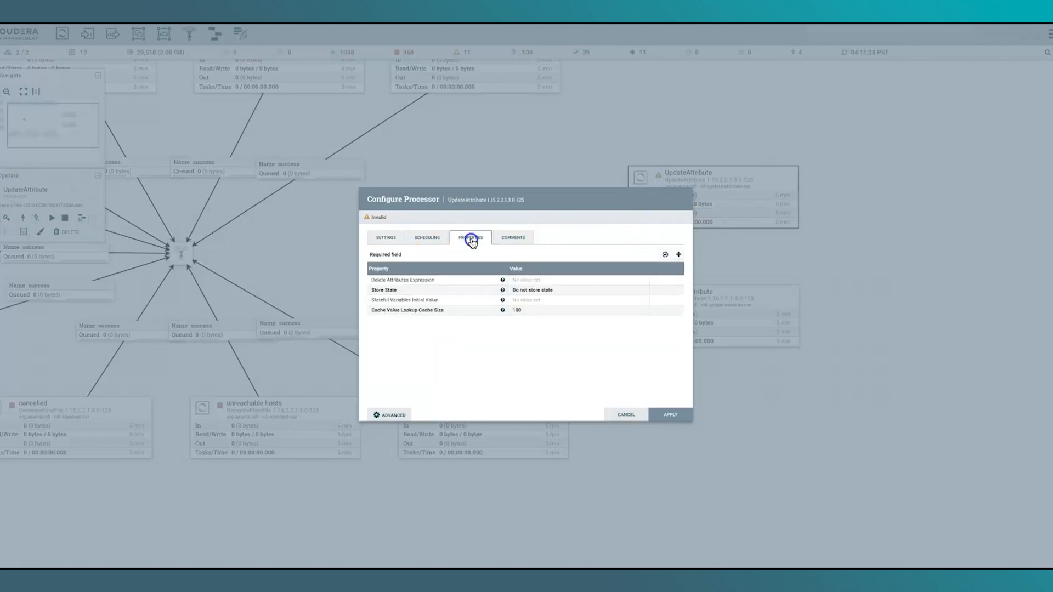
click(679, 255)
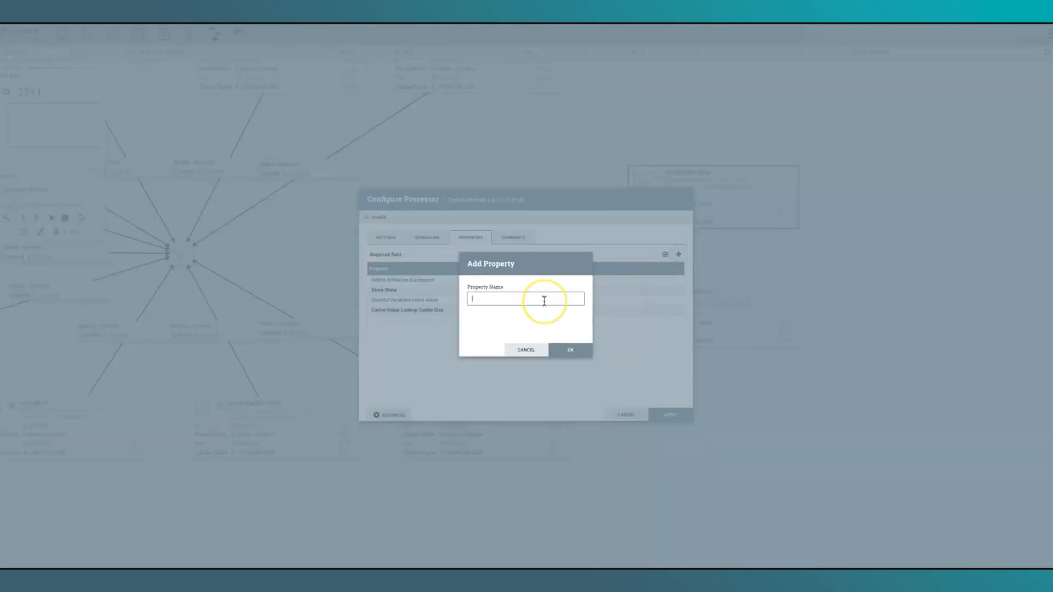
text(from)
text(_)
text(en)
text(able)
click(579, 350)
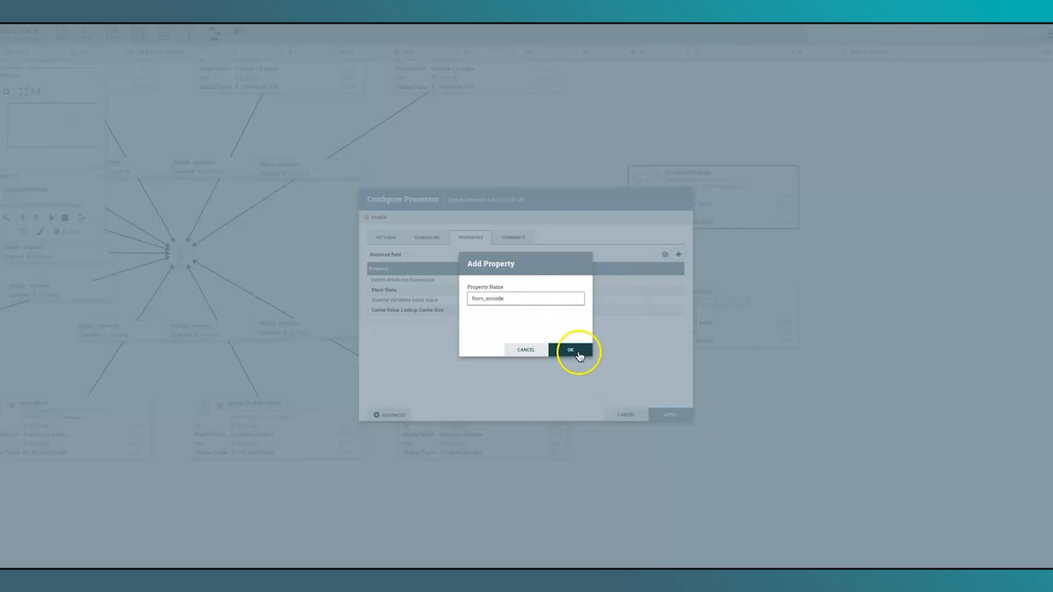
click(679, 255)
text(to)
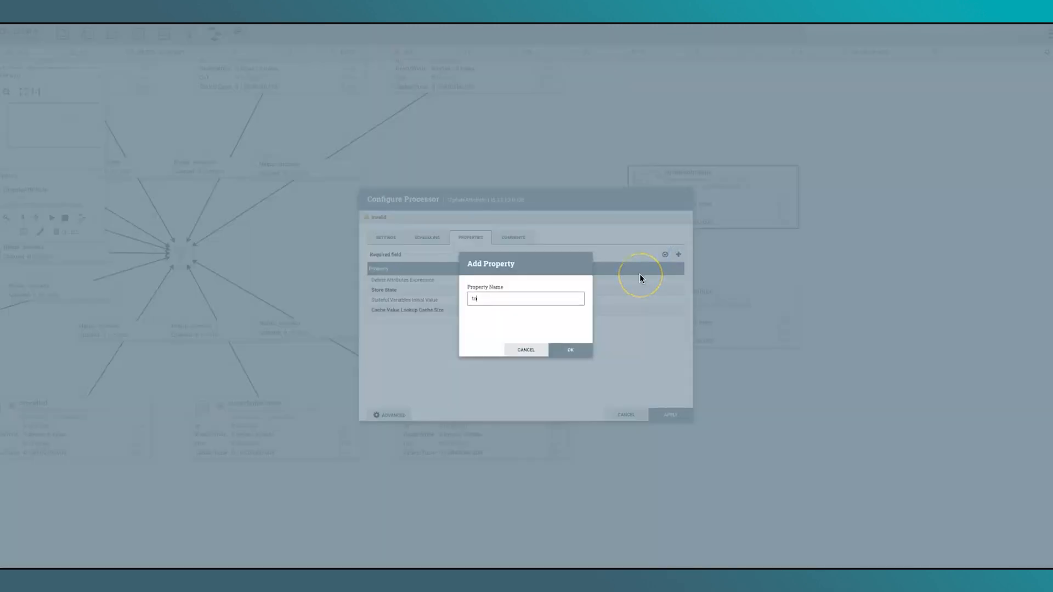
text(_encode)
click(582, 346)
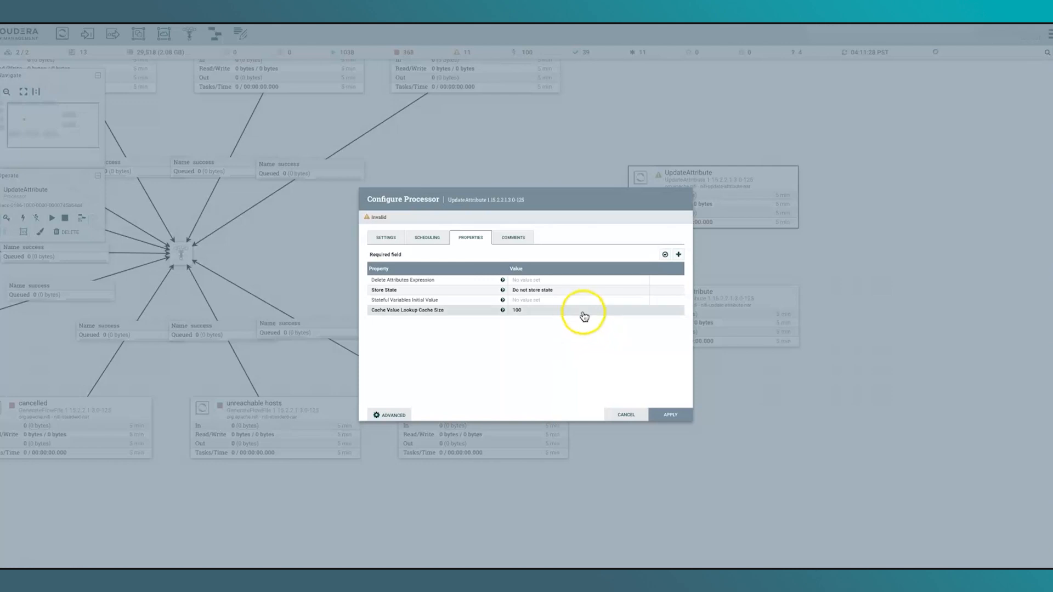
Set from_encode to ${from:urlEncode()} and to_encode to ${to:urlEncode()}, and apply the configuration
click(559, 322)
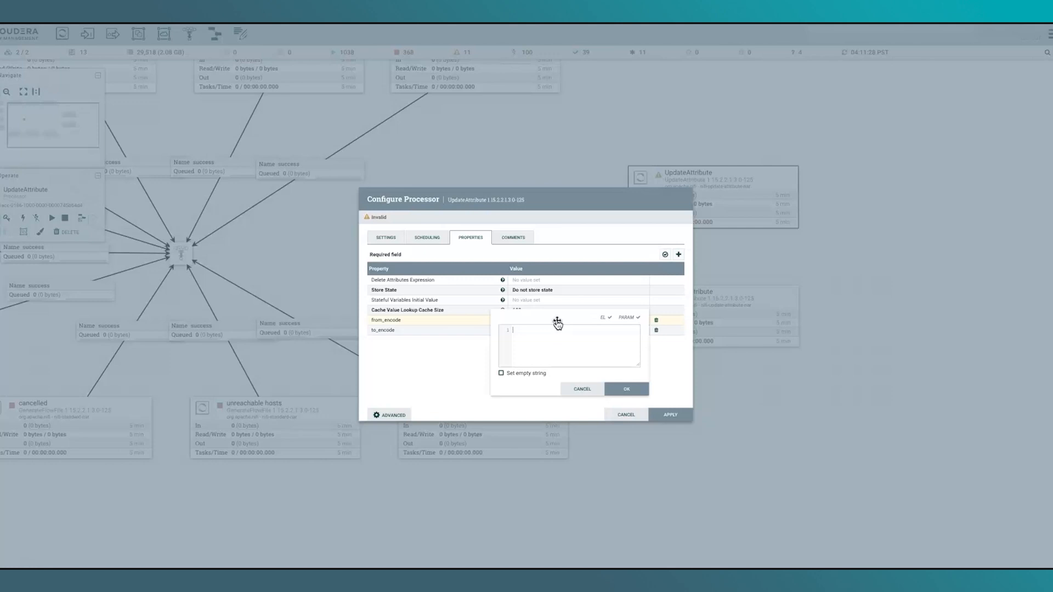
text(${from:urlEncode()})
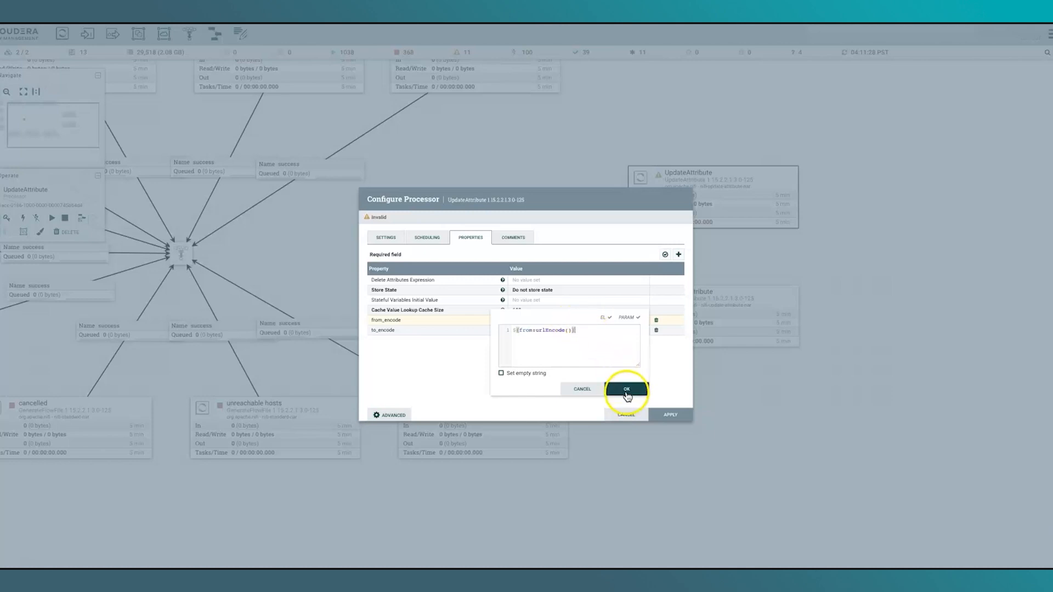
click(627, 395)
click(537, 331)
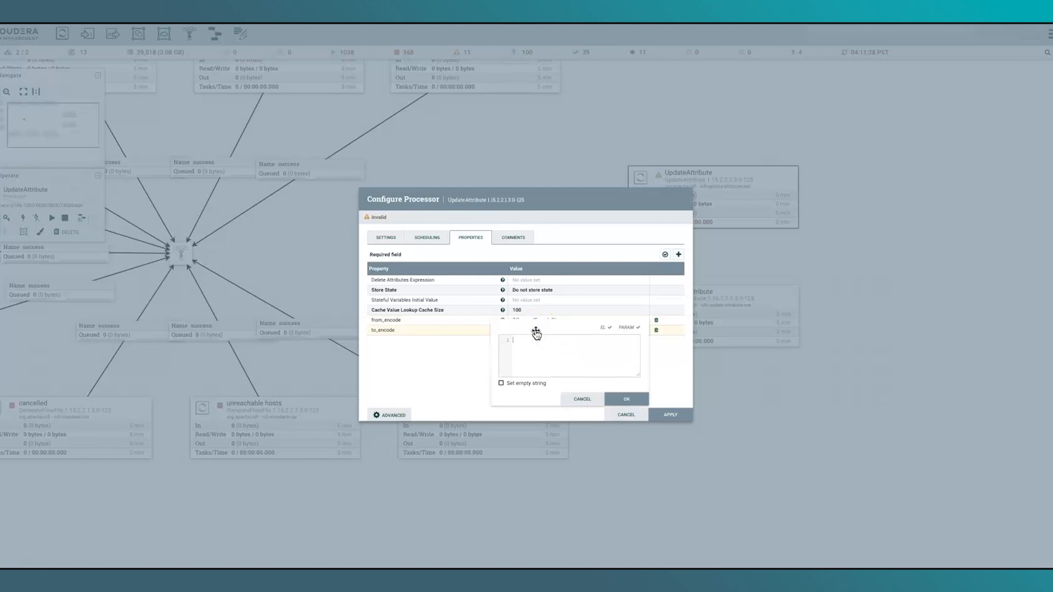
text(${to)
text(:urlEncode()})
click(627, 398)
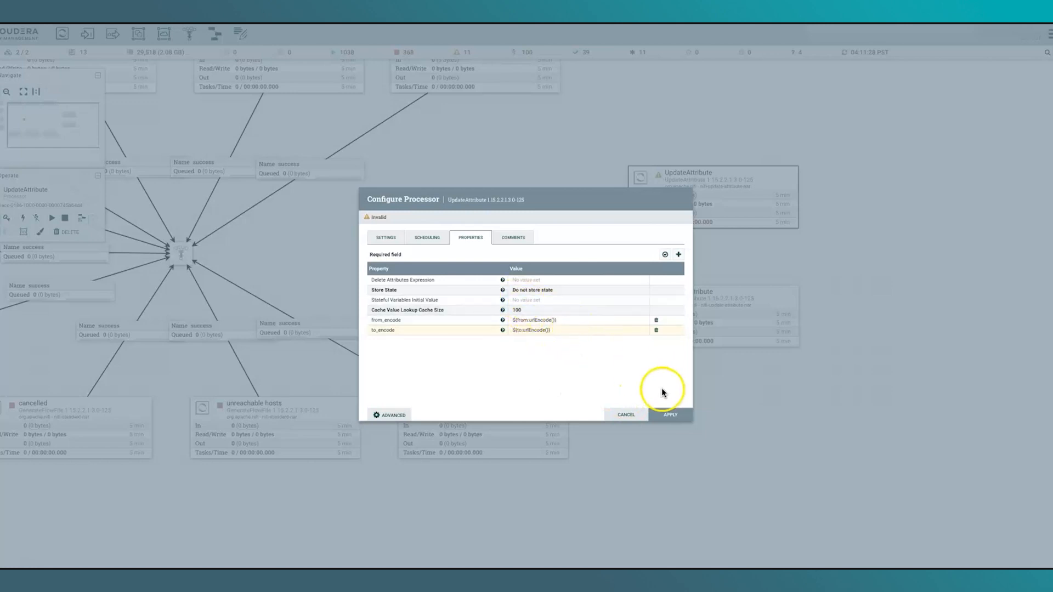
click(679, 417)
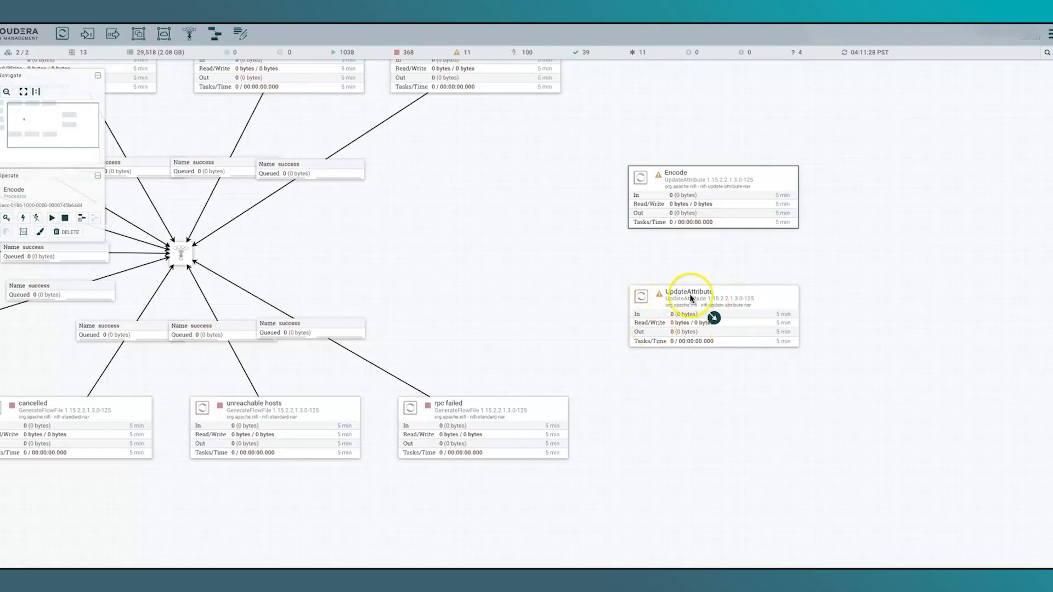
Open the lower UpdateAttribute processor's configuration and rename it URL
click(686, 314)
right_click(678, 307)
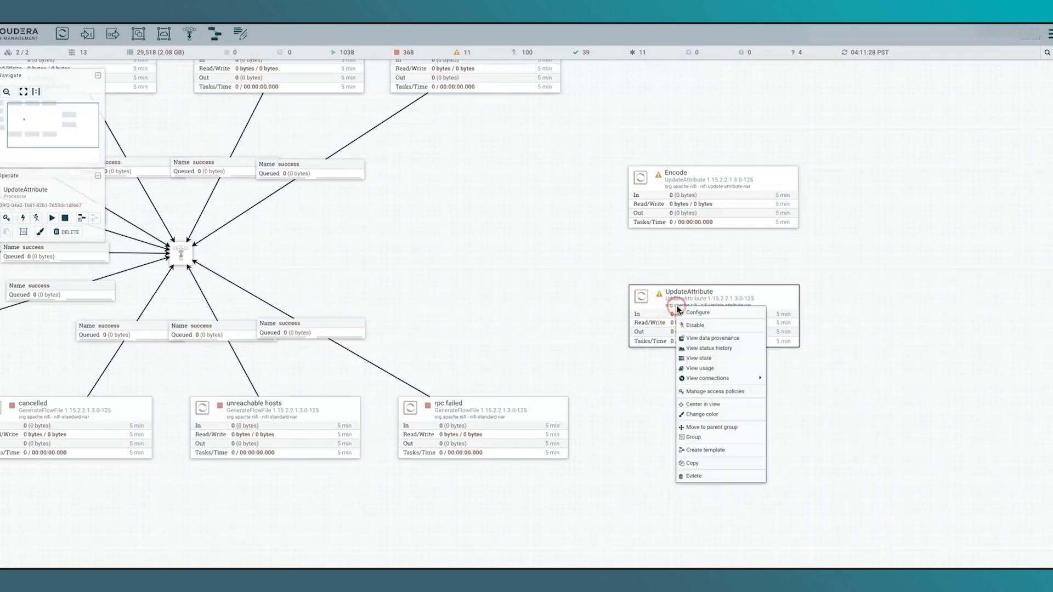
click(681, 315)
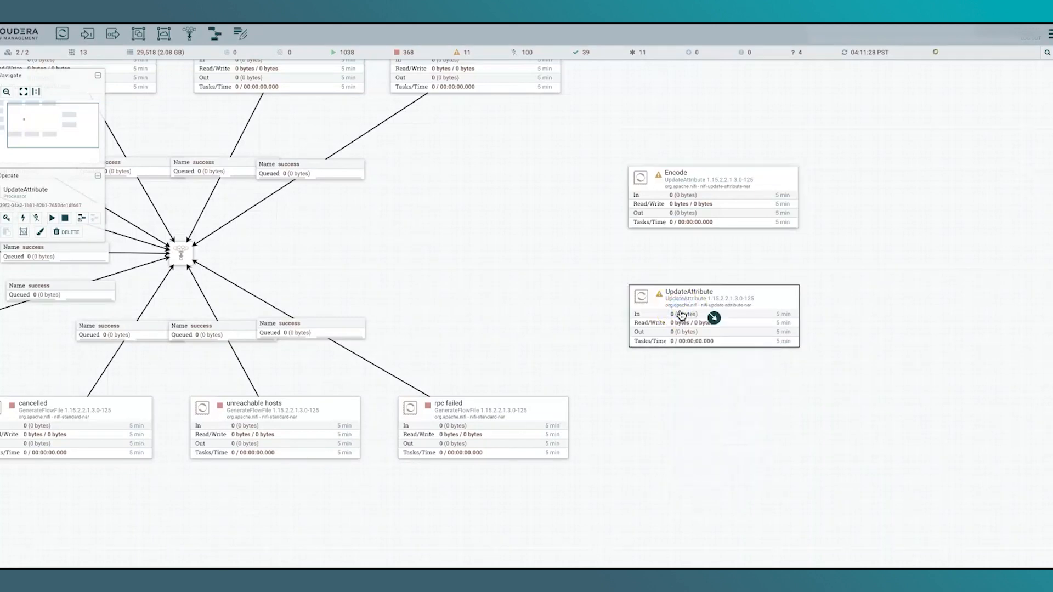
double_click(682, 314)
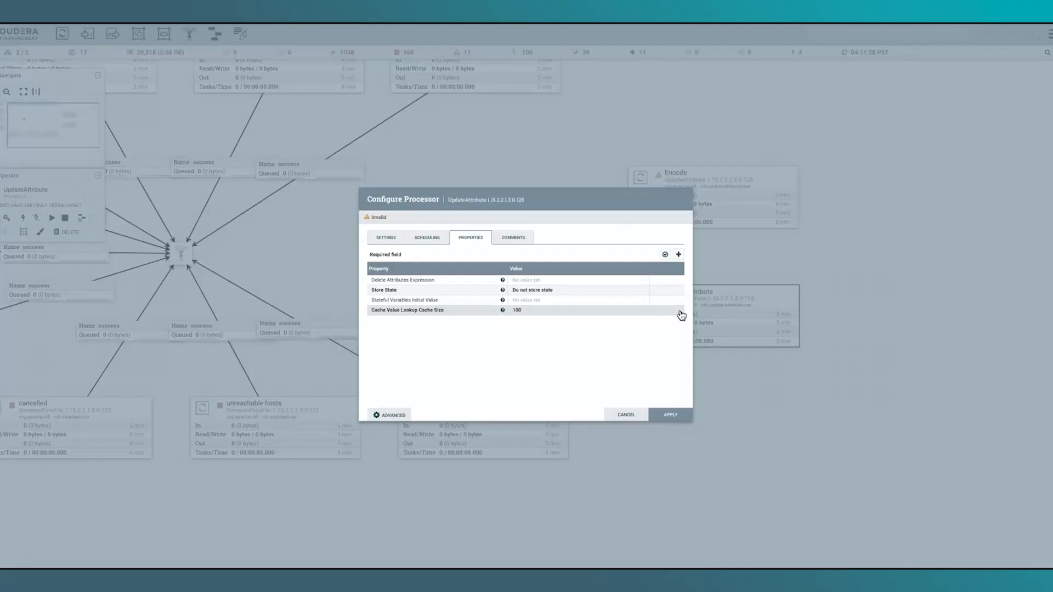
click(391, 239)
click(421, 263)
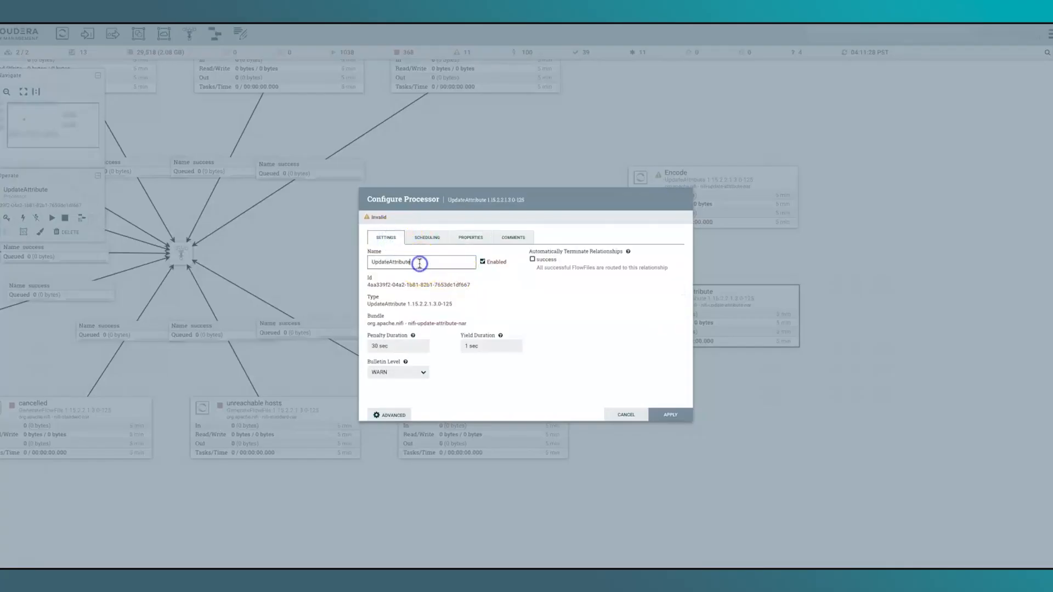
key(ctrl+a)
key(BackSpace)
text(UR)
Add a custom property named url and paste the request expression ending with the literal &limit=1000 as its value
click(470, 237)
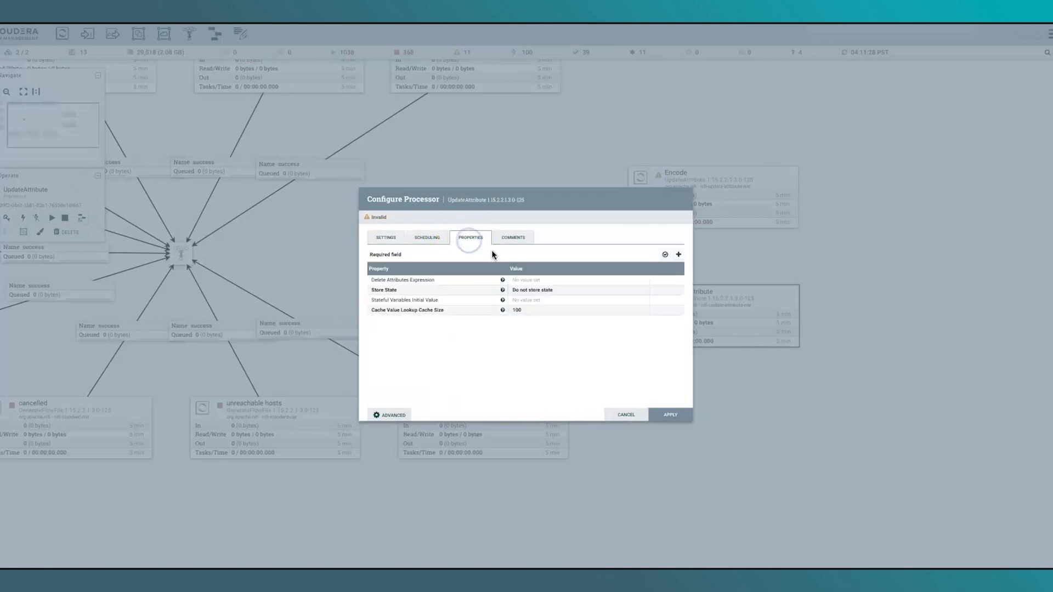
click(678, 255)
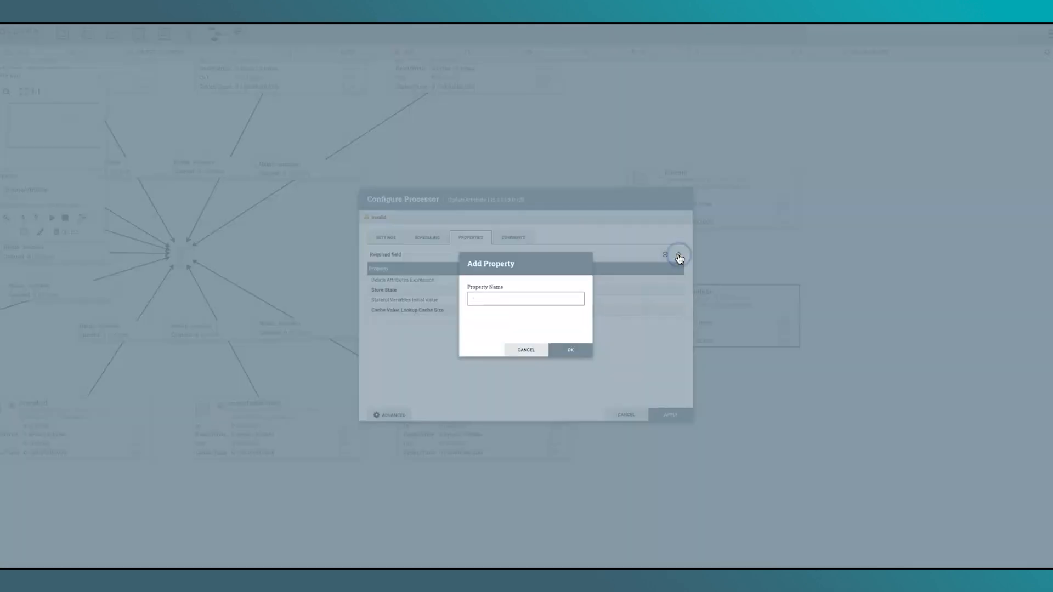
text(url)
click(571, 349)
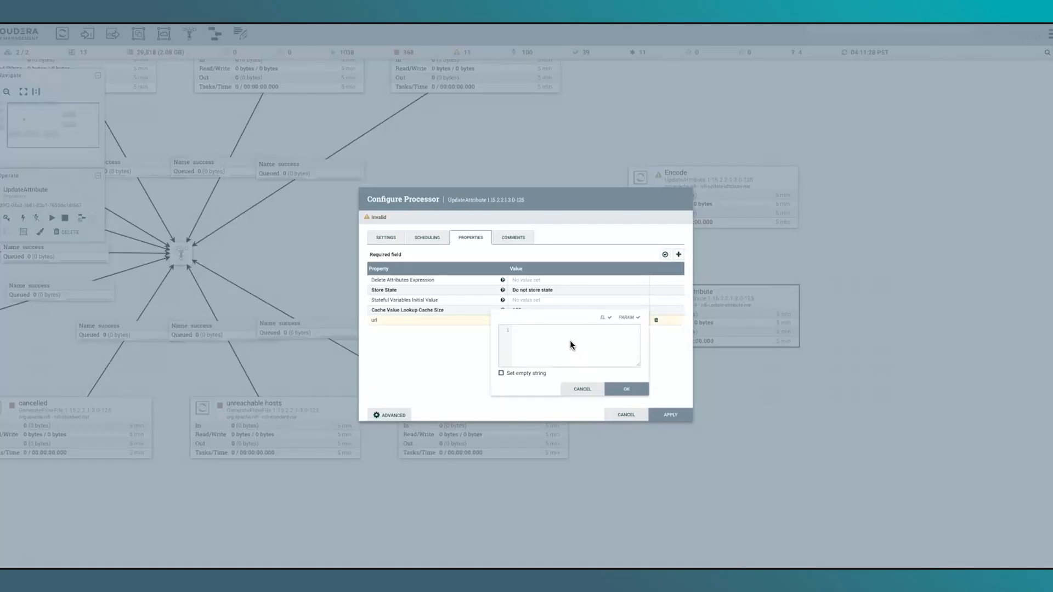
key(ctrl+v)
click(624, 363)
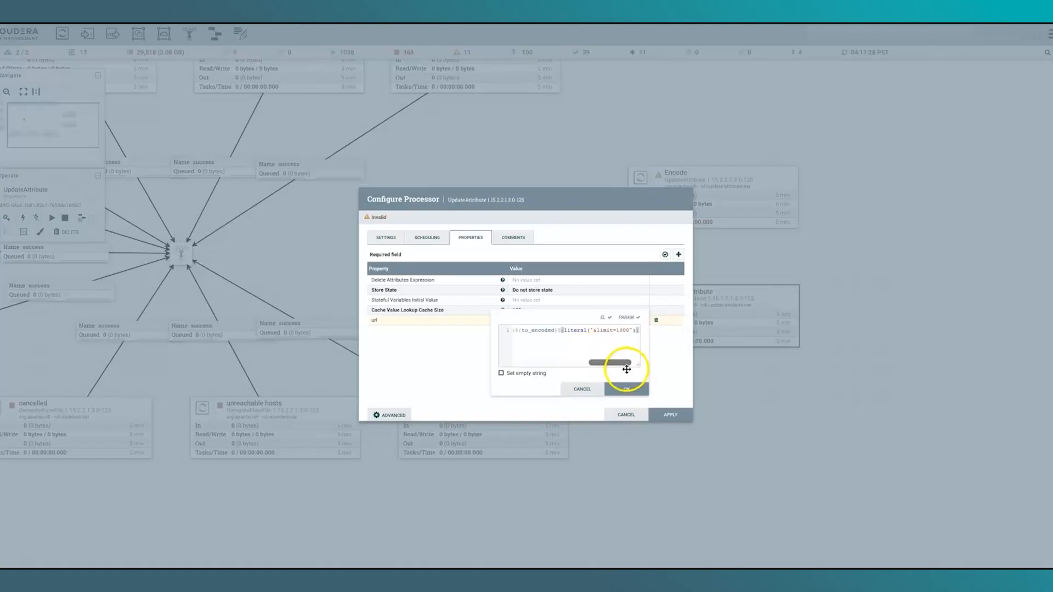
mouse_move(625, 366)
mouse_down()
mouse_move(535, 364)
mouse_move(640, 363)
mouse_up()
click(629, 390)
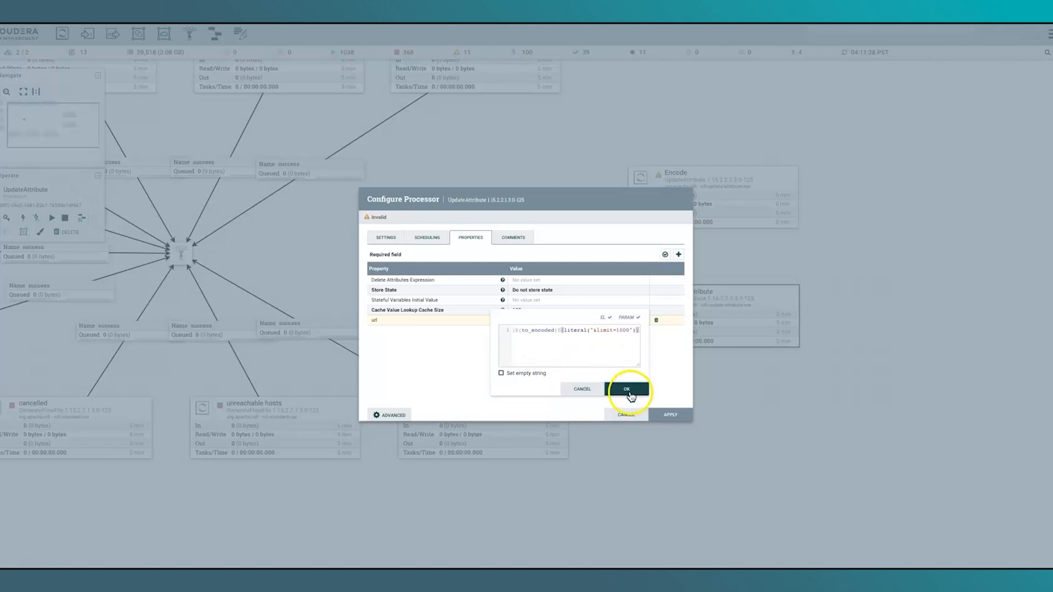
Set the URL processor's success relationship to terminate automatically and apply the configuration
click(386, 237)
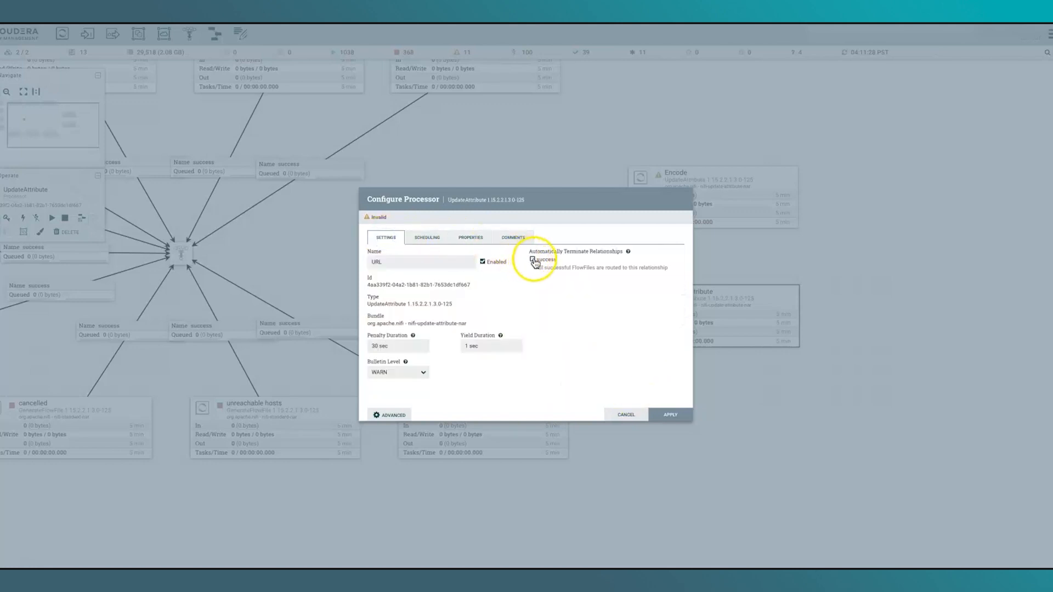
click(534, 261)
click(670, 415)
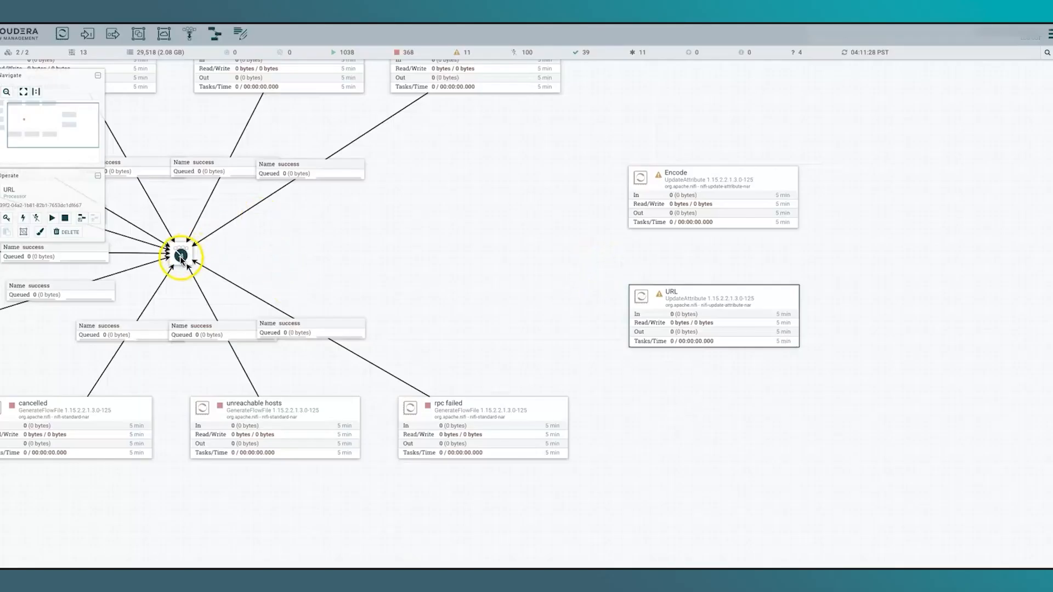
Create a connection from the funnel to the Encode processor with the default settings
drag(181, 258, 644, 201)
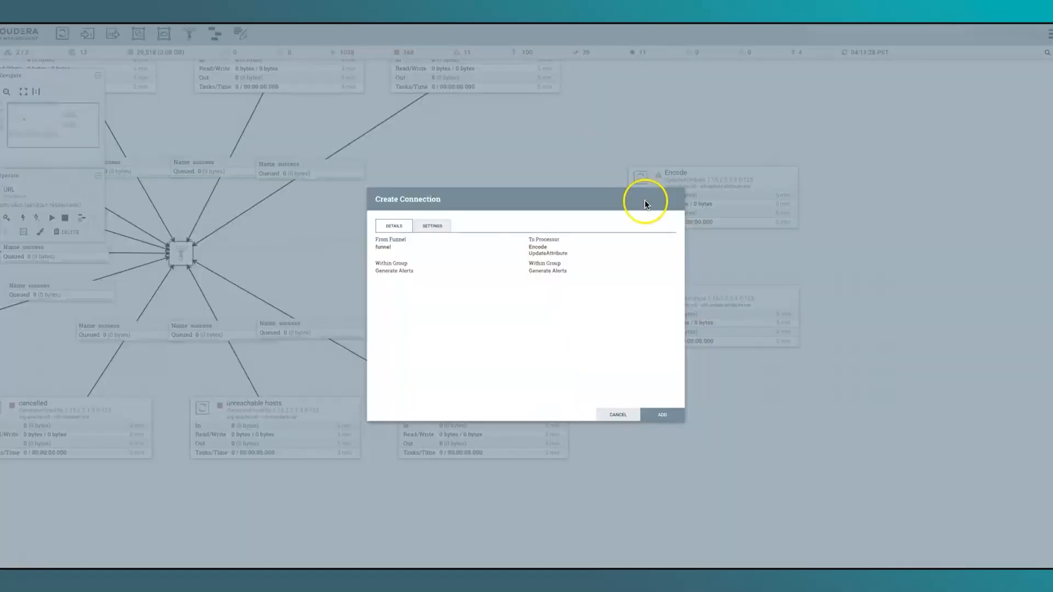
click(434, 225)
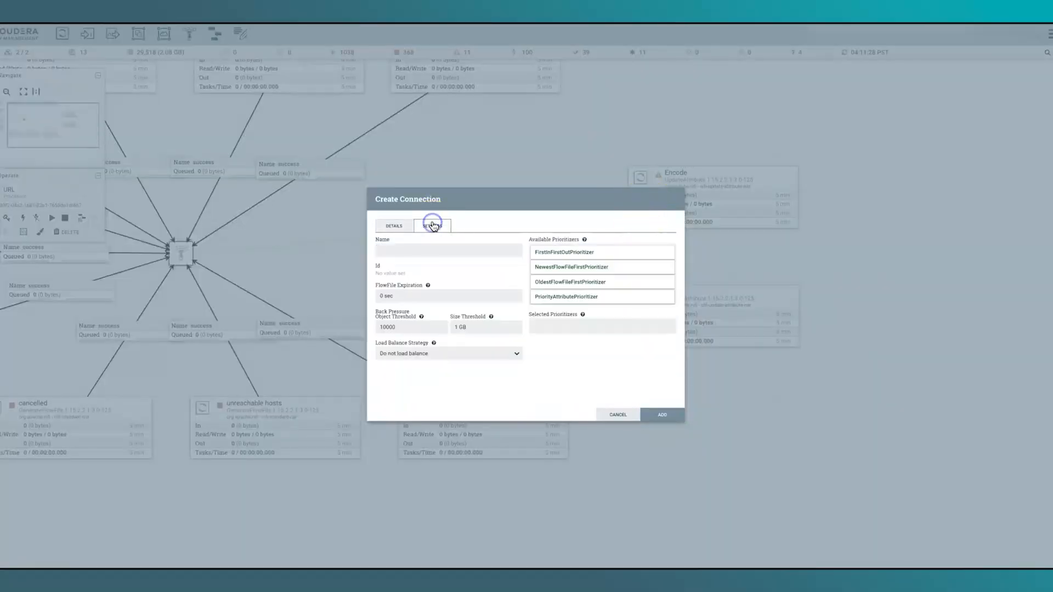
click(405, 229)
click(664, 416)
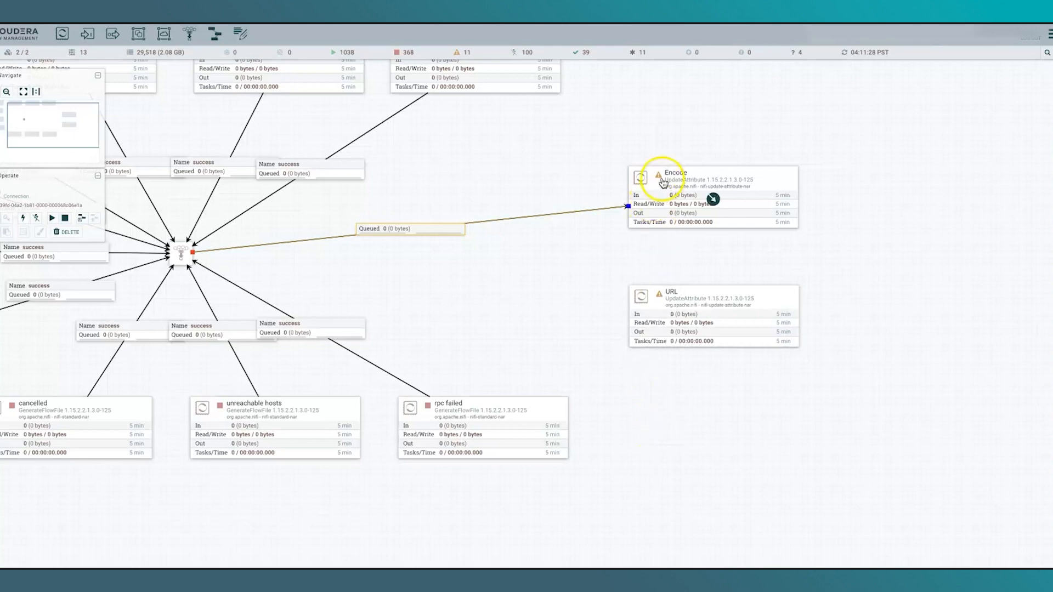
Set the Encode processor's success relationship to terminate automatically and apply the configuration
right_click(643, 181)
click(656, 188)
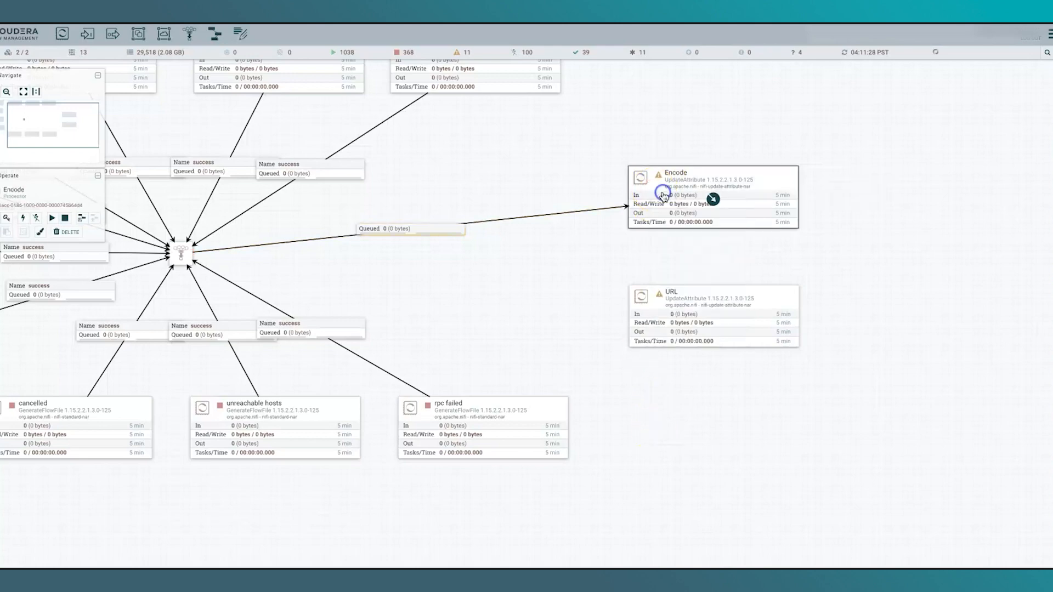
click(551, 265)
click(674, 417)
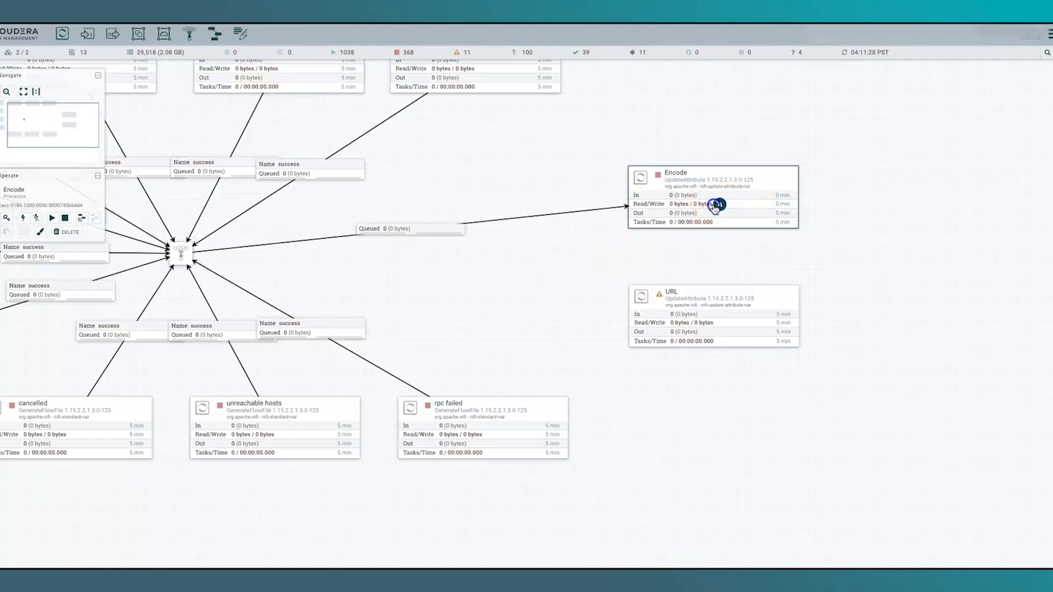
Connect the Encode processor to the URL processor for the success relationship
drag(714, 203, 715, 326)
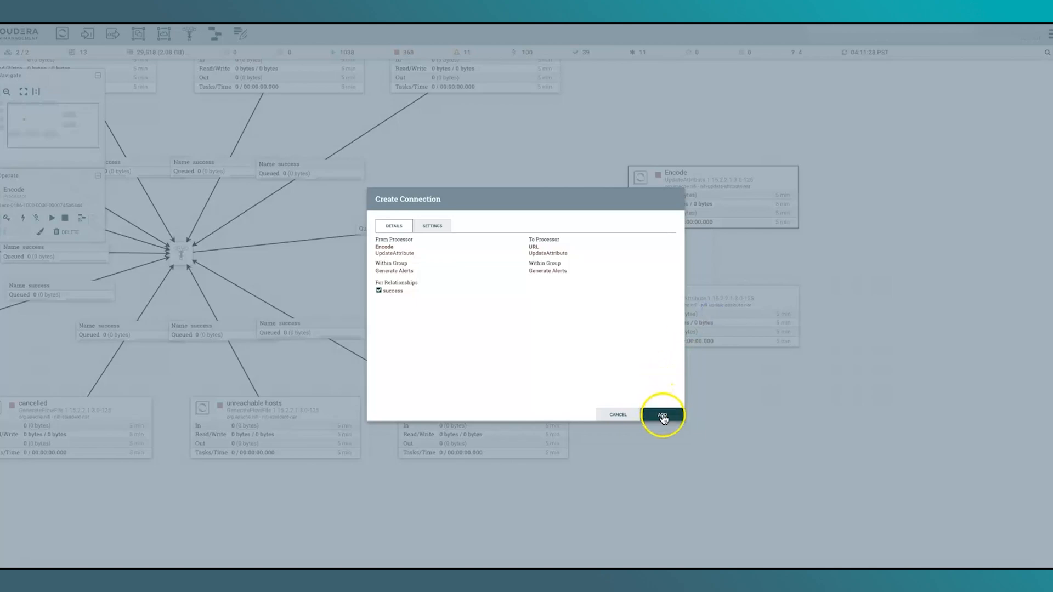
click(663, 414)
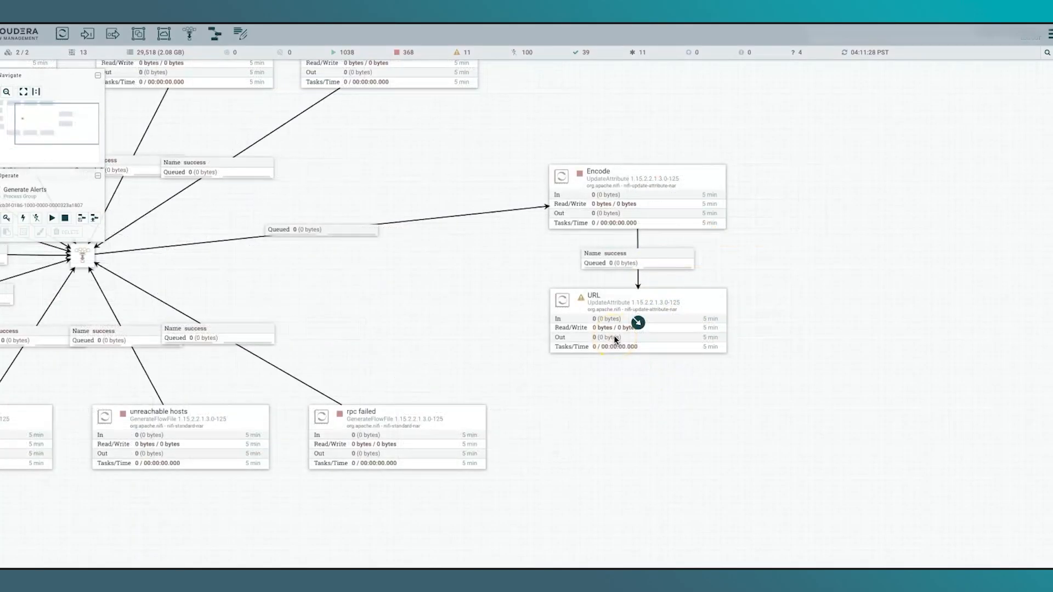
click(626, 313)
Add an output port named output for local connections beside the URL processor, and connect URL's success relationship to it
drag(109, 36, 817, 361)
click(434, 294)
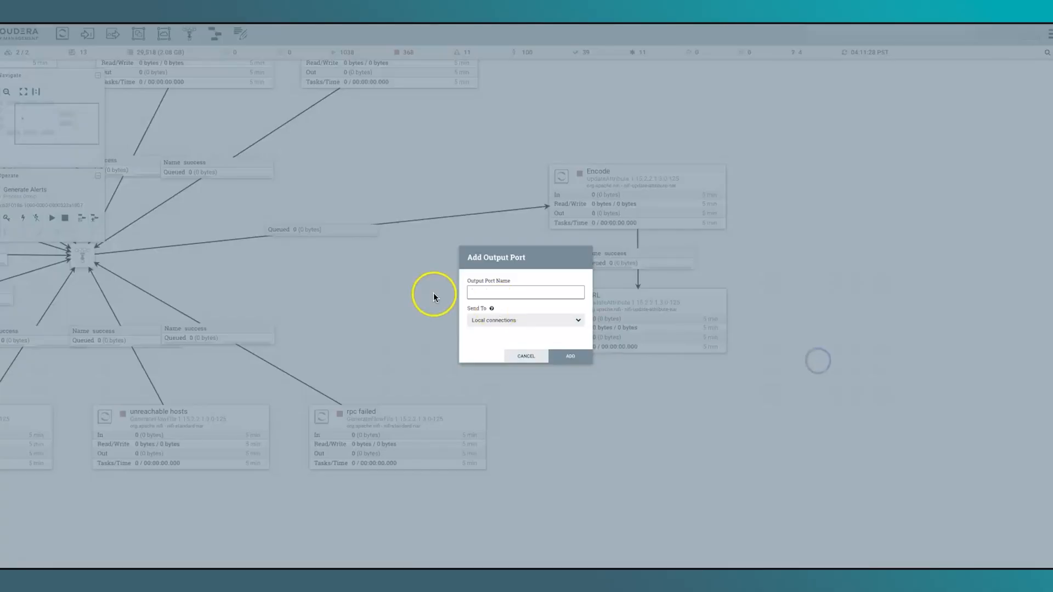
text(output)
click(580, 357)
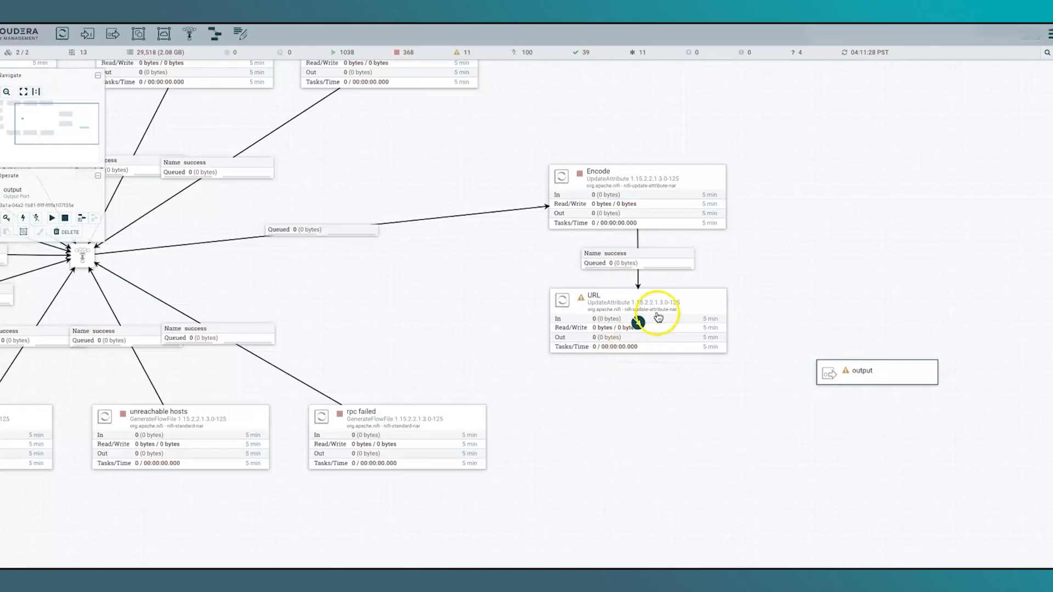
drag(638, 322, 916, 376)
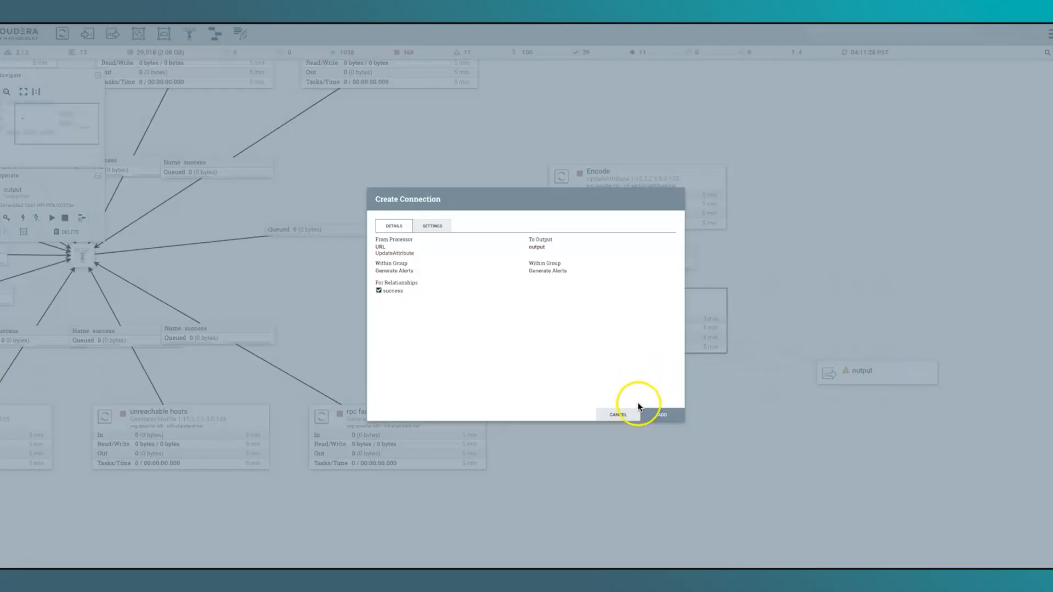
click(664, 415)
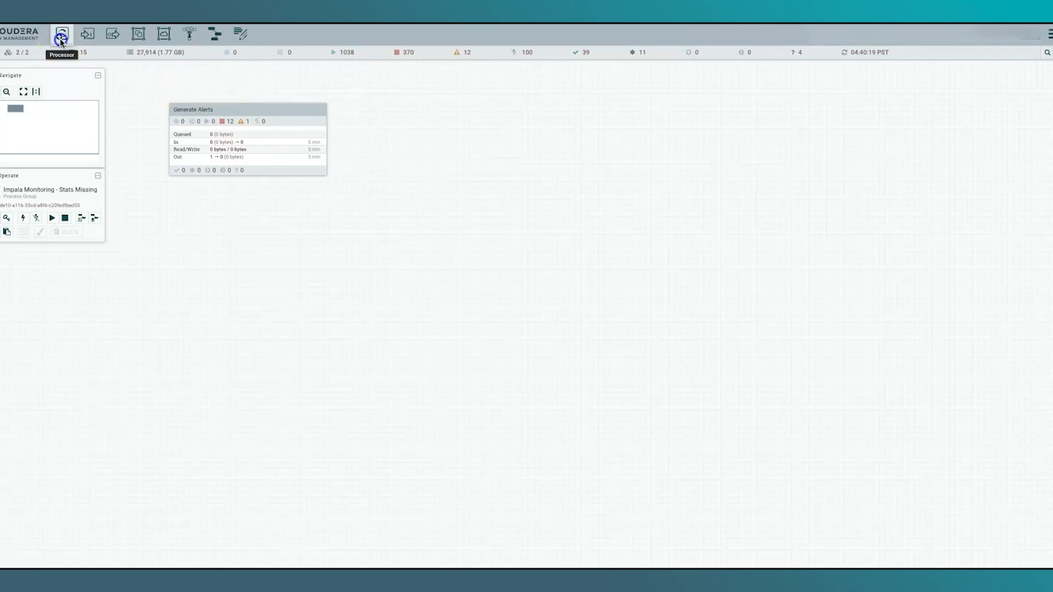
Add a ControlRate processor beside the Generate Alerts group in the parent process group
drag(62, 36, 448, 145)
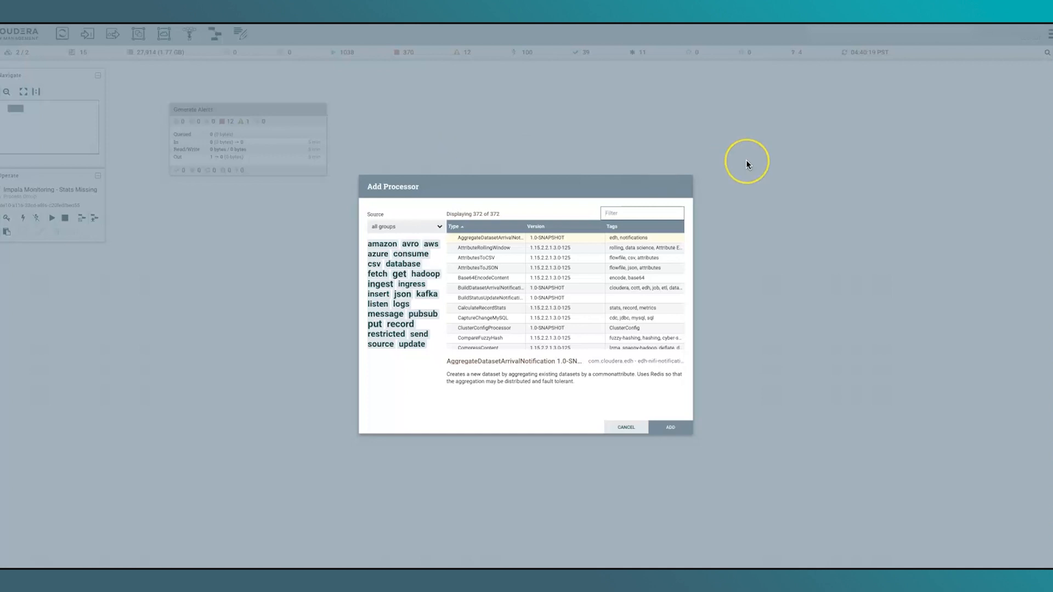
text(contro)
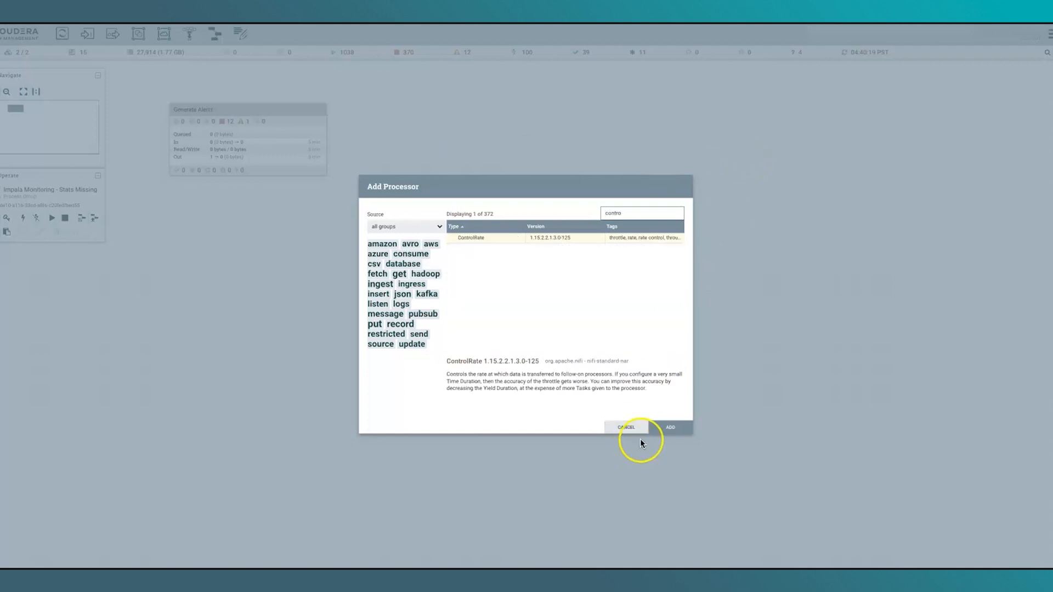
click(674, 428)
drag(536, 181, 545, 154)
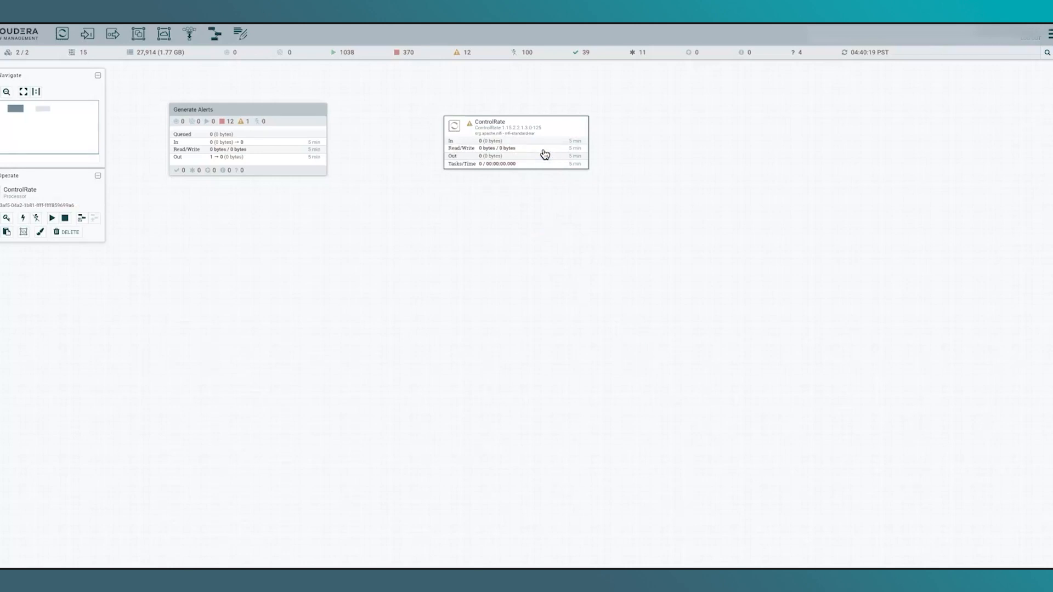
Open the ControlRate processor's configuration and set its failure relationship to terminate automatically
right_click(544, 153)
click(549, 157)
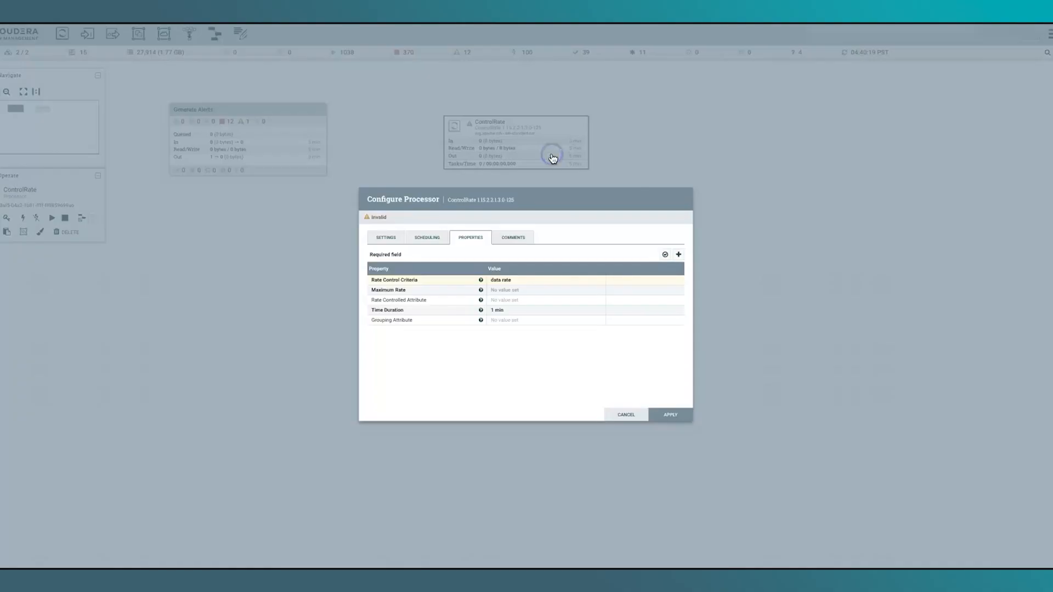
click(447, 241)
click(386, 240)
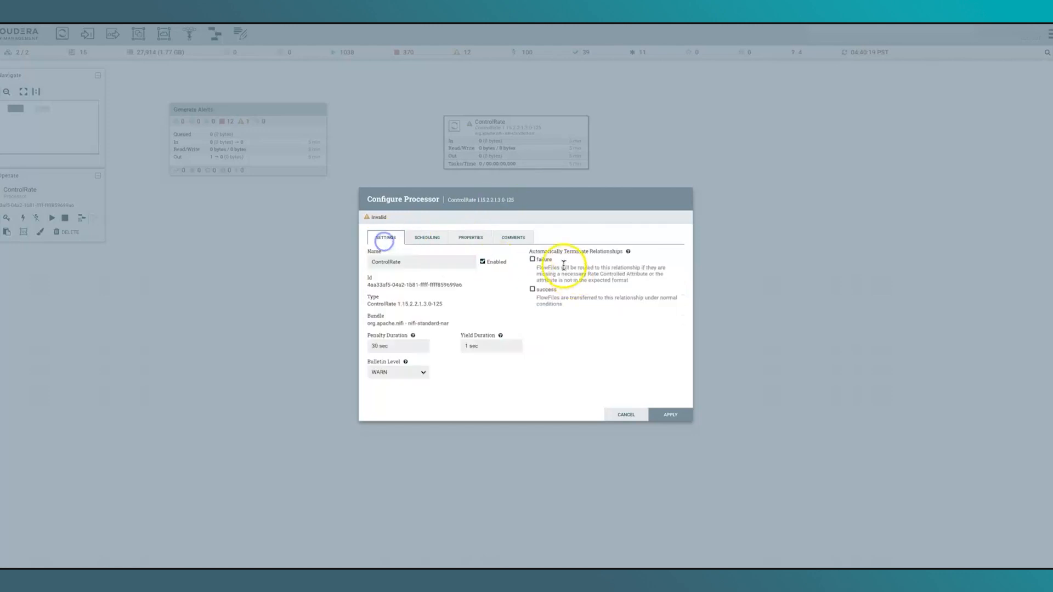
click(532, 259)
Set ControlRate's Rate Control Criteria to flowfile count and its Maximum Rate to 1
click(477, 237)
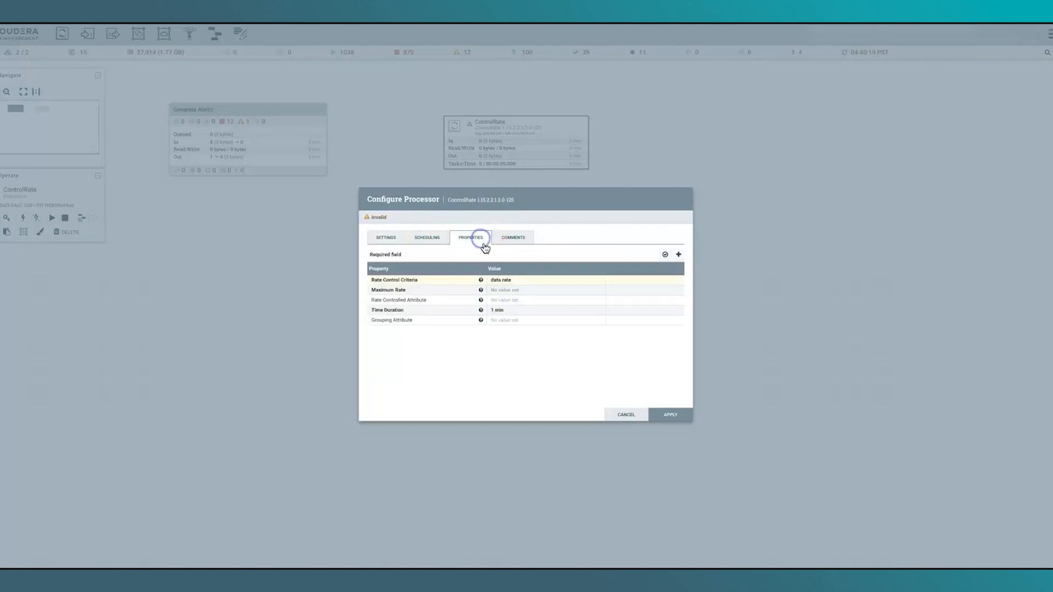
click(539, 280)
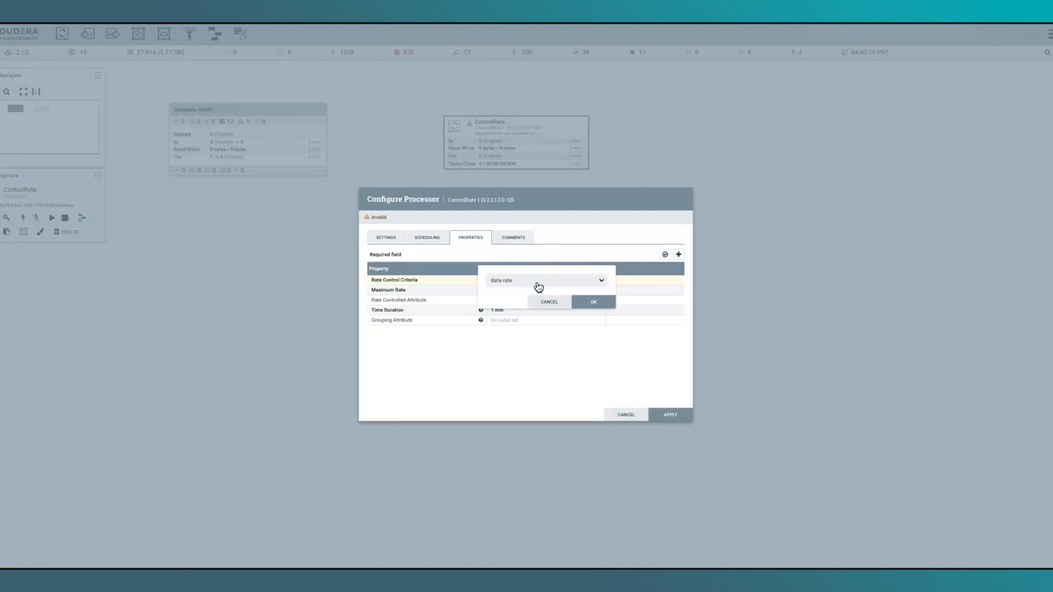
click(539, 281)
click(537, 305)
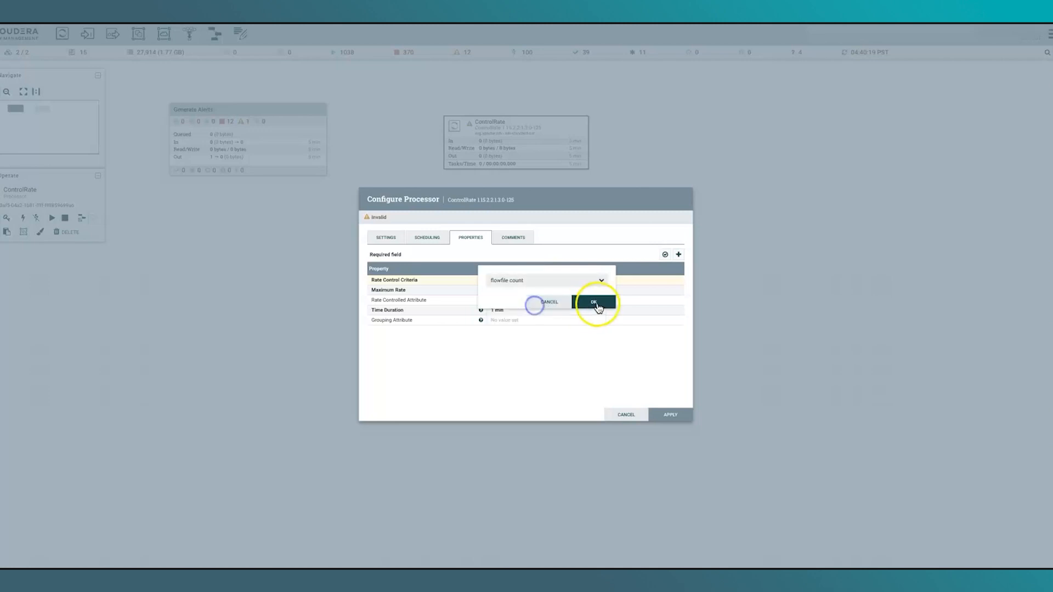
click(596, 303)
click(569, 293)
text(1)
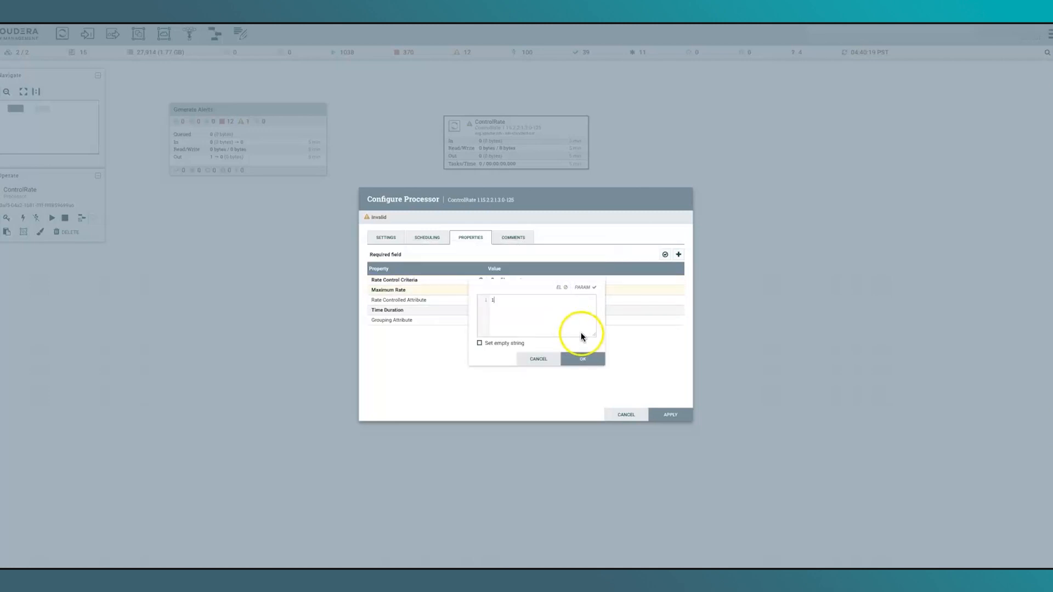
click(584, 361)
Set ControlRate's Time Duration to 30 secs and apply the configuration
click(535, 309)
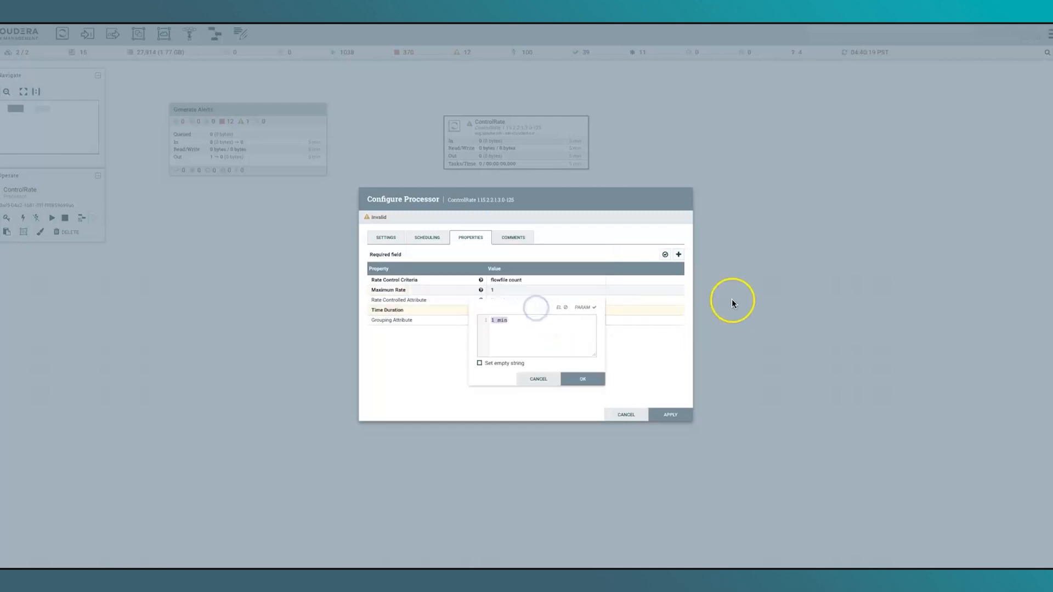
text(30 secs)
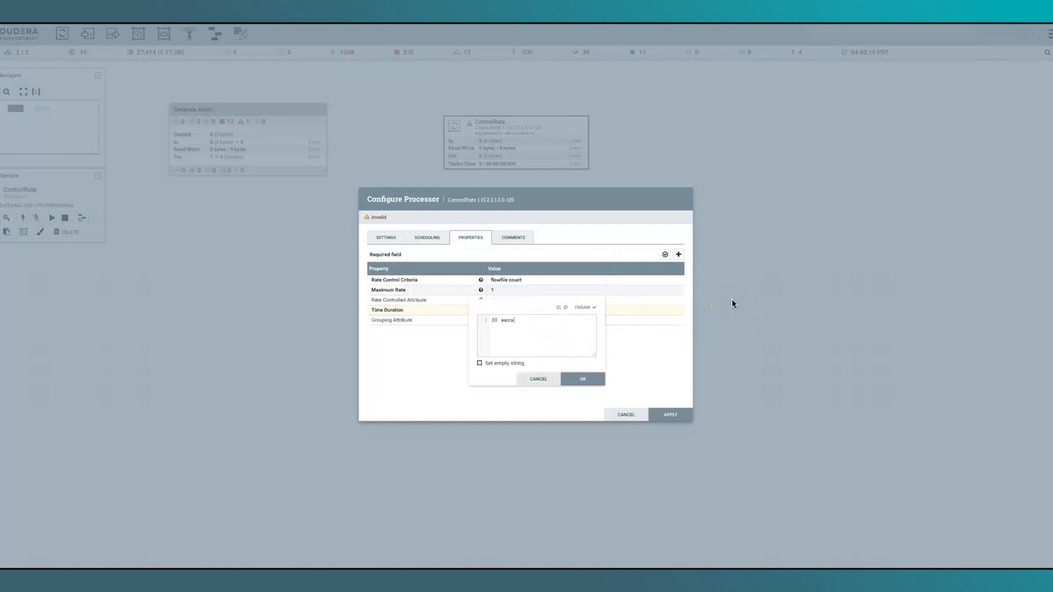
click(582, 379)
click(655, 418)
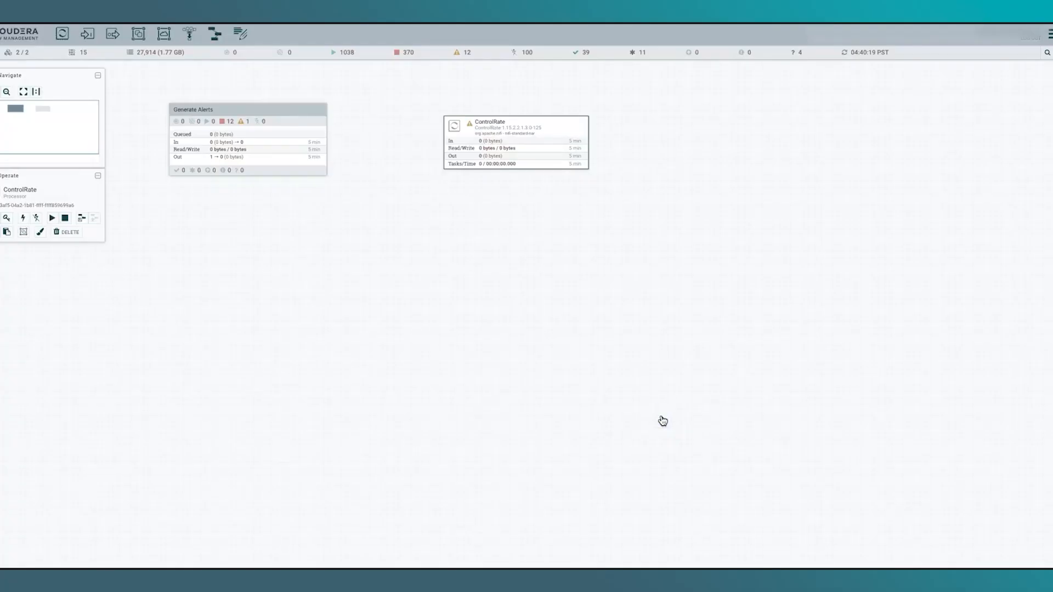
Connect the Generate Alerts group's output port to the ControlRate processor
drag(258, 135, 463, 135)
click(671, 415)
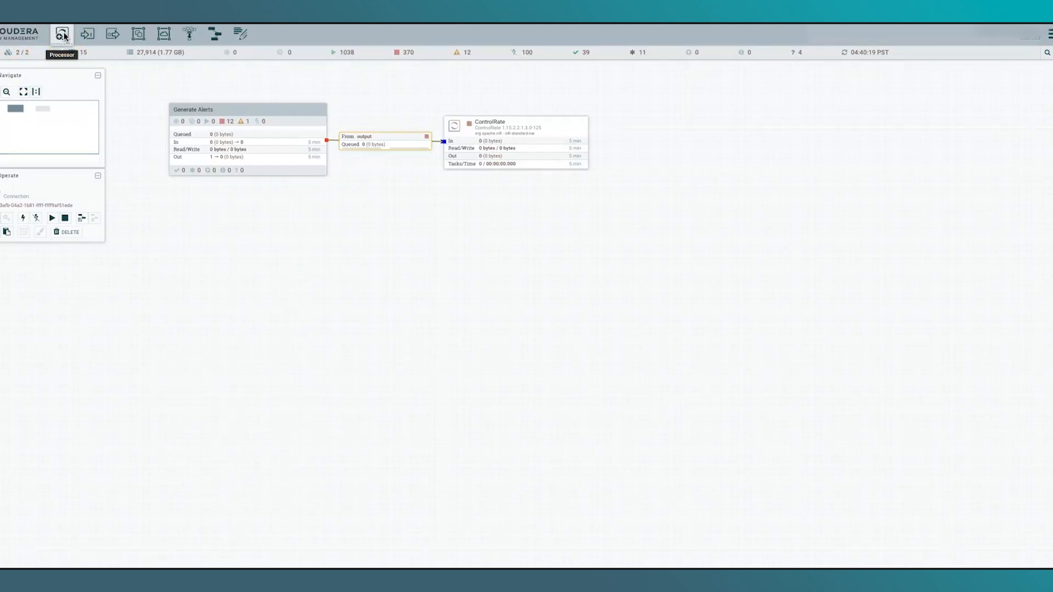
Add an ExecuteStreamCommand processor to the canvas and place it beside ControlRate
drag(64, 36, 679, 162)
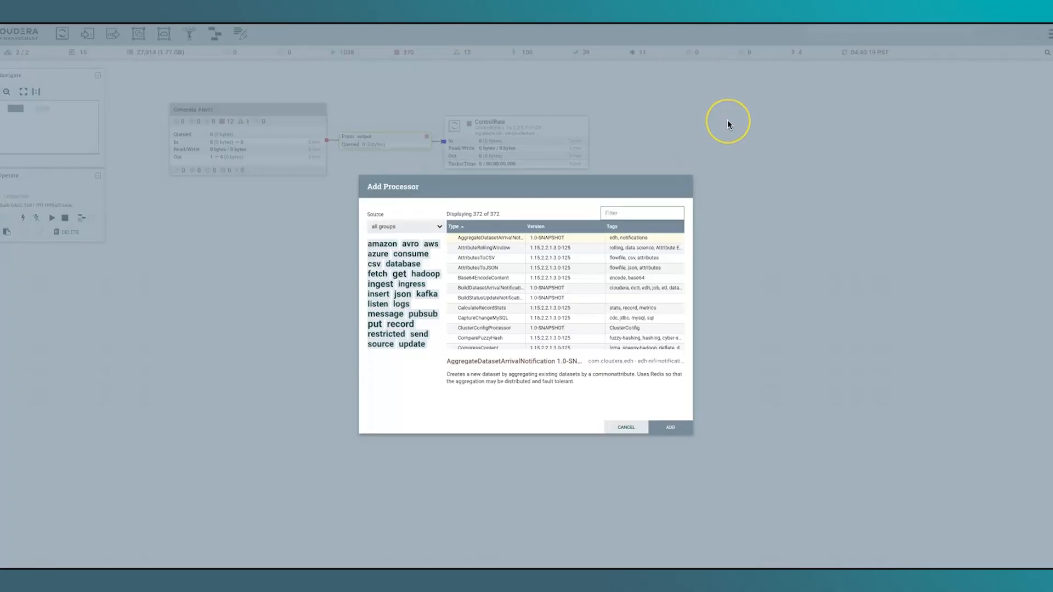
text(execute)
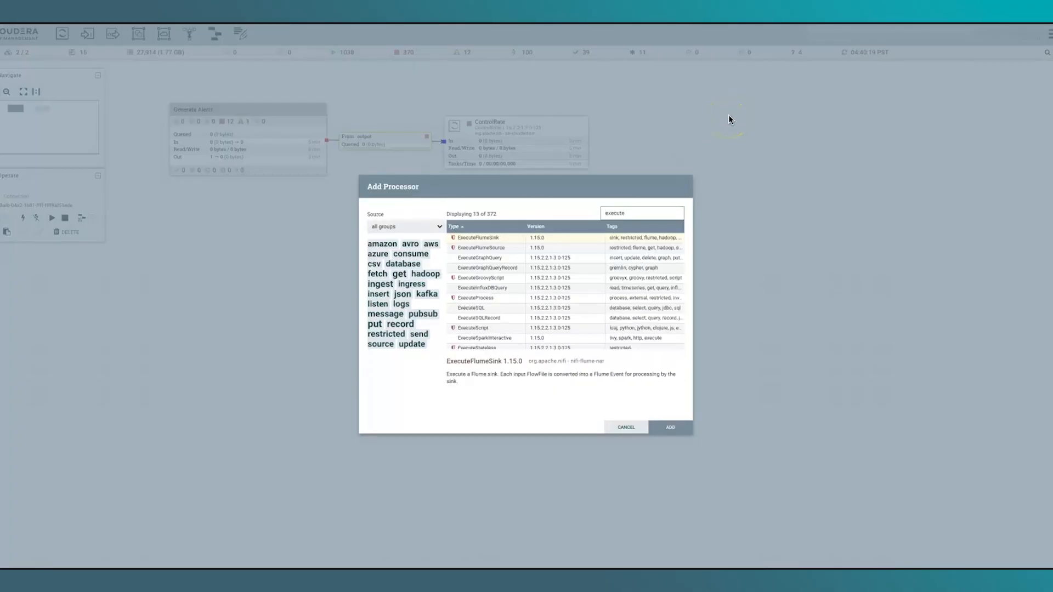
text(st)
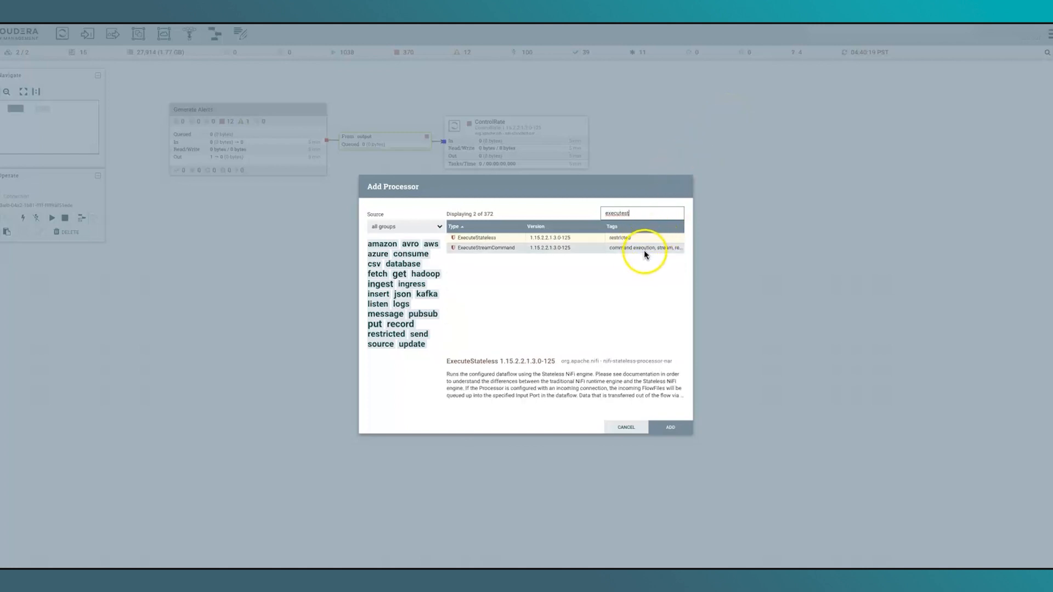
click(645, 250)
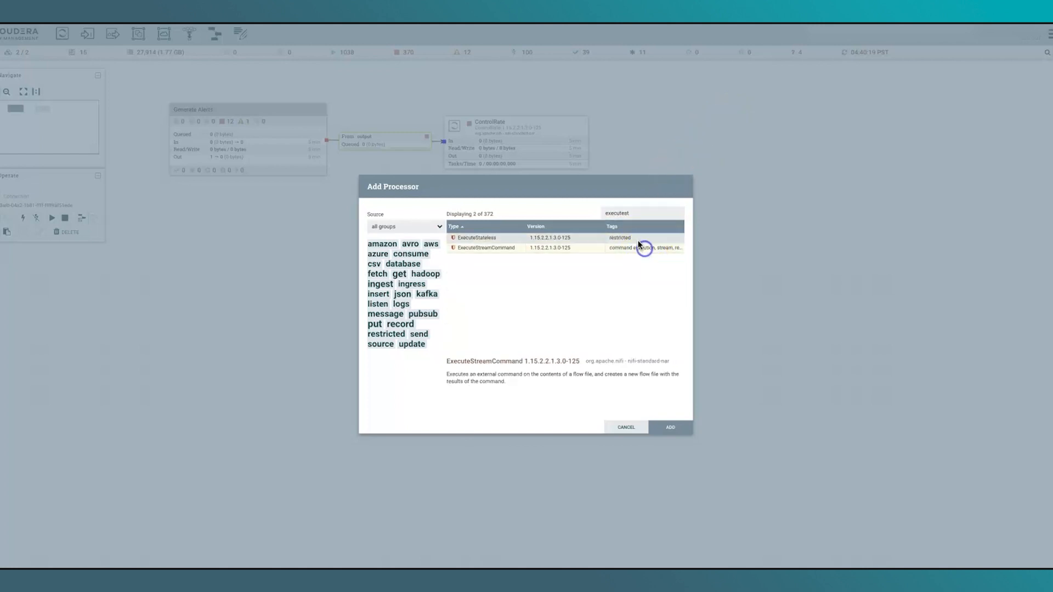
click(674, 428)
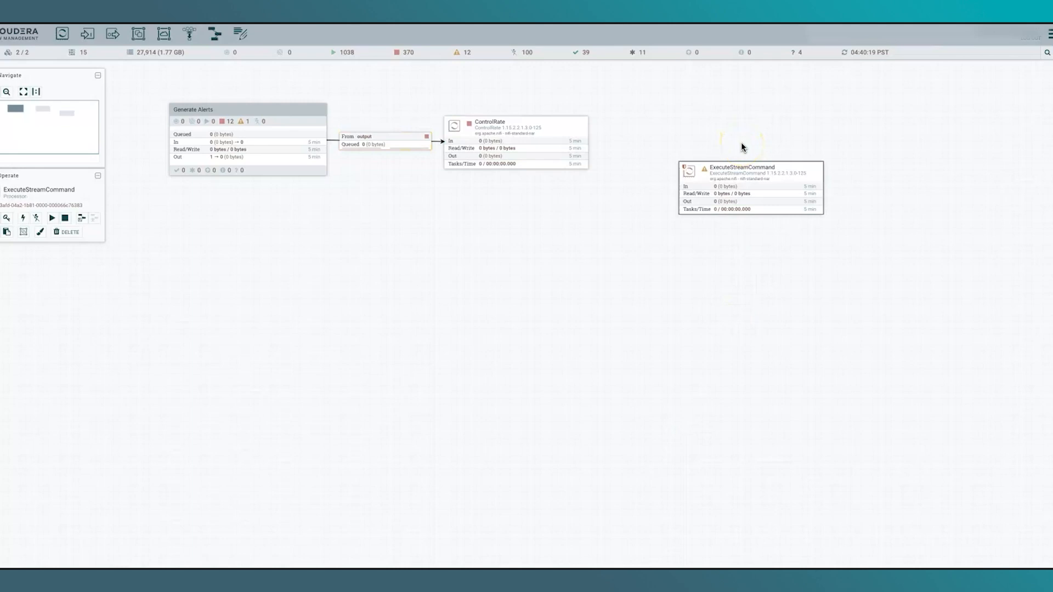
double_click(794, 184)
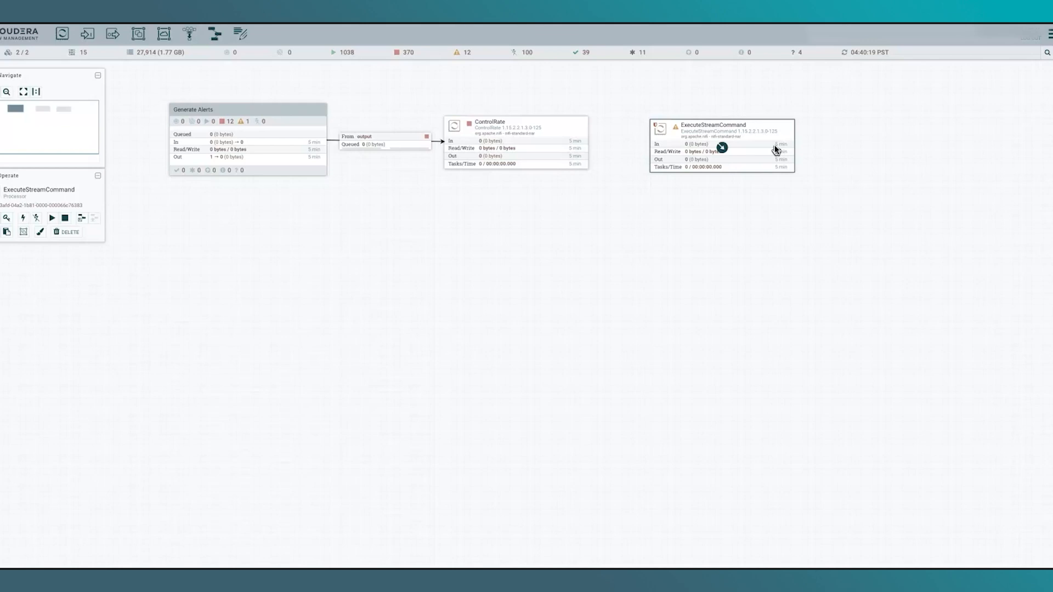
Open ExecuteStreamCommand's configuration and set its nonzero status and original relationships to terminate automatically
right_click(770, 156)
click(785, 162)
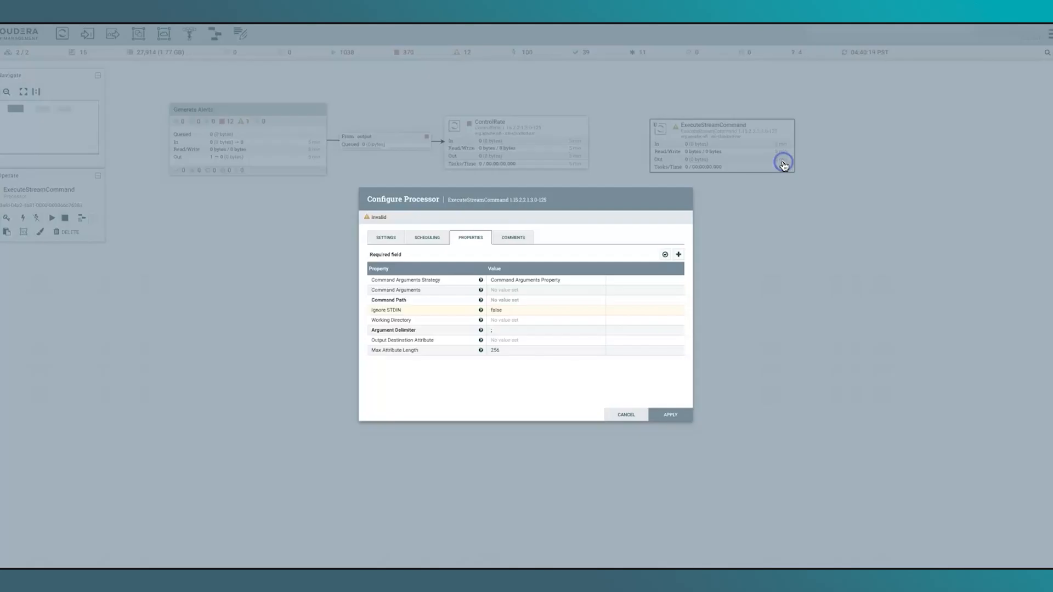
click(386, 237)
click(543, 258)
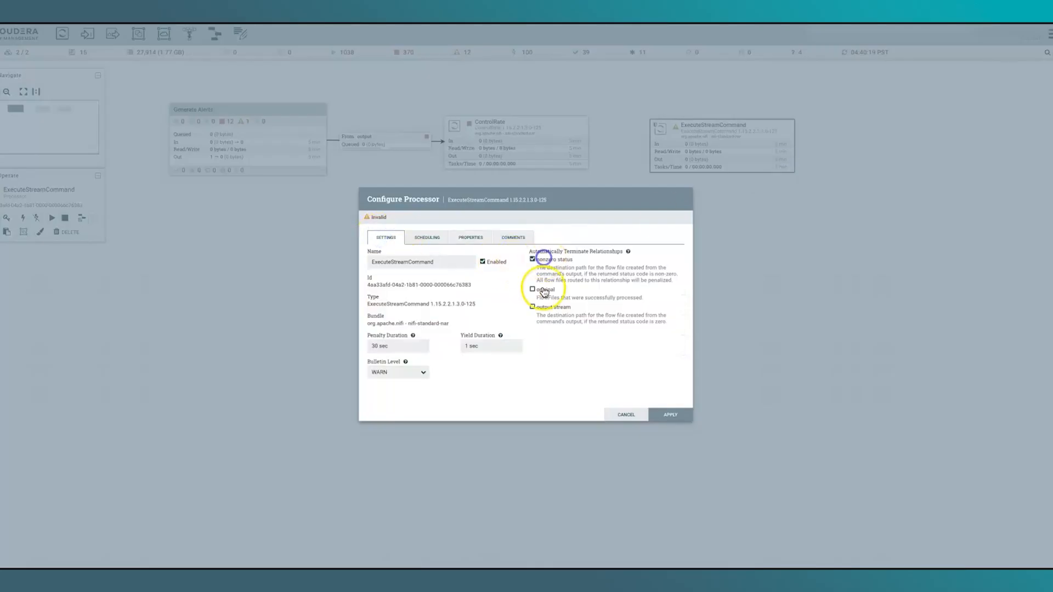
Set ExecuteStreamCommand's Command Path property to curl
click(467, 237)
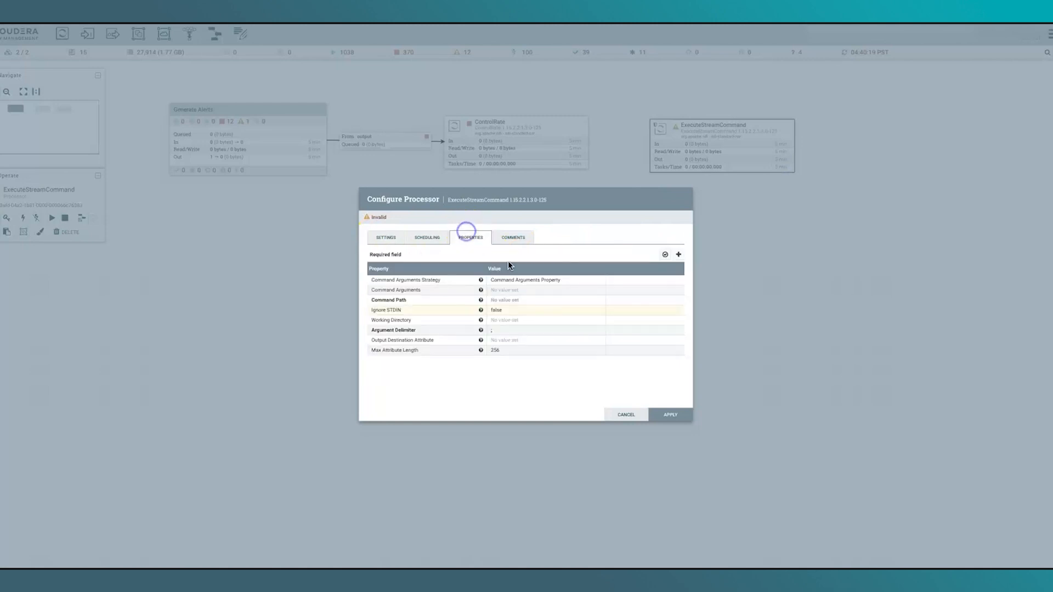
click(536, 299)
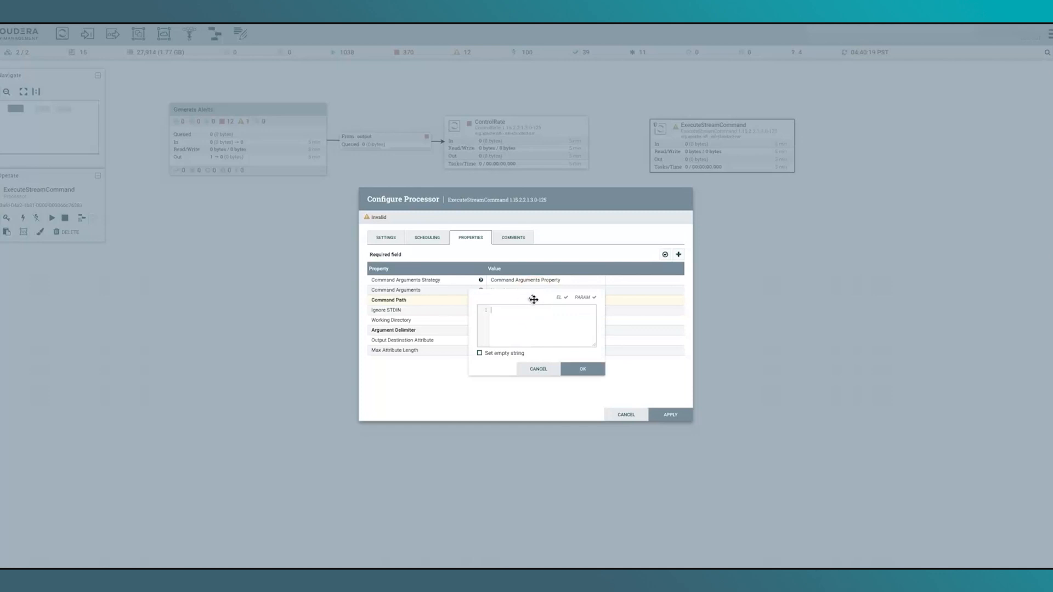
click(540, 301)
click(584, 368)
Set ExecuteStreamCommand's Command Arguments to -k;--negotiate;-u;:;${url}
click(510, 291)
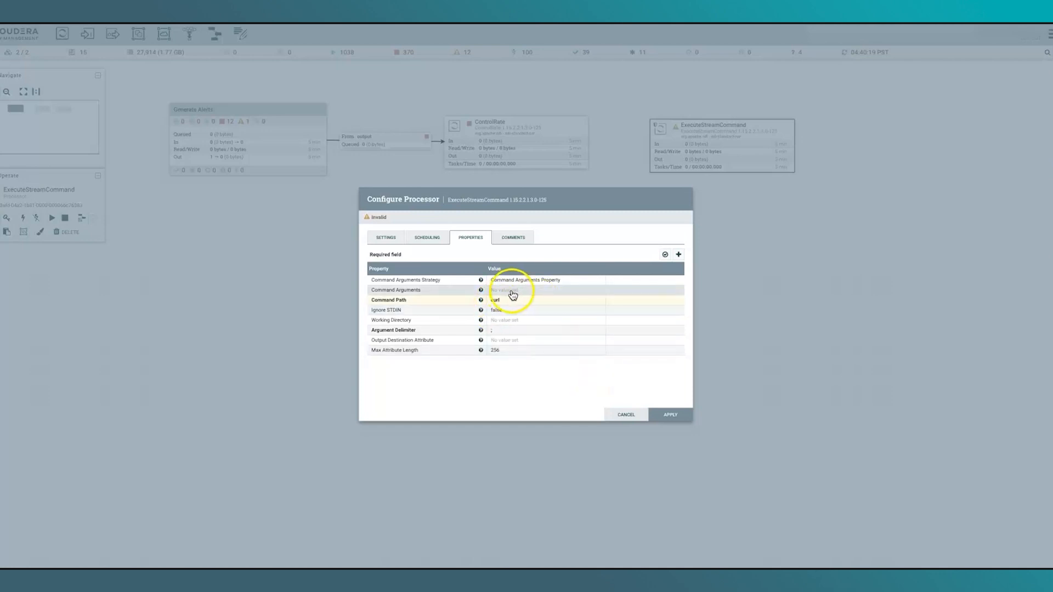
click(513, 303)
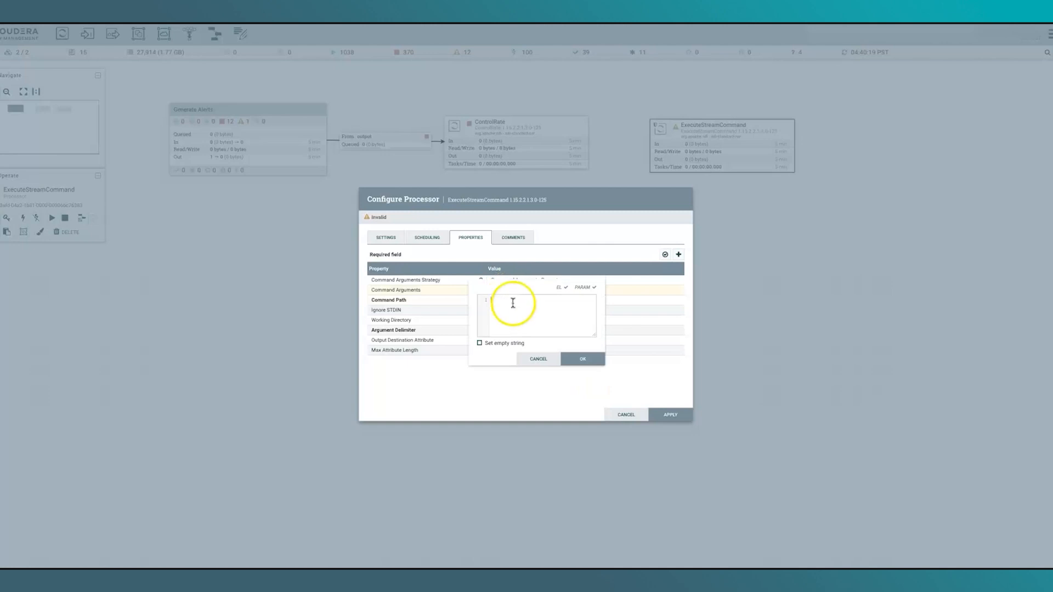
text(-k;--negotiate;-u;:;${url})
click(586, 359)
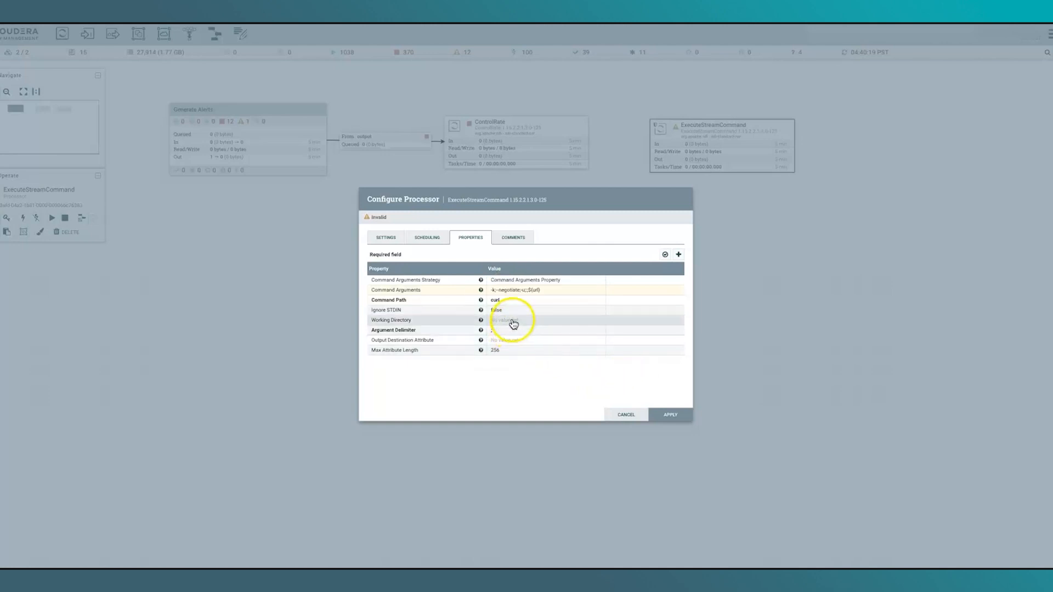
Set ExecuteStreamCommand's Ignore STDIN property to true and apply the configuration
click(518, 311)
click(593, 312)
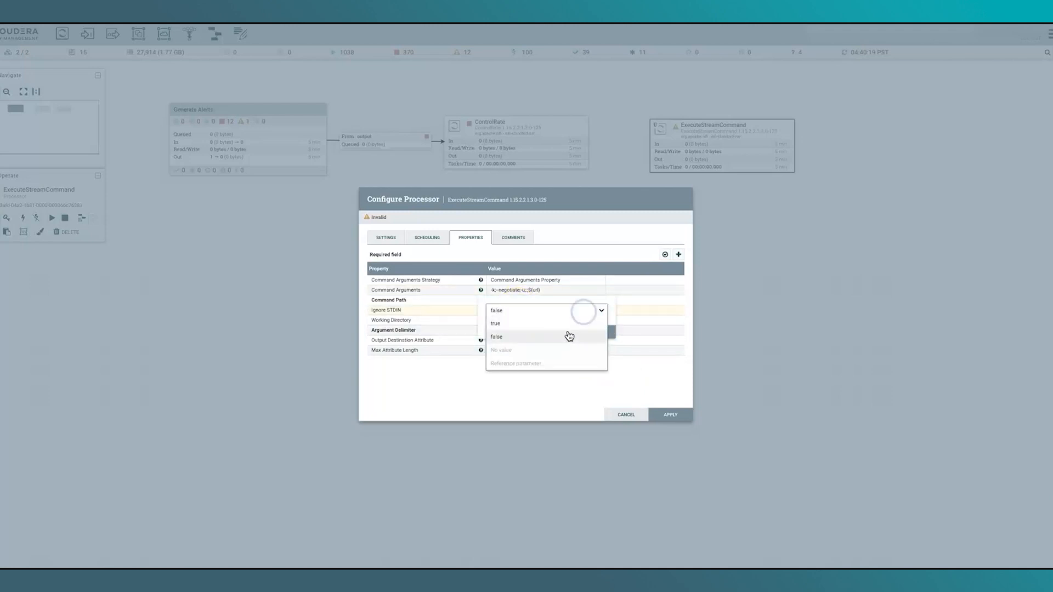
click(569, 336)
click(602, 330)
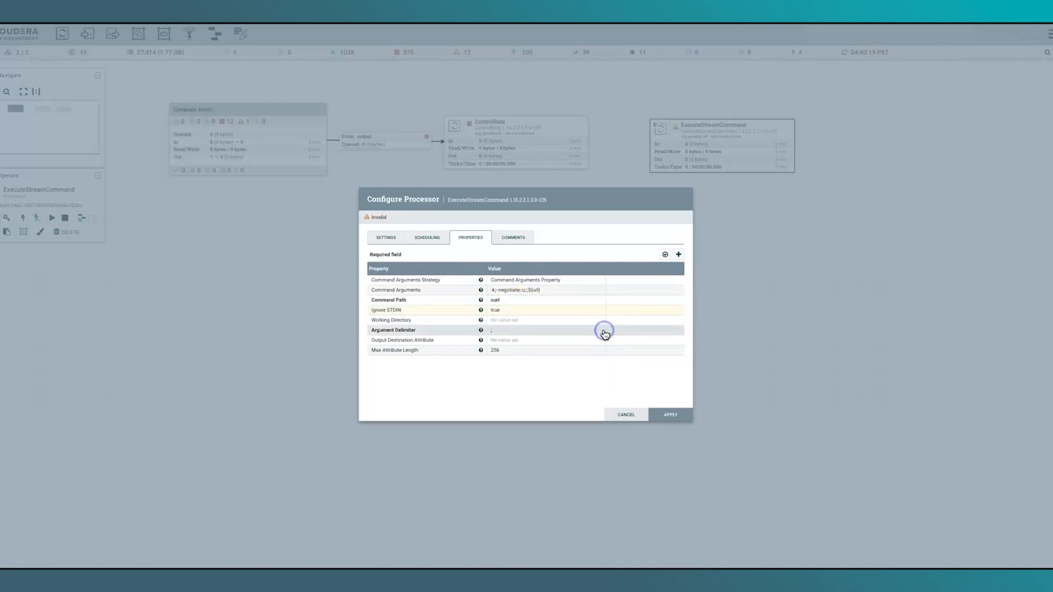
click(670, 415)
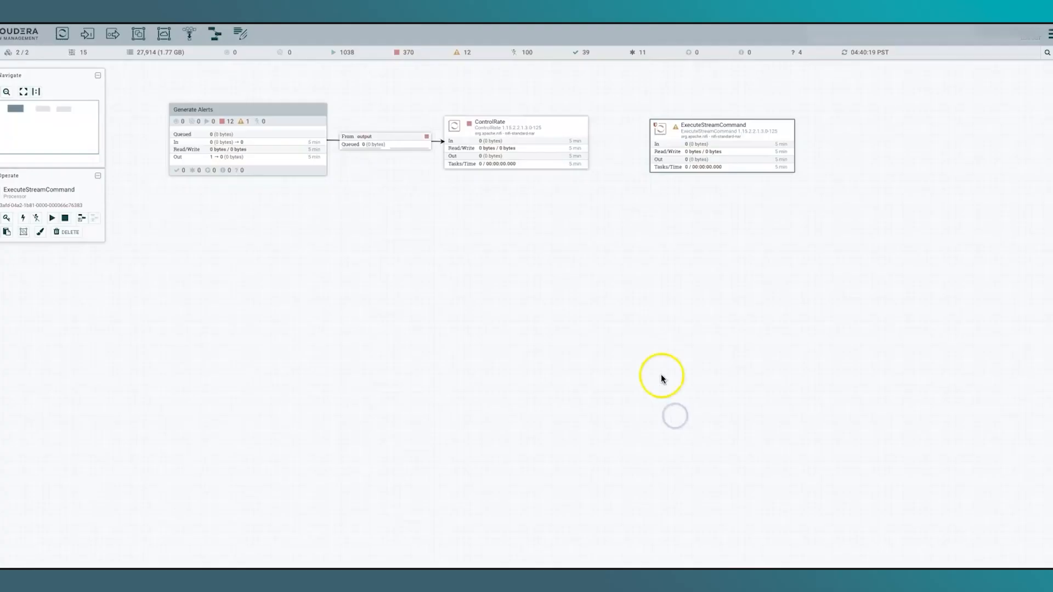
Connect ControlRate to ExecuteStreamCommand for the success relationship and move ExecuteStreamCommand farther from ControlRate
drag(516, 144, 684, 160)
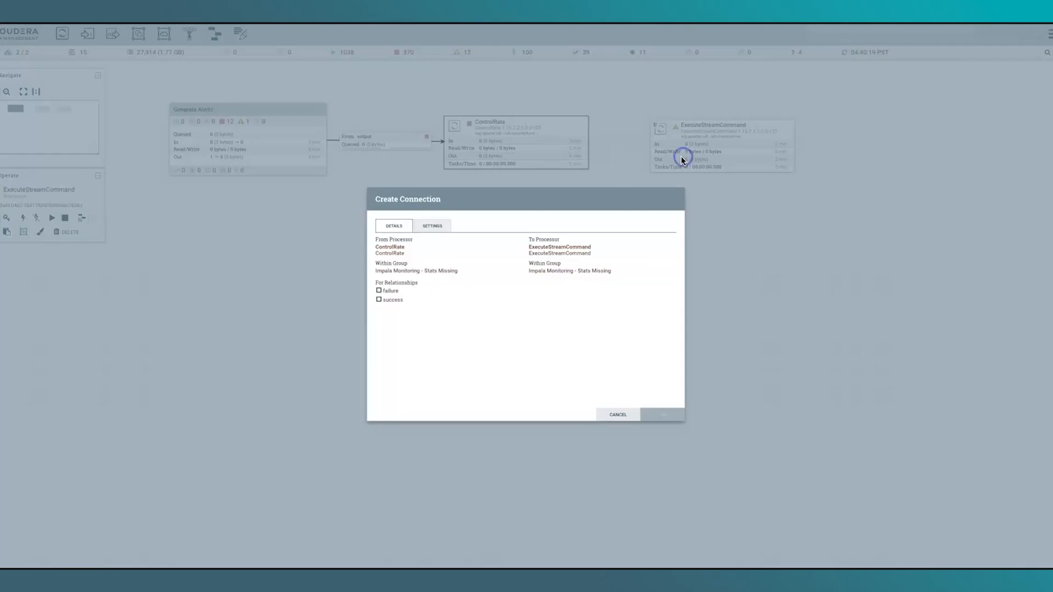
click(391, 299)
click(684, 415)
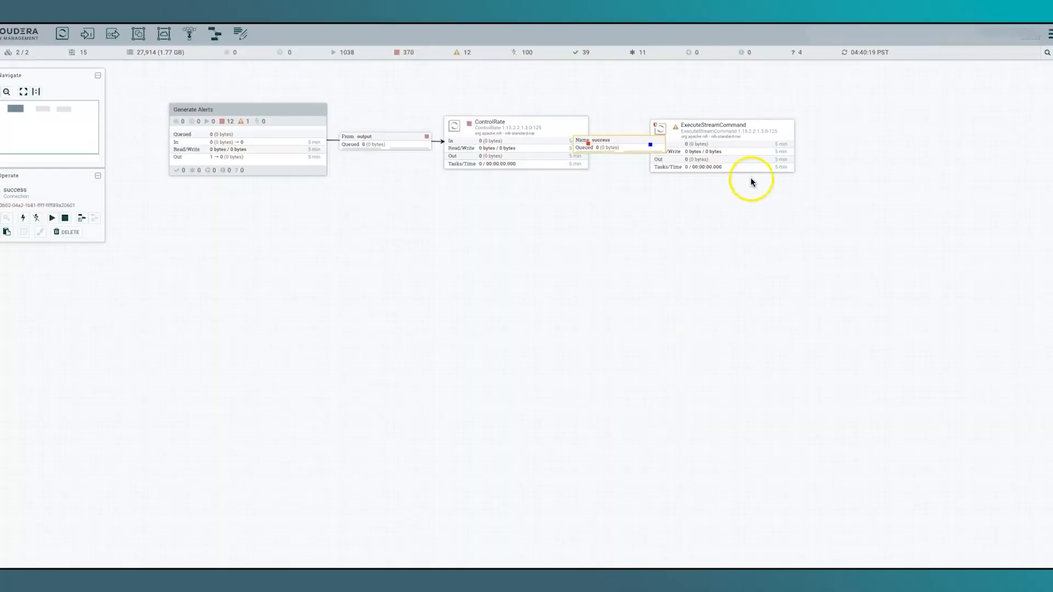
drag(697, 137, 788, 140)
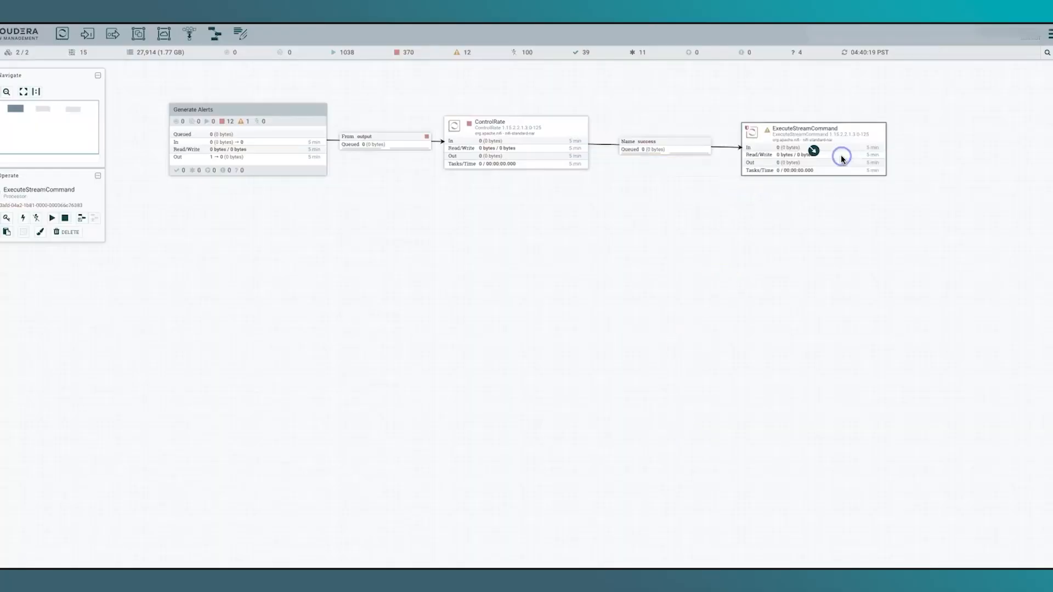
Try to set ExecuteStreamCommand's output stream relationship to terminate automatically in its configuration
mouse_move(768, 133)
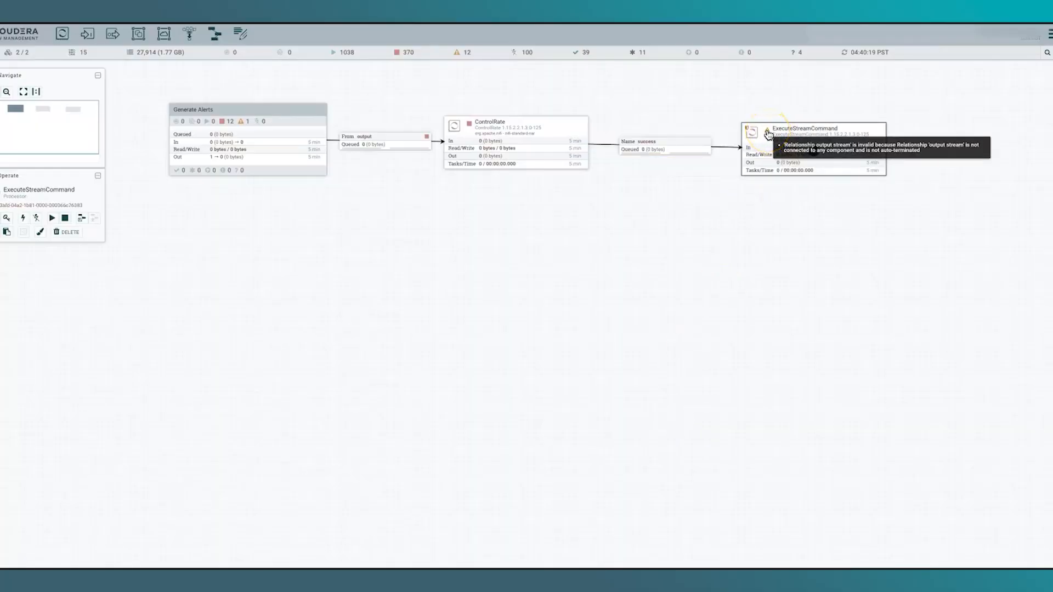
right_click(768, 133)
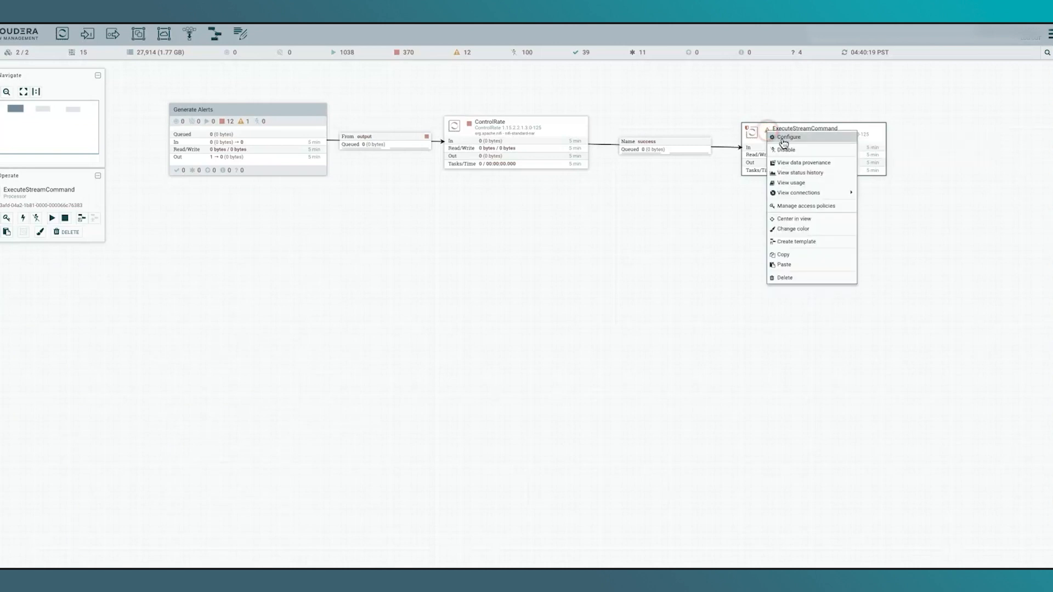
click(779, 140)
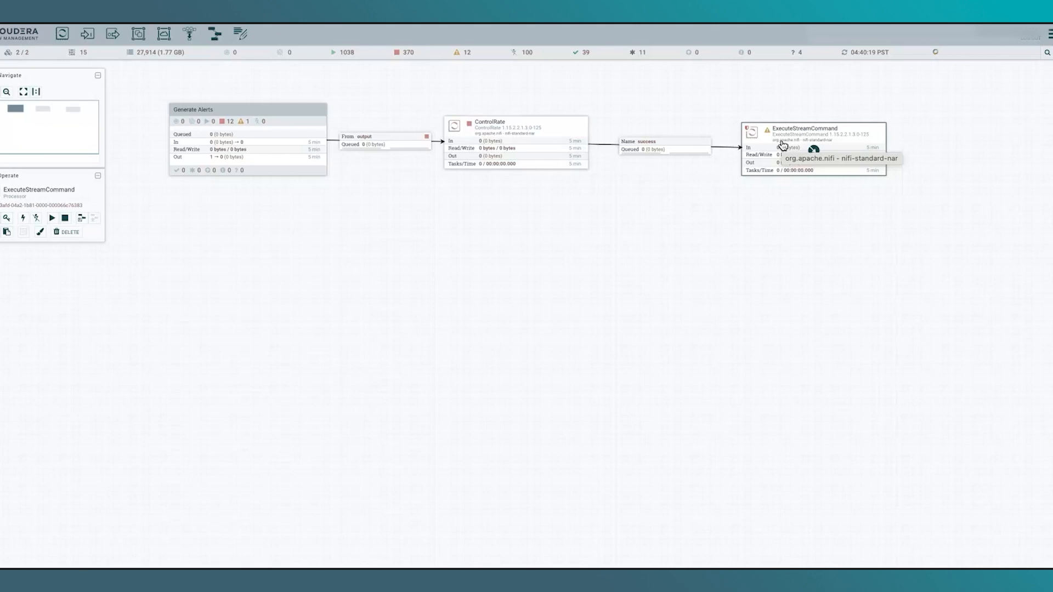
click(769, 131)
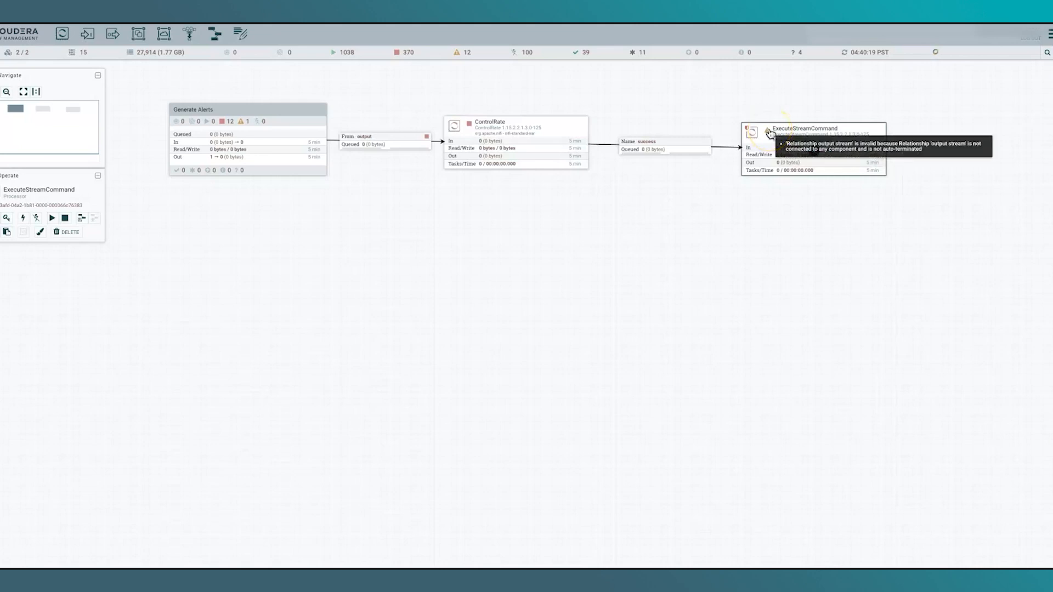
double_click(769, 133)
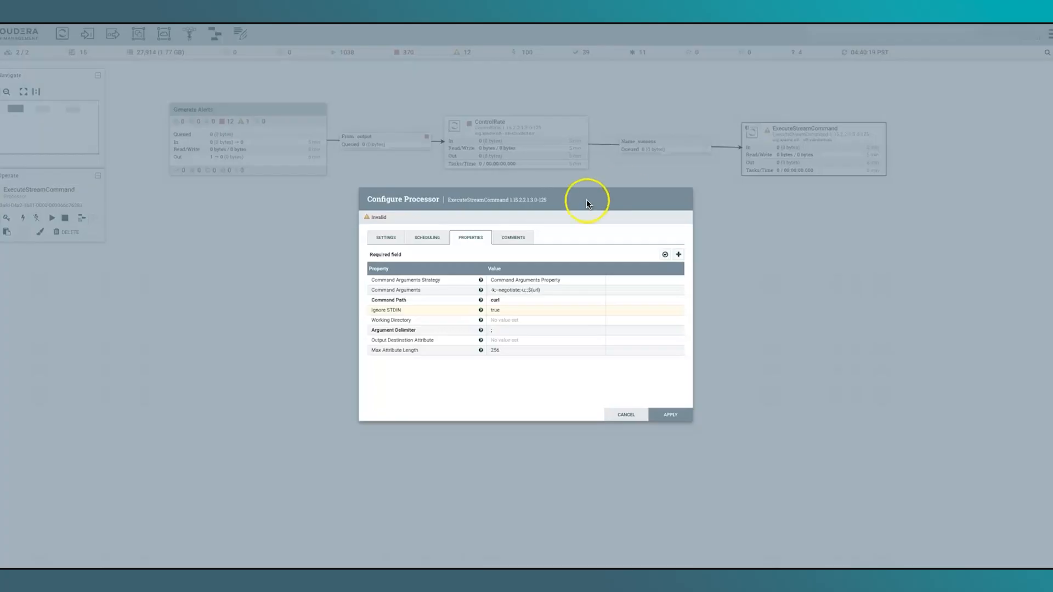
click(384, 240)
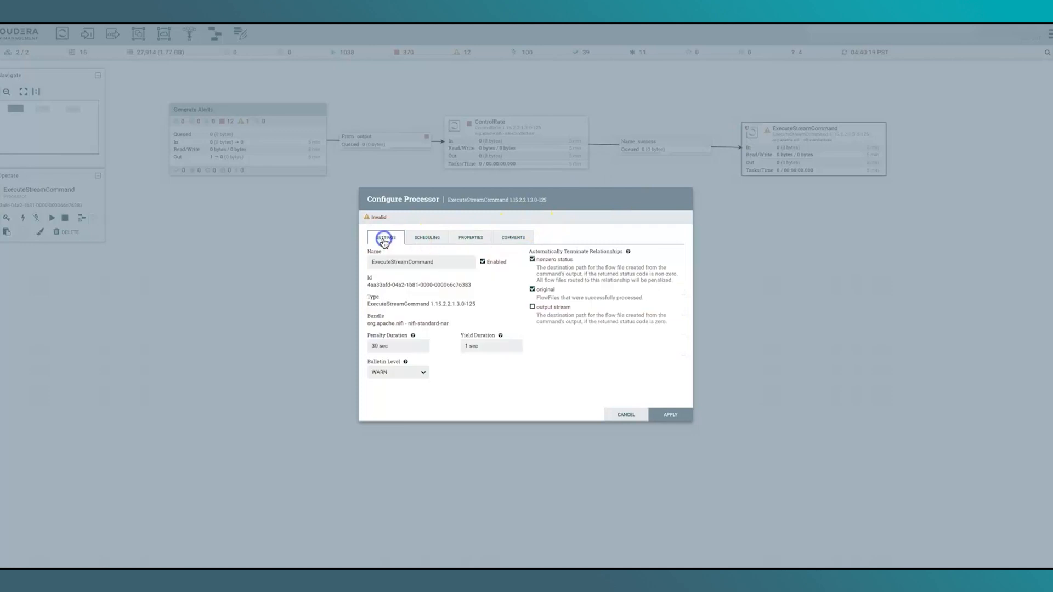
click(532, 307)
click(672, 415)
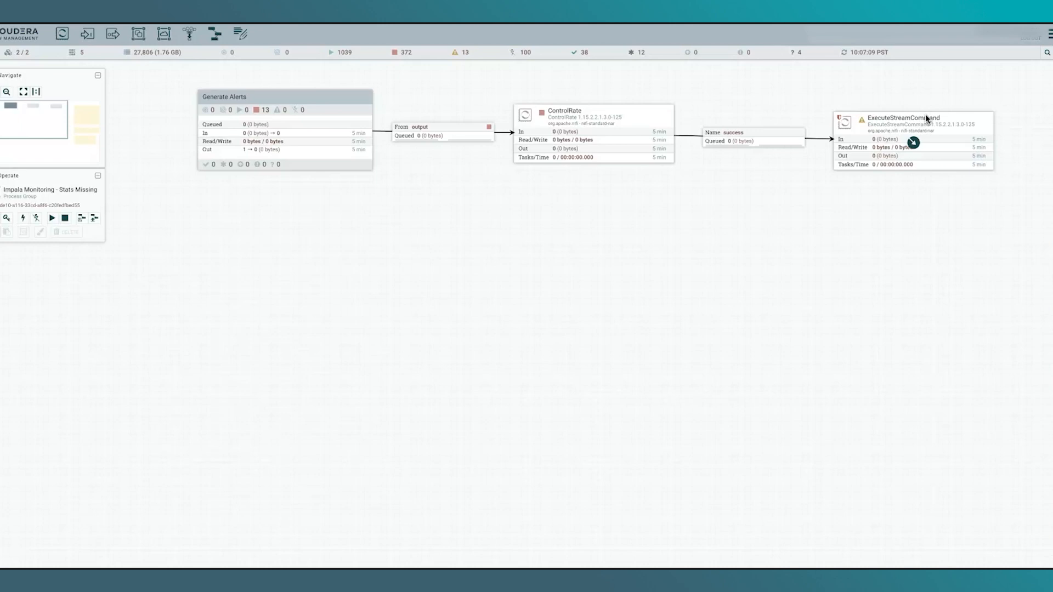
Add a SplitJson processor to the canvas and place it directly below ExecuteStreamCommand
drag(1016, 237, 699, 221)
drag(826, 236, 673, 223)
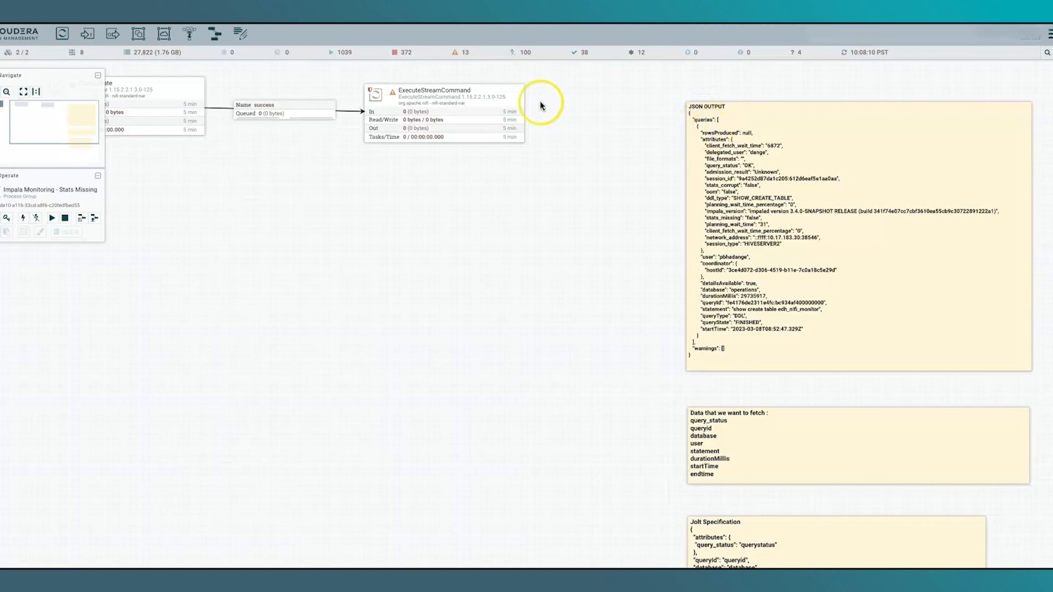
drag(62, 34, 430, 228)
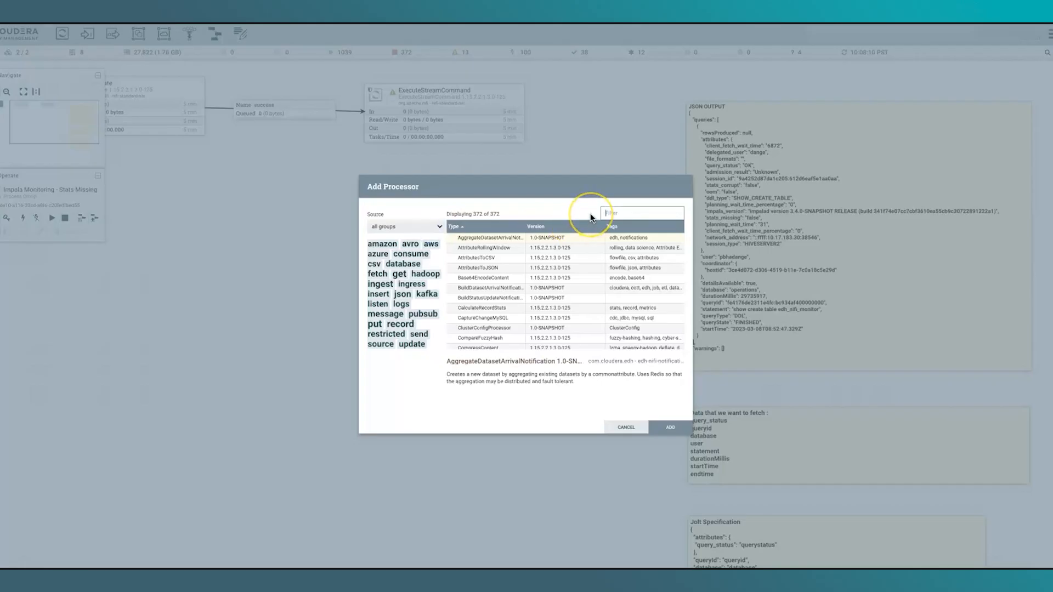
text(Split)
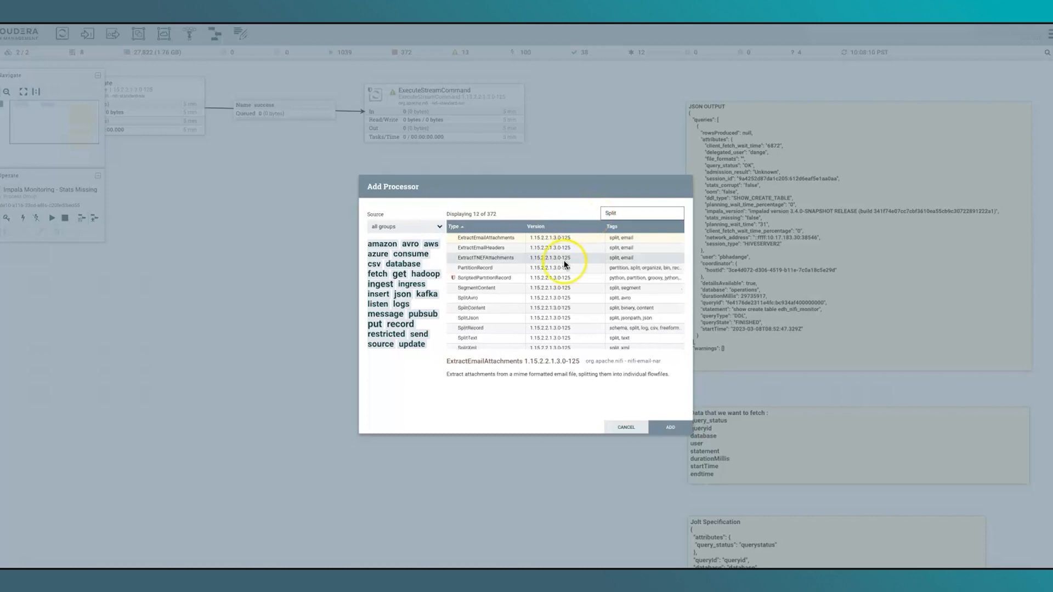
click(470, 319)
click(664, 427)
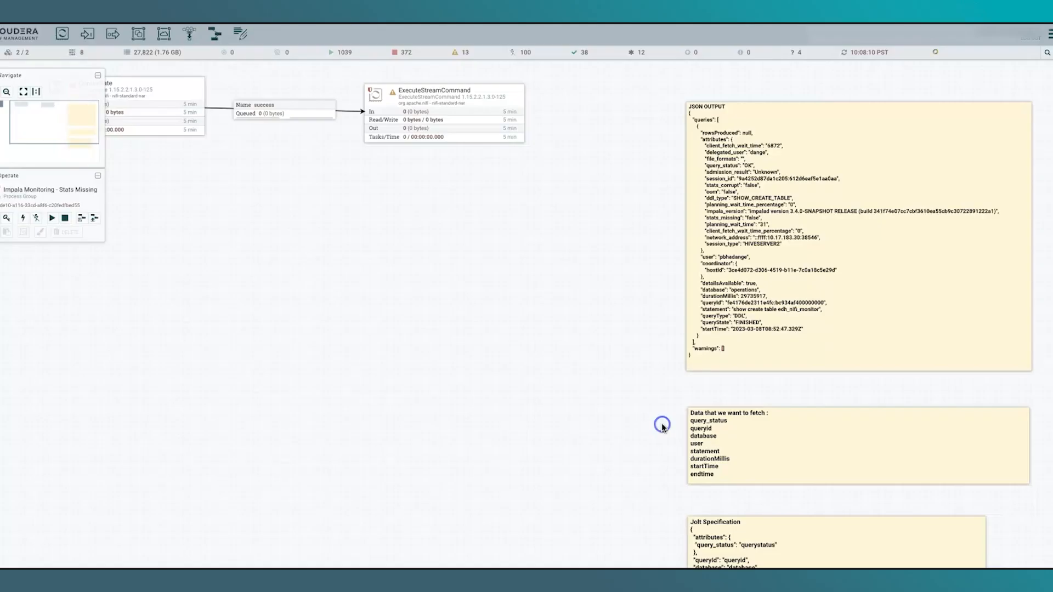
drag(546, 275, 482, 263)
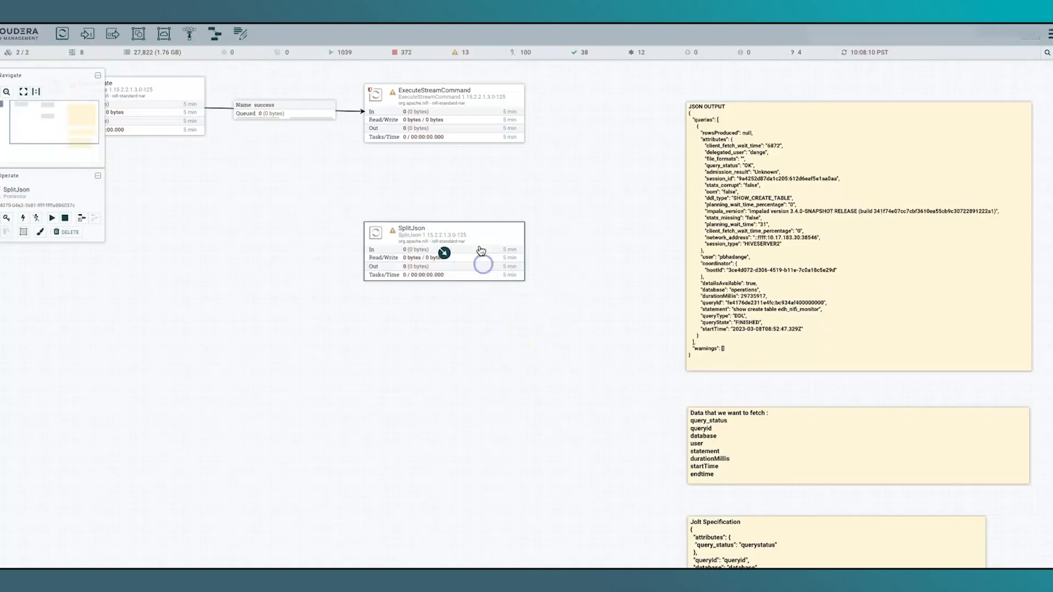
Open SplitJson's configuration and set its JsonPath Expression to $.queries
right_click(479, 243)
click(496, 249)
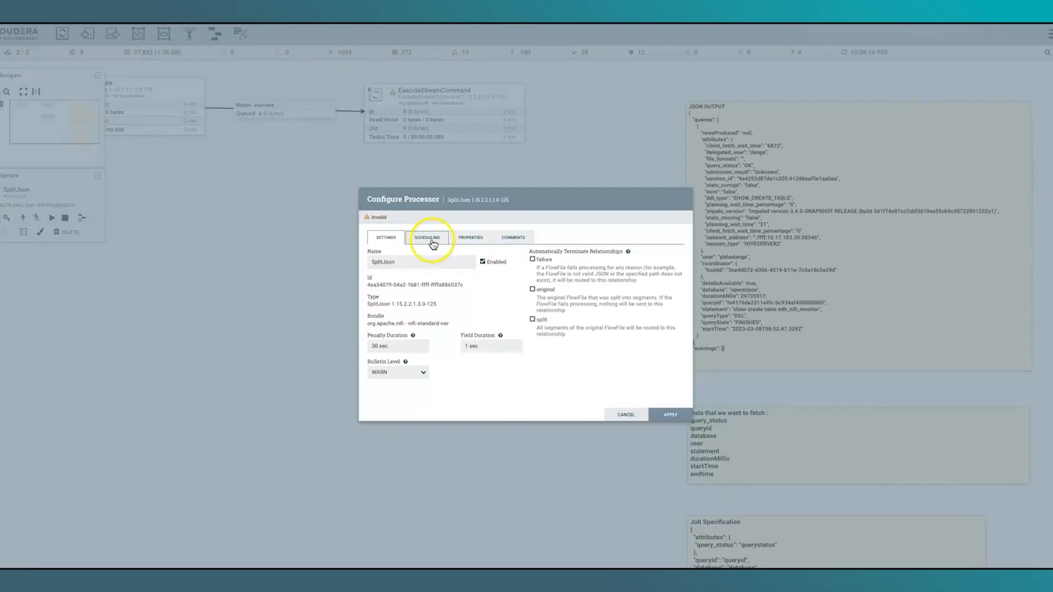
click(471, 238)
click(518, 281)
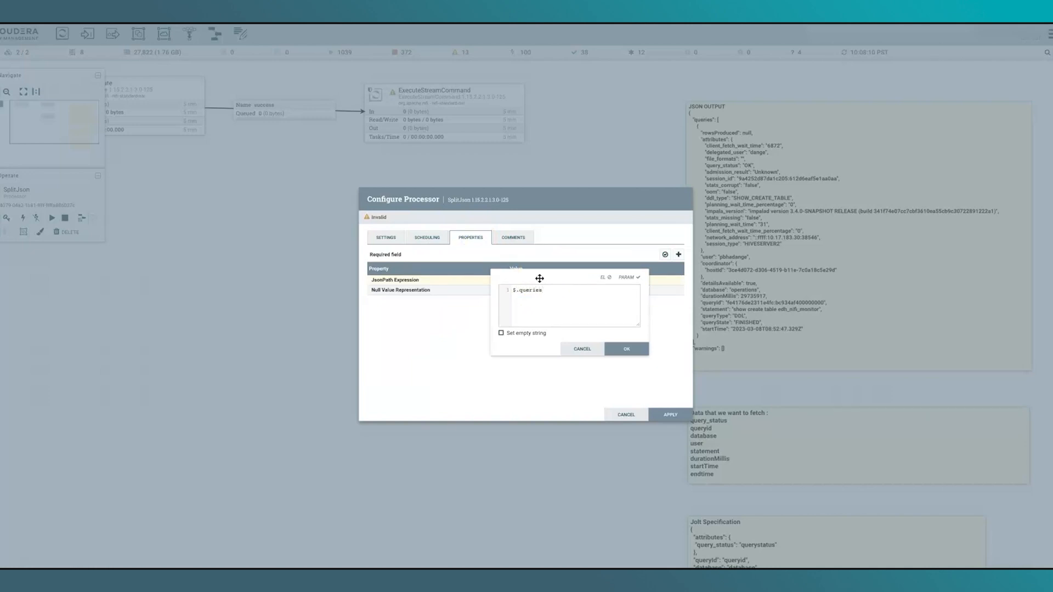
click(517, 301)
click(629, 347)
Set SplitJson's failure and split relationships to terminate automatically and apply the processor configuration
click(392, 243)
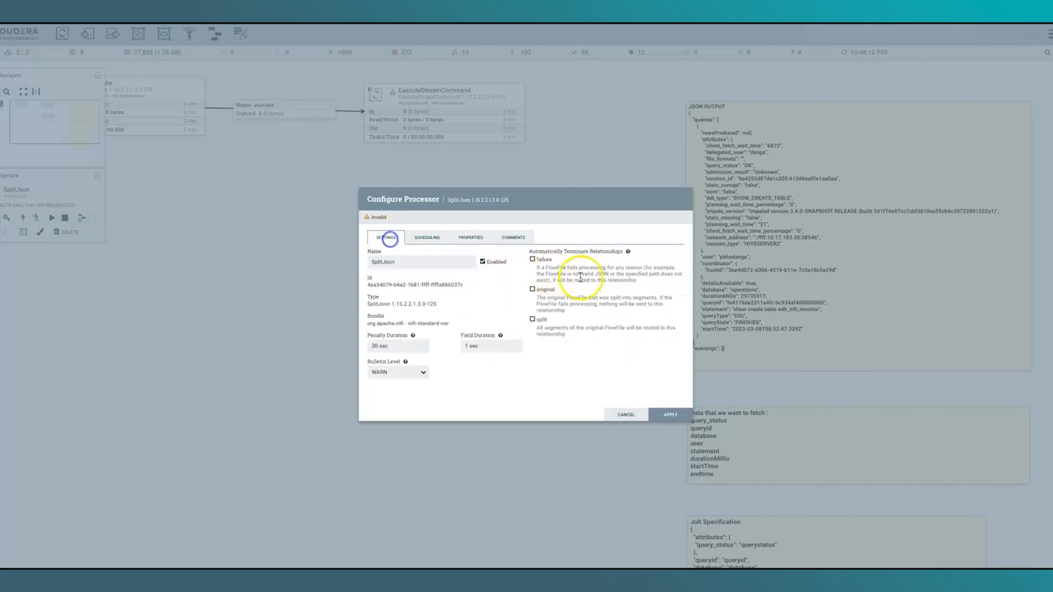
click(532, 260)
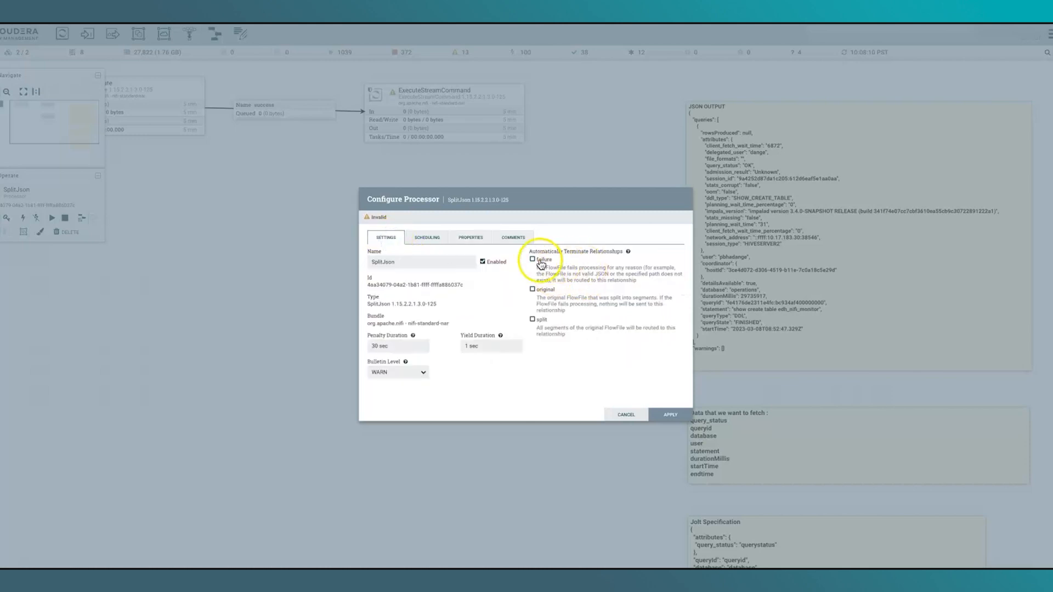
click(532, 320)
click(671, 414)
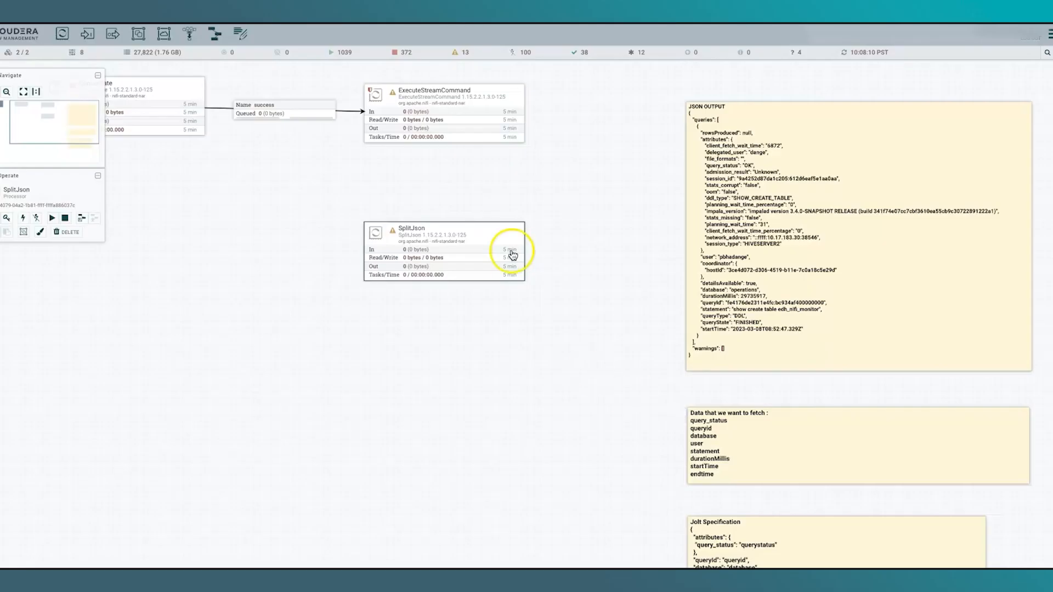
Connect ExecuteStreamCommand to SplitJson for the output stream relationship
drag(440, 110, 438, 233)
click(395, 309)
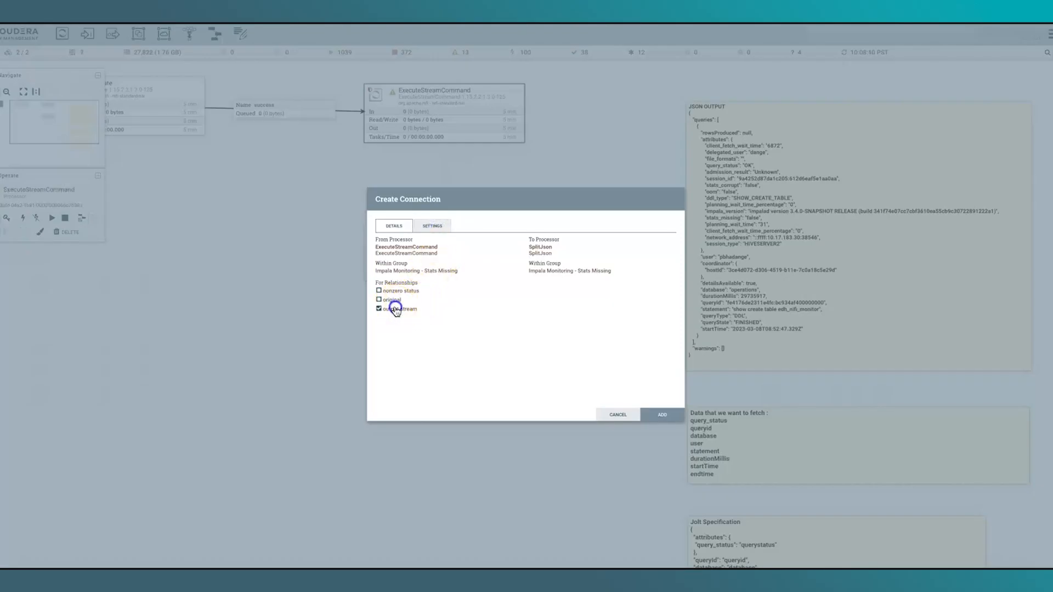
click(665, 415)
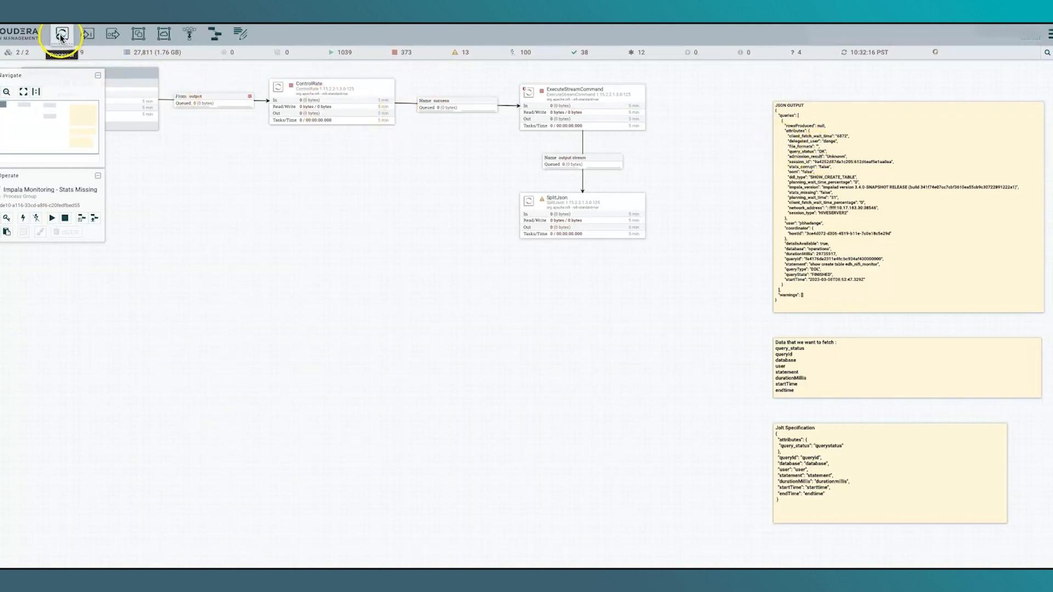
Add a JoltTransformJSON processor to the canvas and place it directly below SplitJson
drag(62, 36, 547, 340)
text(Jo)
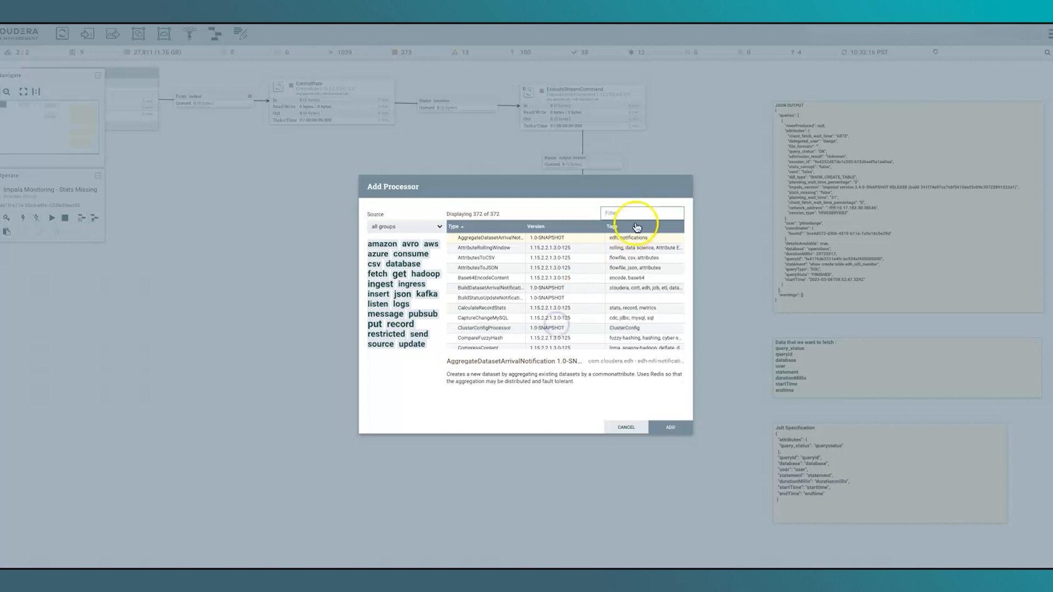
text(t)
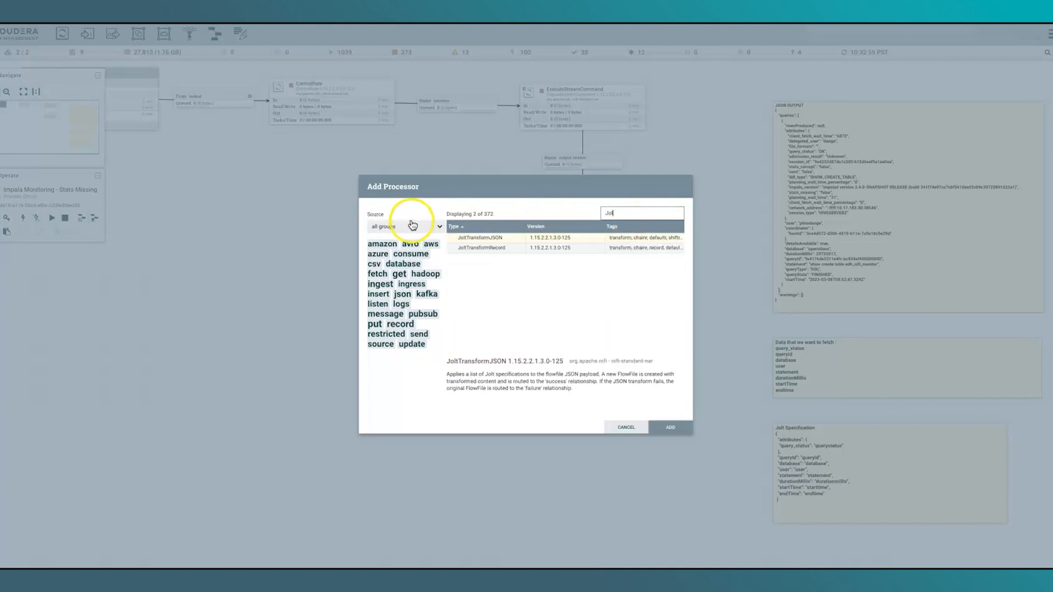
click(672, 429)
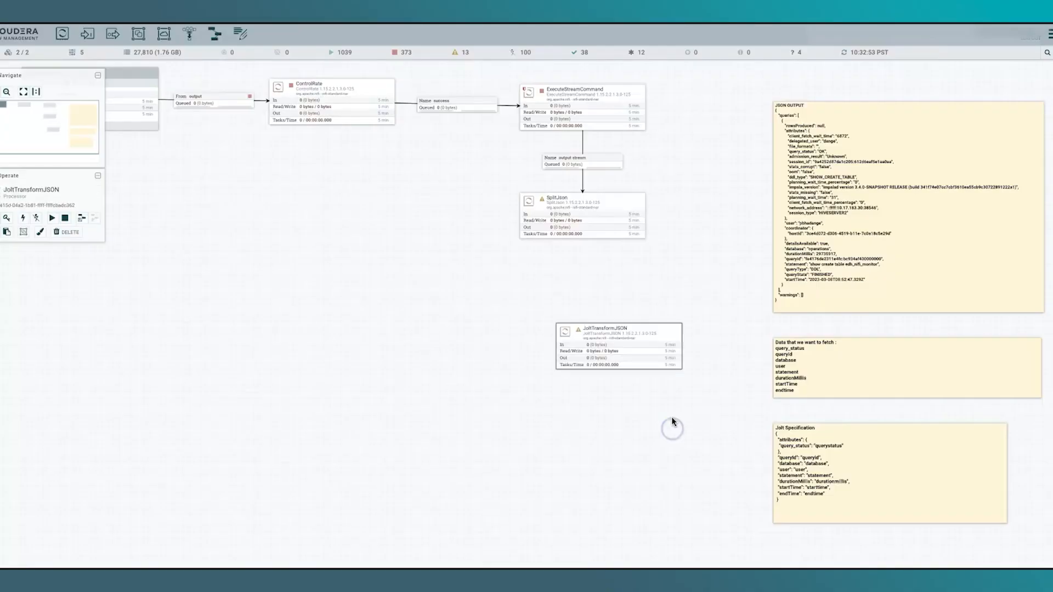
drag(666, 361, 628, 330)
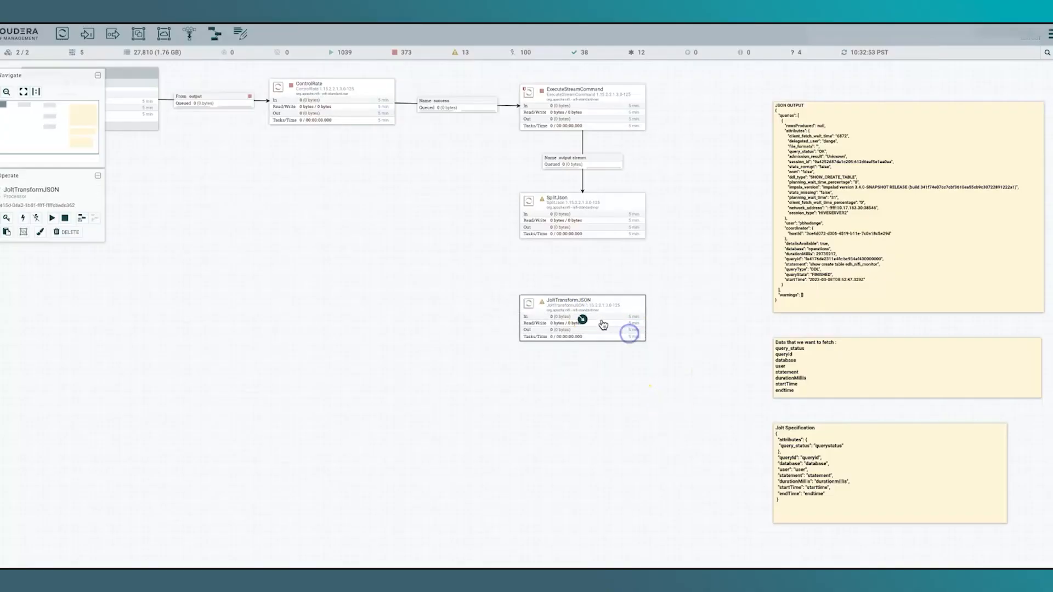
Open JoltTransformJSON's configuration and set its failure and success relationships to terminate automatically
right_click(605, 315)
click(616, 327)
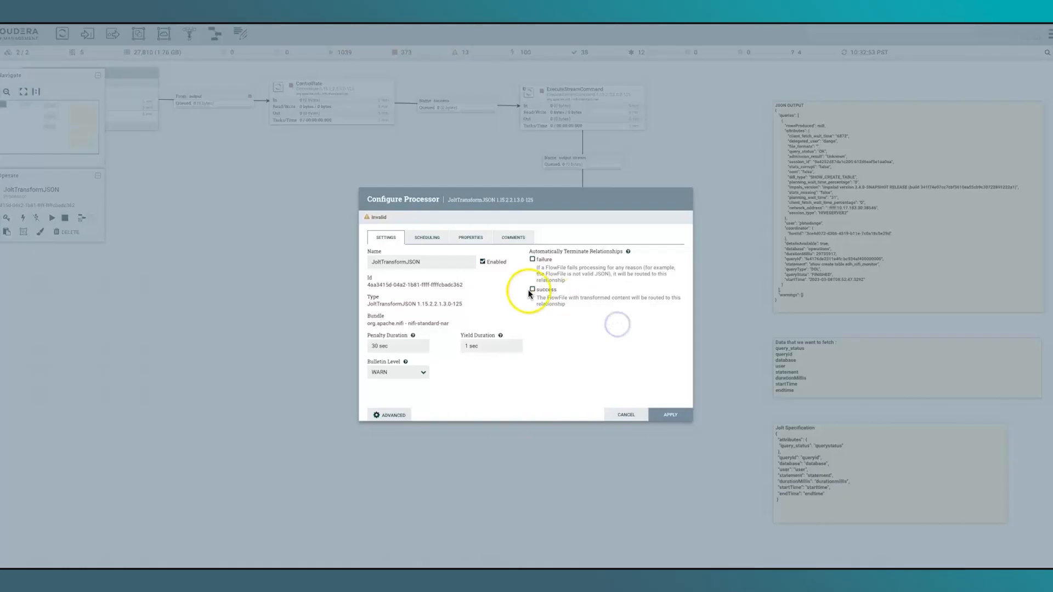
click(540, 259)
click(545, 290)
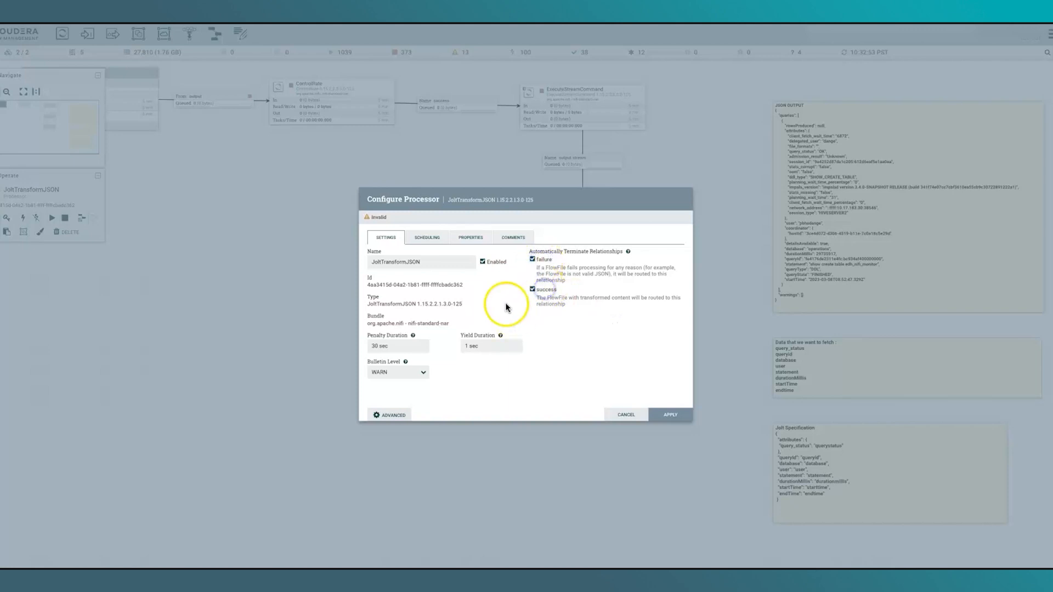
Set the Jolt Transformation DSL property of JoltTransformJSON to Shift
click(473, 237)
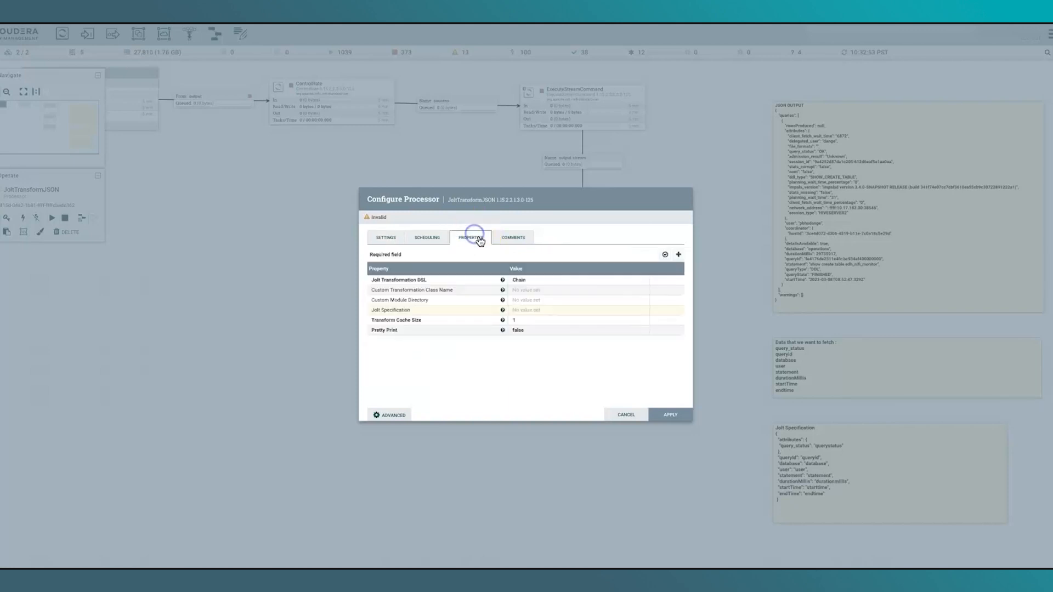
click(542, 284)
click(544, 284)
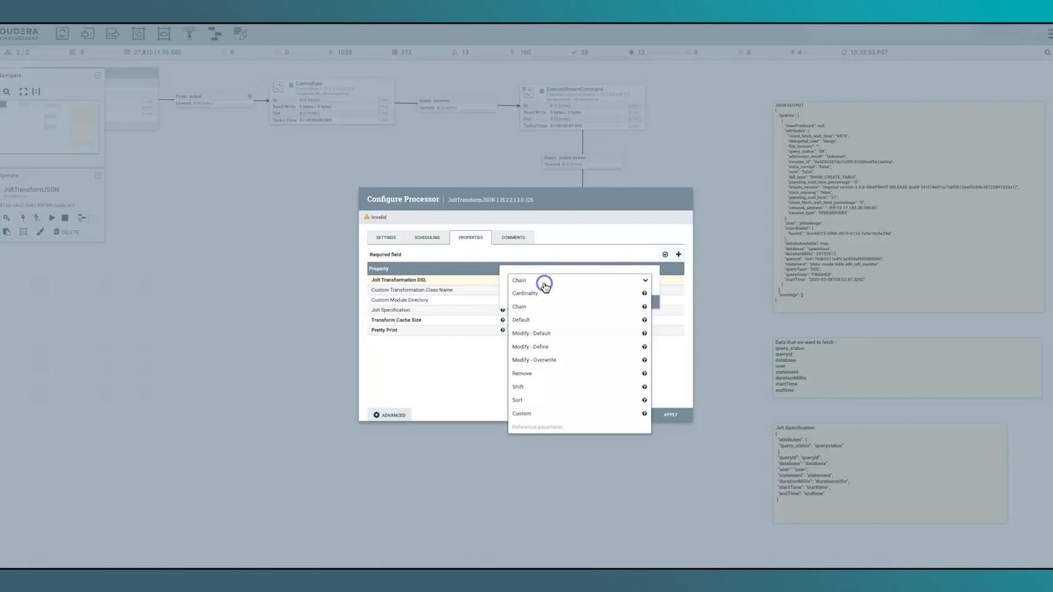
click(545, 389)
click(629, 305)
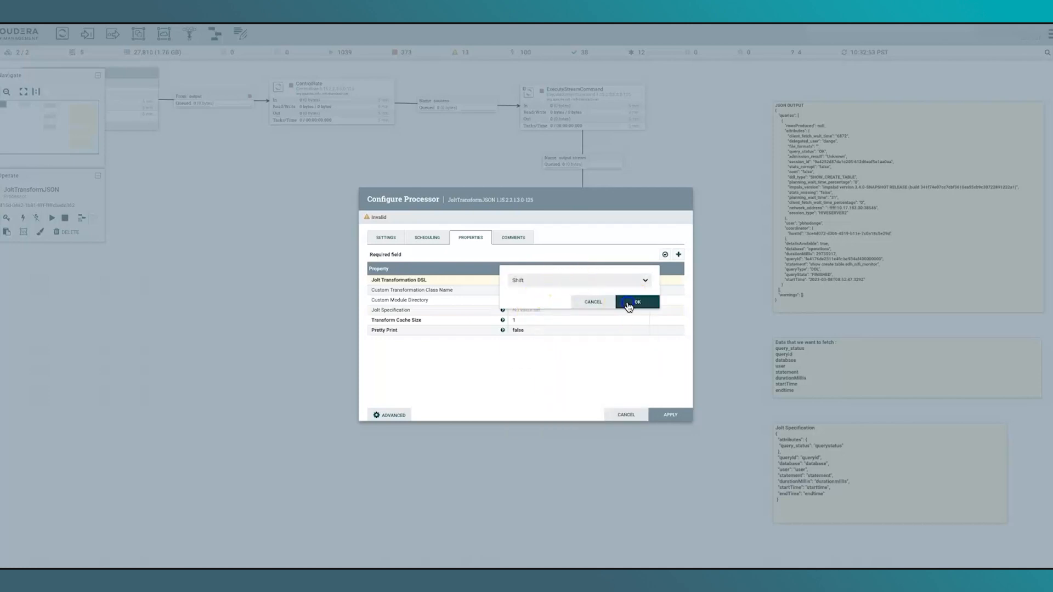
Paste the copied note text that maps query_status to querystatus into the Jolt Specification property and apply the configuration
click(558, 310)
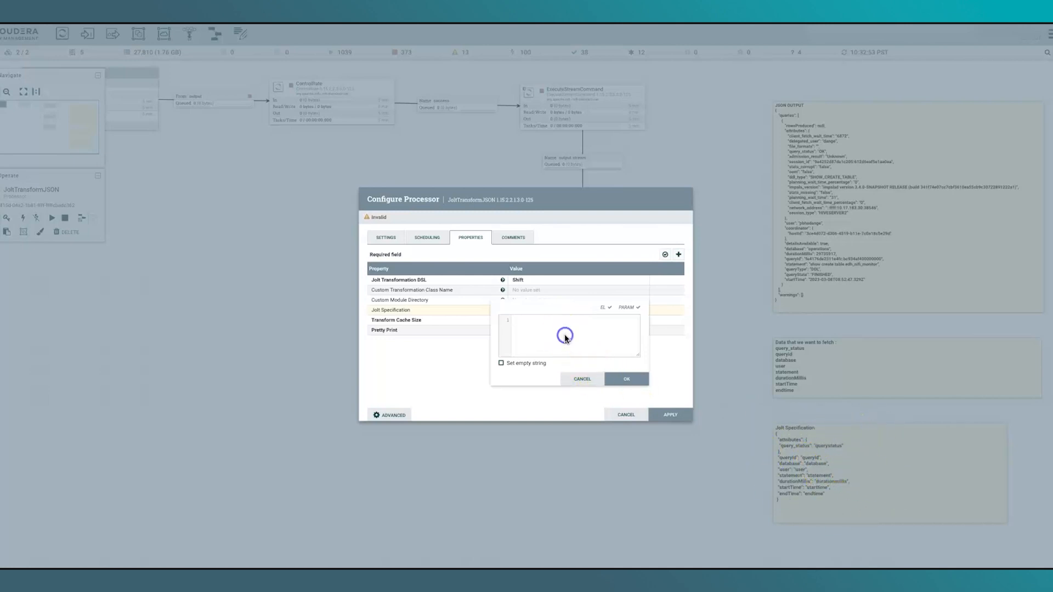
key(ctrl+v)
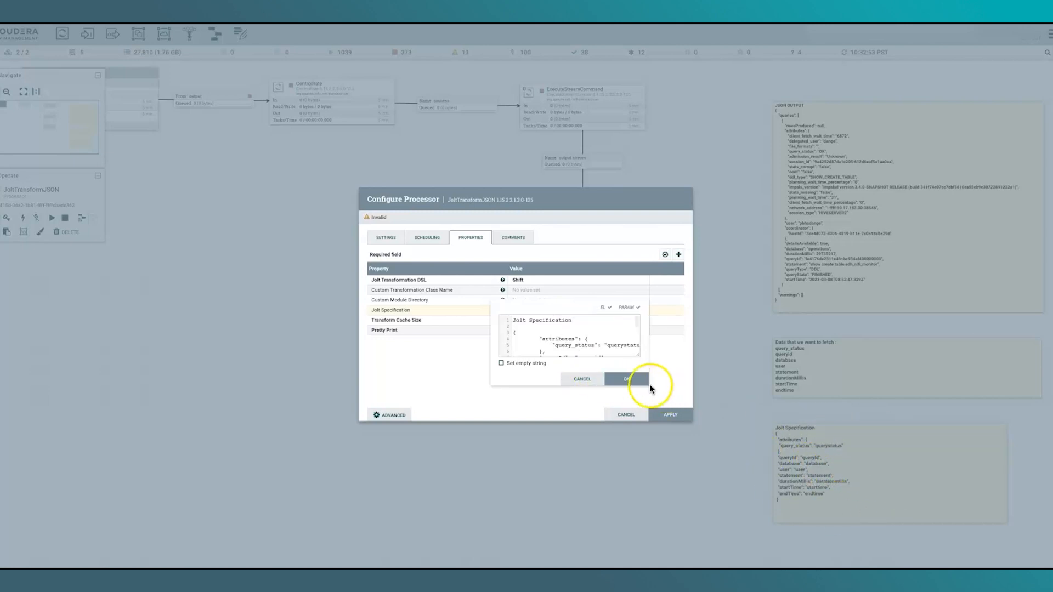
click(649, 384)
click(686, 418)
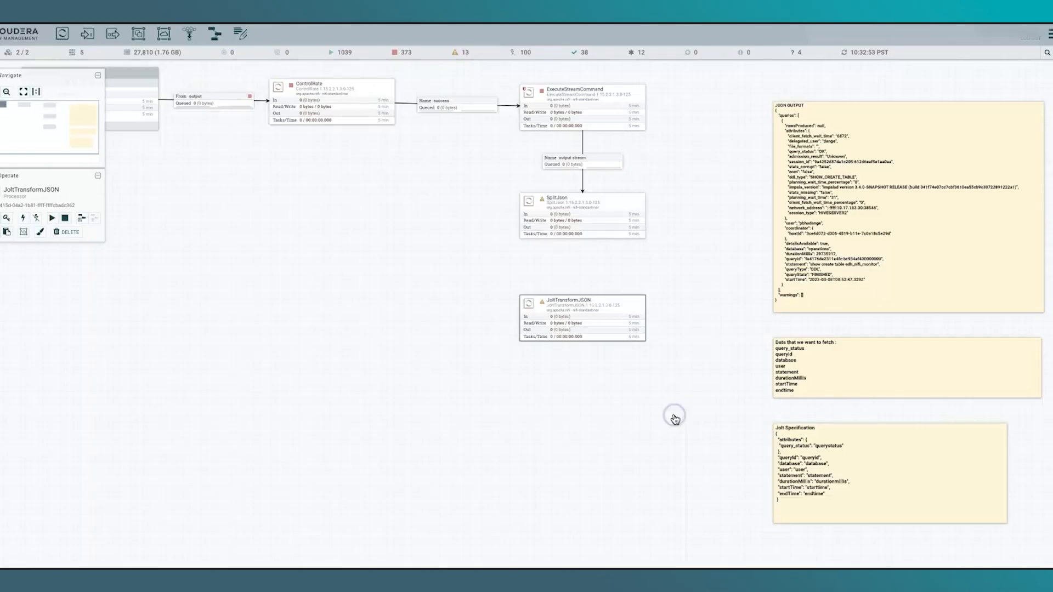
Connect SplitJson to JoltTransformJSON for the split relationship
drag(572, 213, 576, 291)
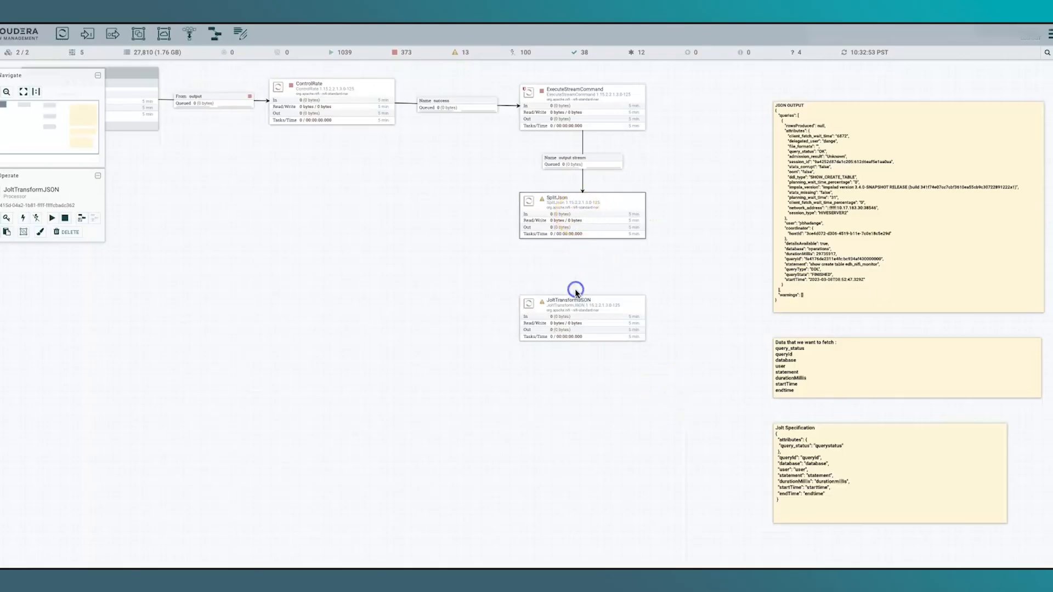
drag(583, 216, 592, 311)
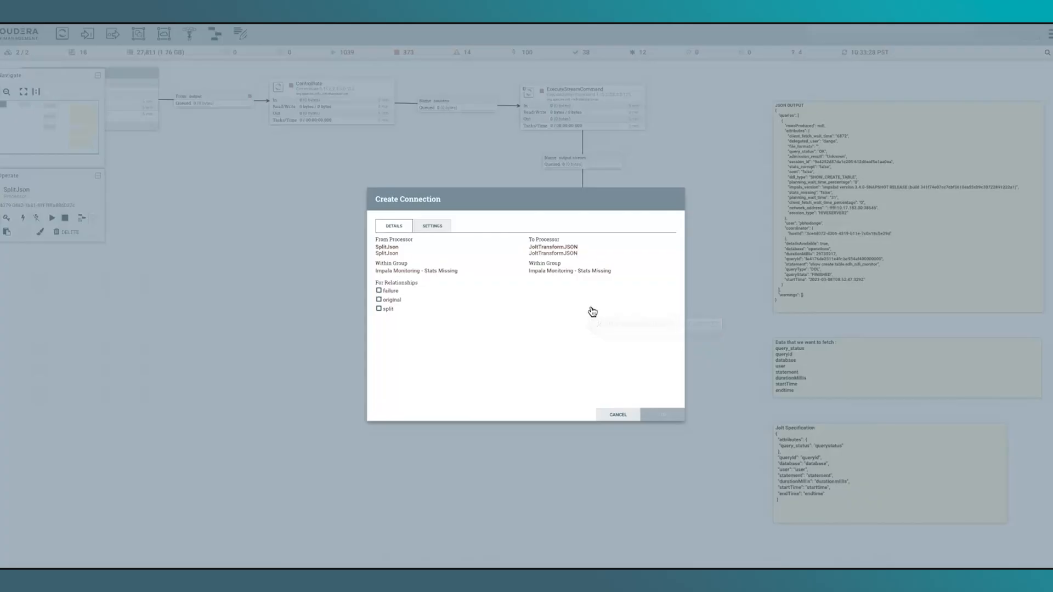
click(391, 310)
click(656, 414)
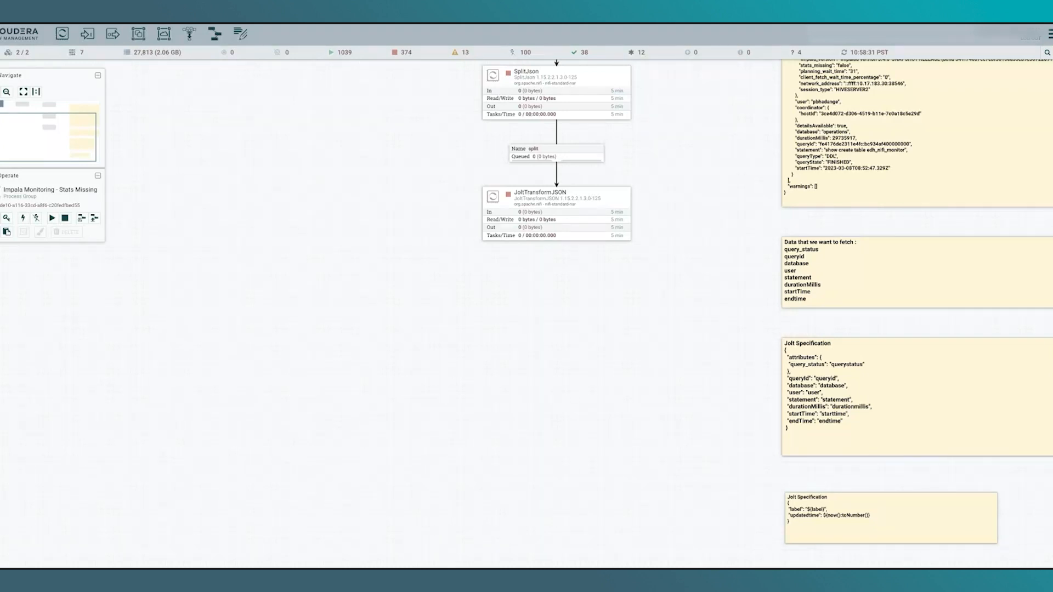
Add a second JoltTransformJSON processor and place it below the first JoltTransformJSON
drag(62, 34, 519, 322)
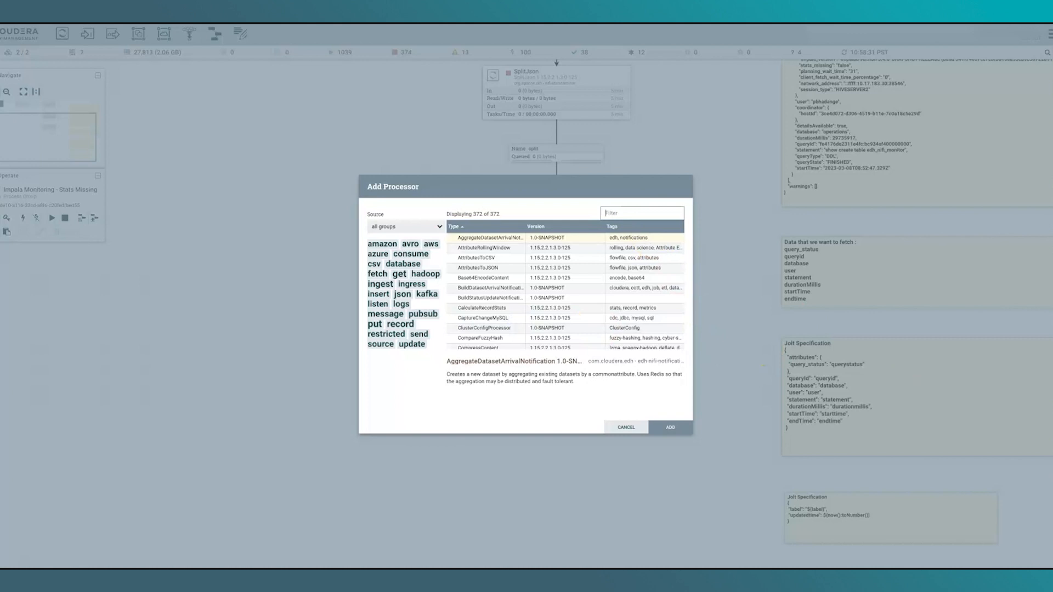
text(jolt)
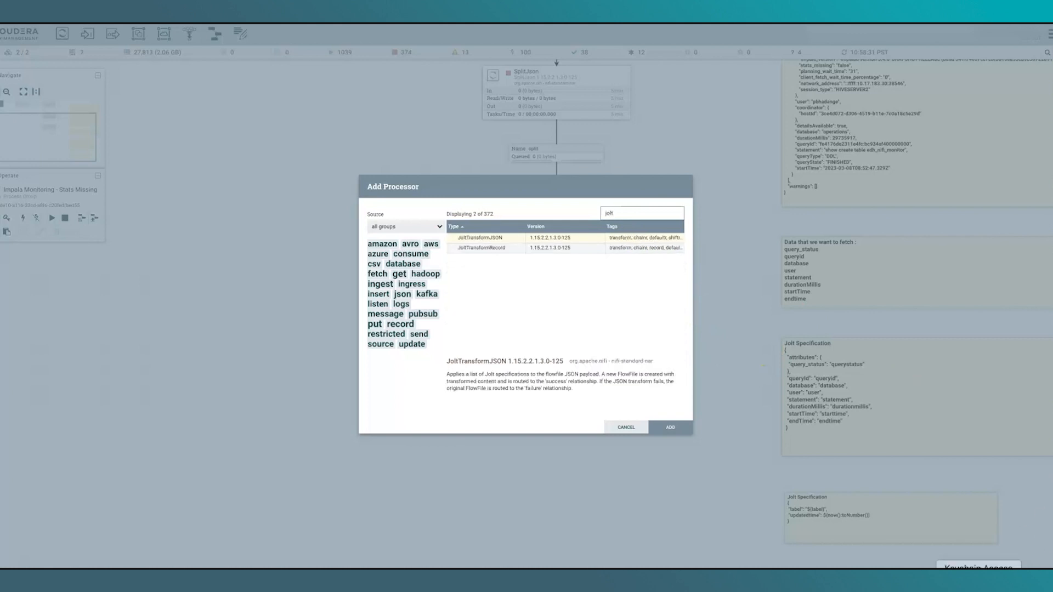
click(672, 427)
drag(644, 343, 610, 322)
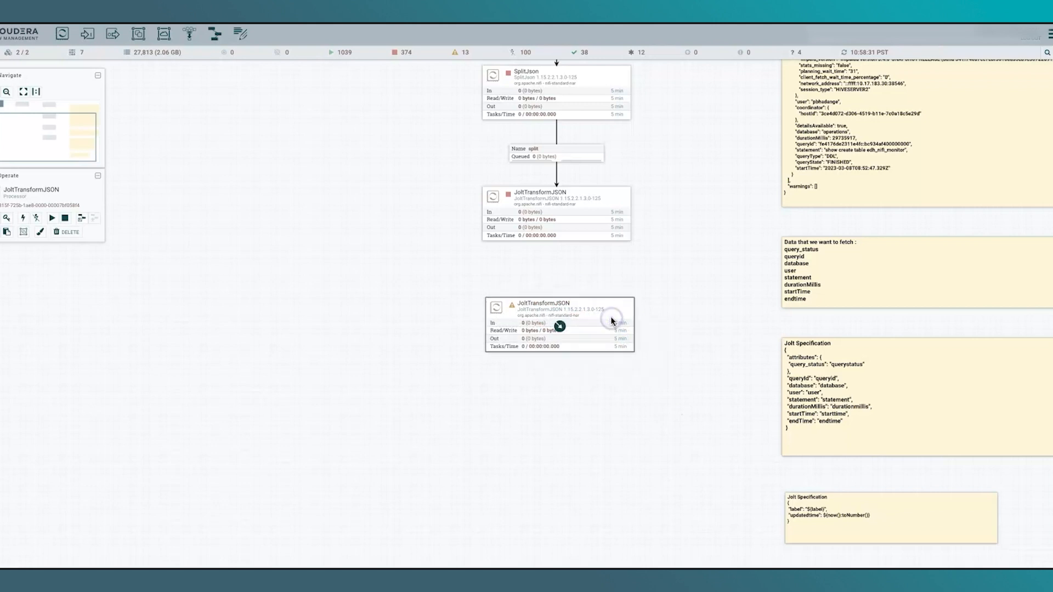
Open the second JoltTransformJSON's configuration and set its Jolt Transformation DSL to Default
right_click(601, 321)
click(608, 318)
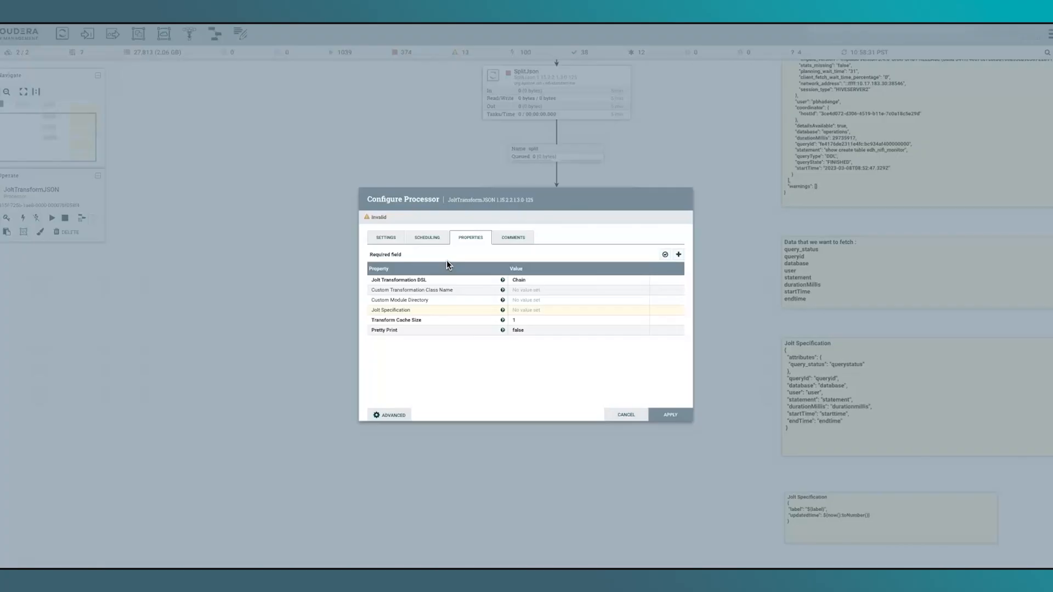
click(525, 282)
click(523, 279)
click(525, 320)
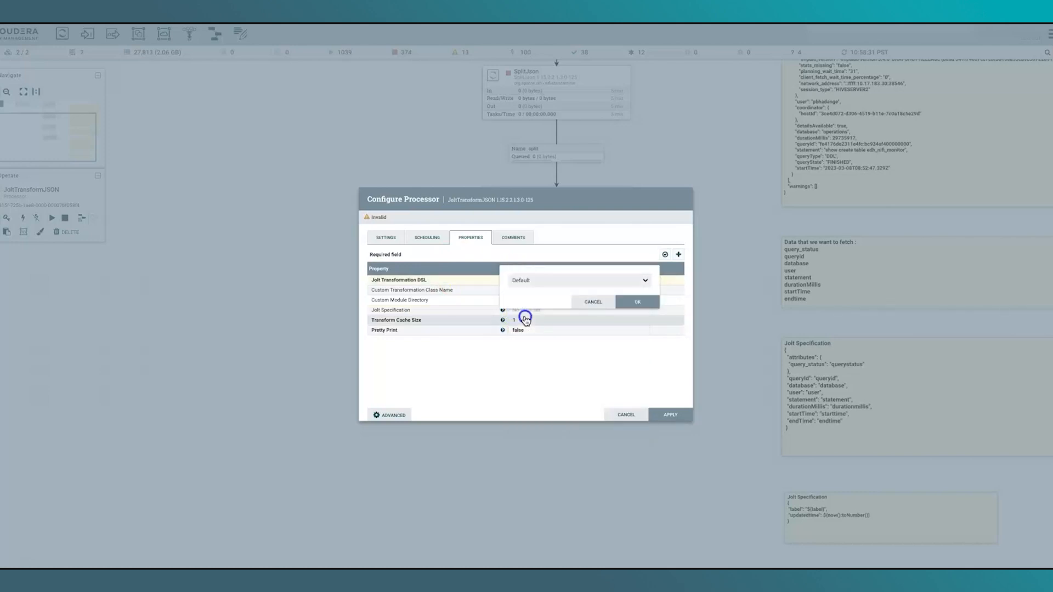
click(653, 302)
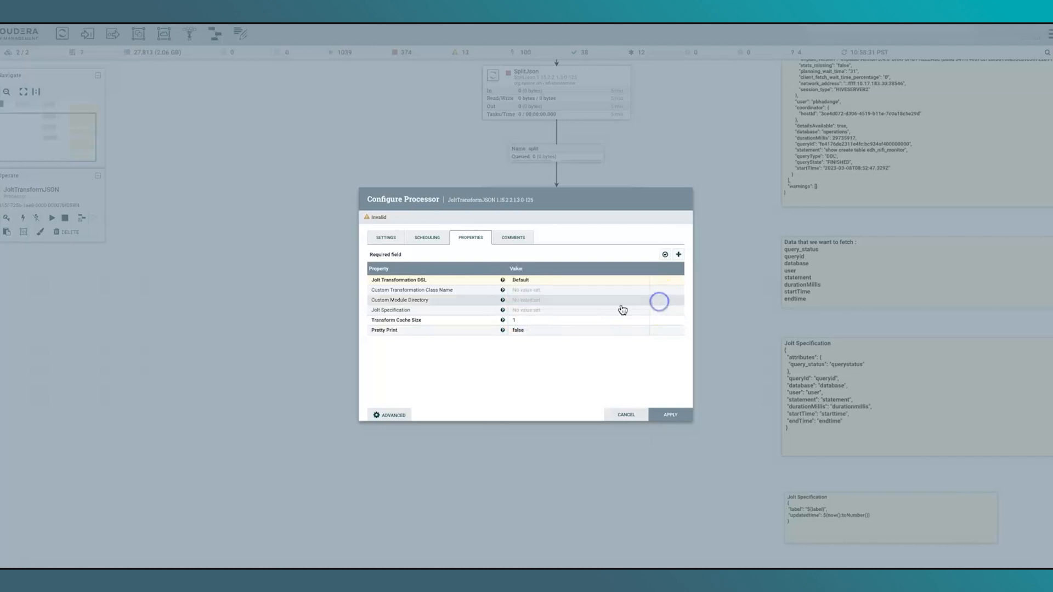
Set the Jolt Specification to JSON with "label": "${label}" and "updatedtime": ${now():toNumber()}, removing the pasted Jolt Specification heading
click(578, 312)
text(Jolt Specification  {   "label": "${label}",   "updatedtime": ${now():toNumber()} })
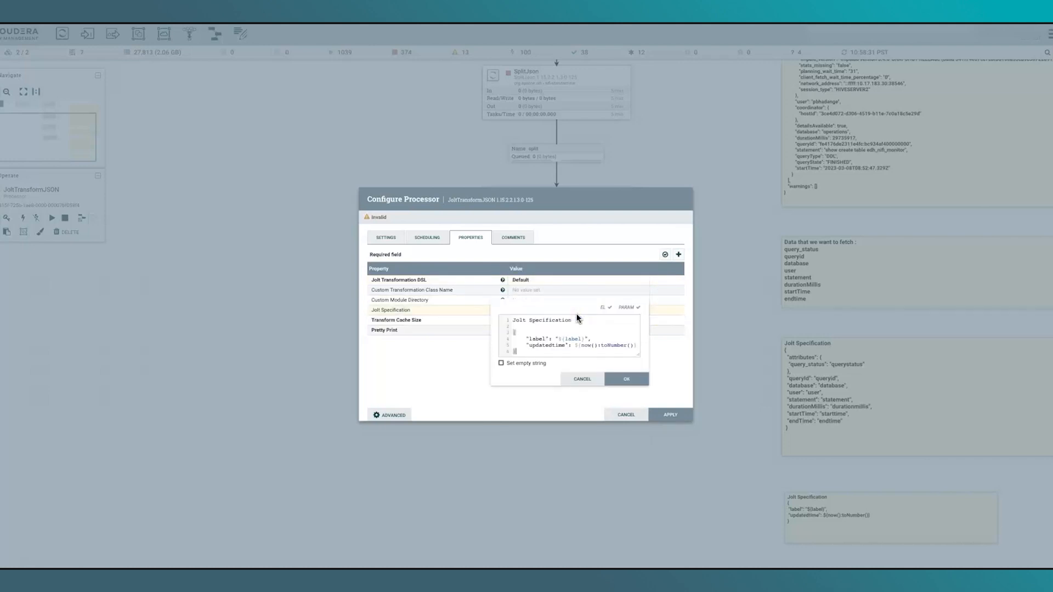
drag(580, 322, 506, 313)
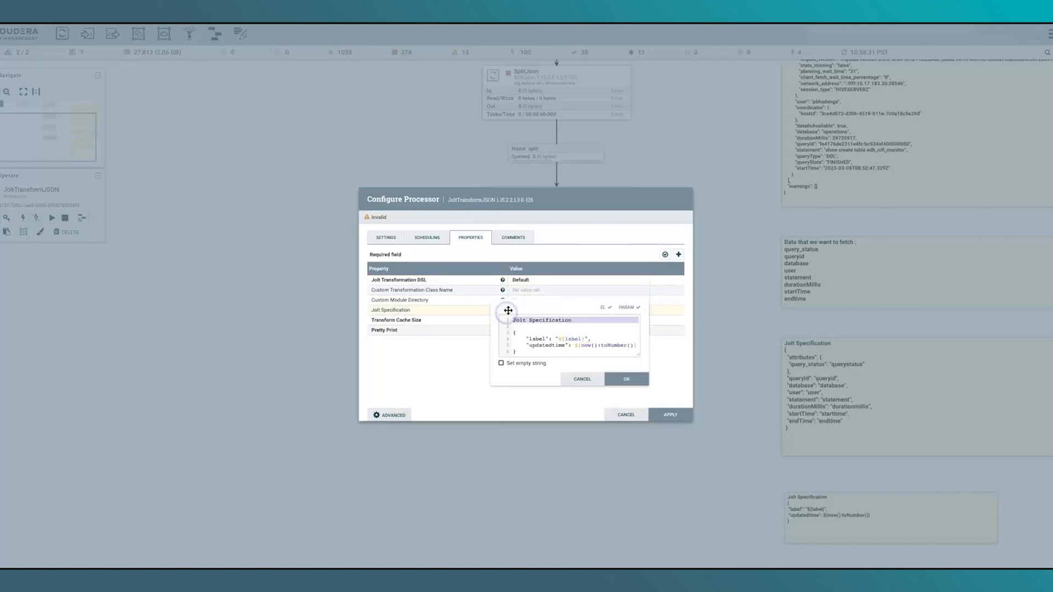
key(BackSpace)
key(BackSpace)
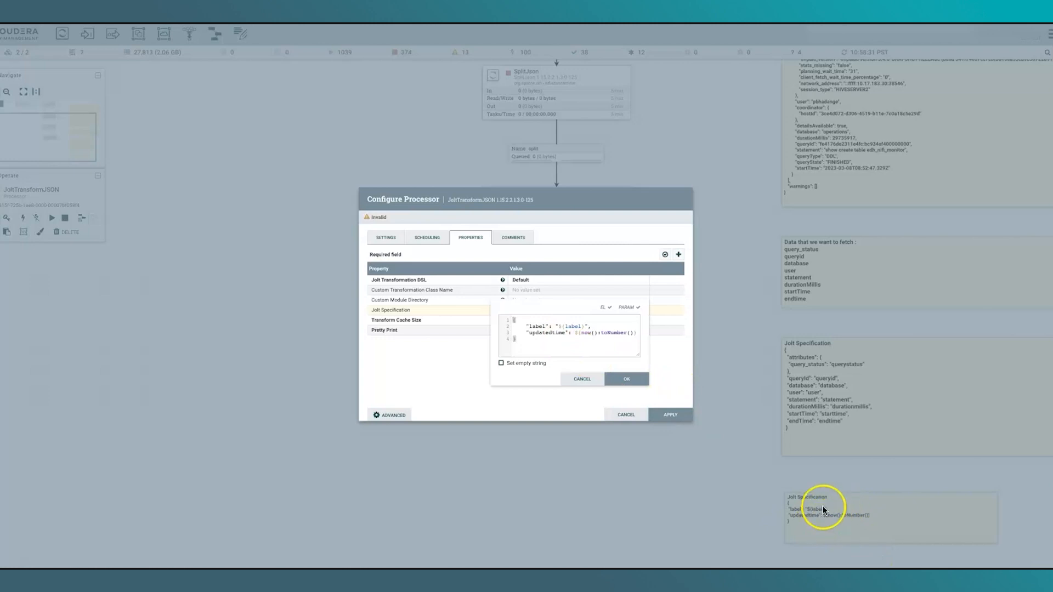
click(623, 378)
Set the second JoltTransformJSON's failure and success relationships to terminate automatically and apply its configuration
click(381, 237)
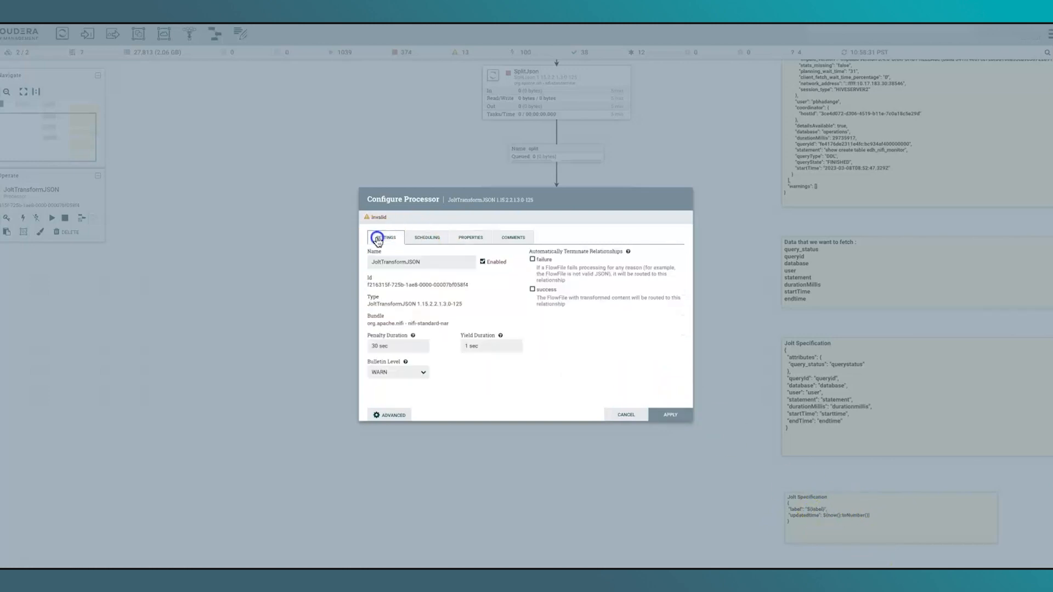
click(532, 259)
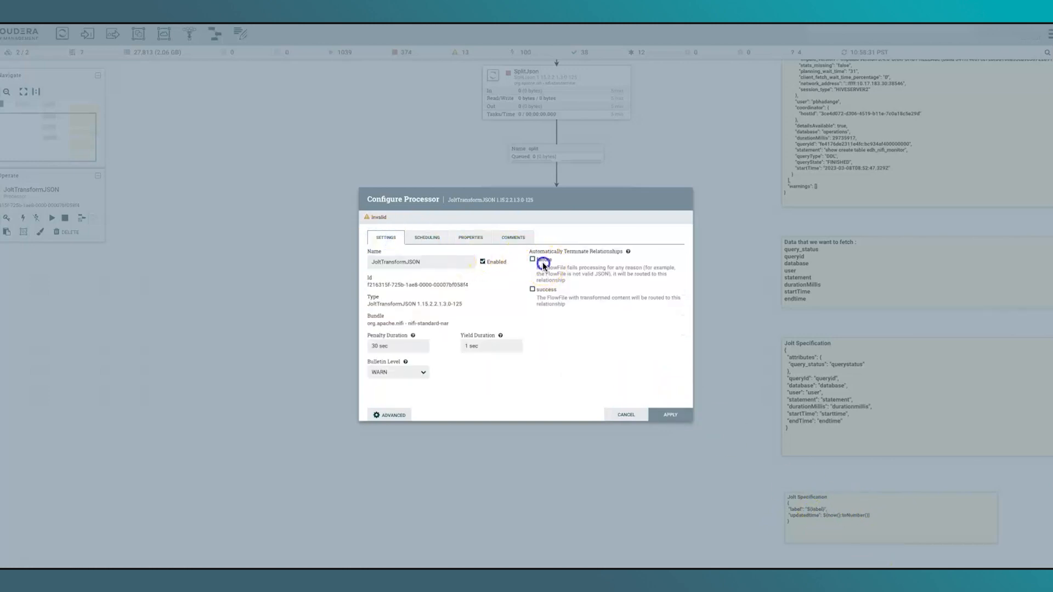
click(544, 292)
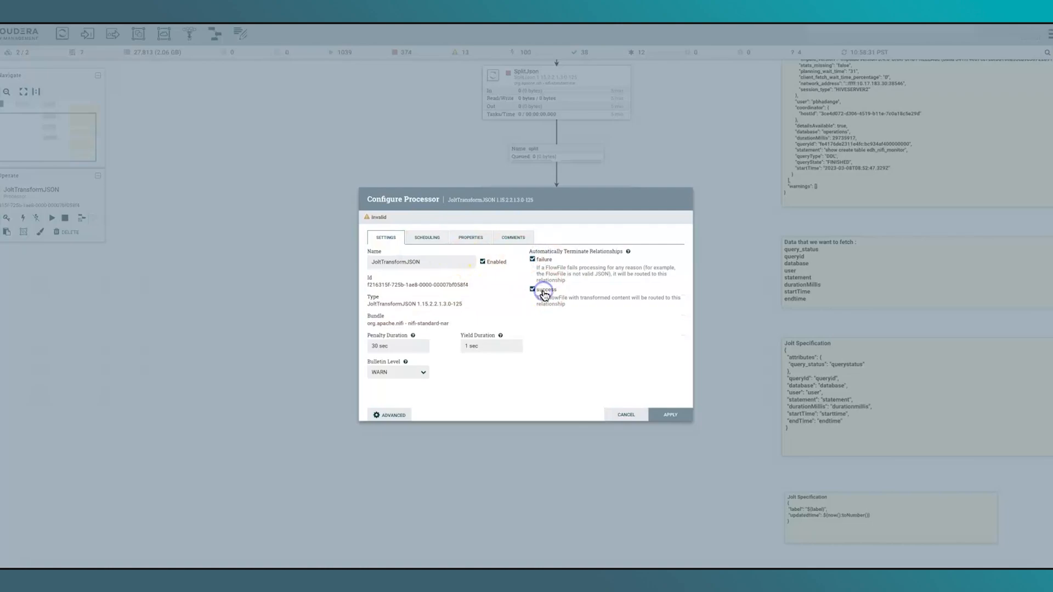
click(674, 415)
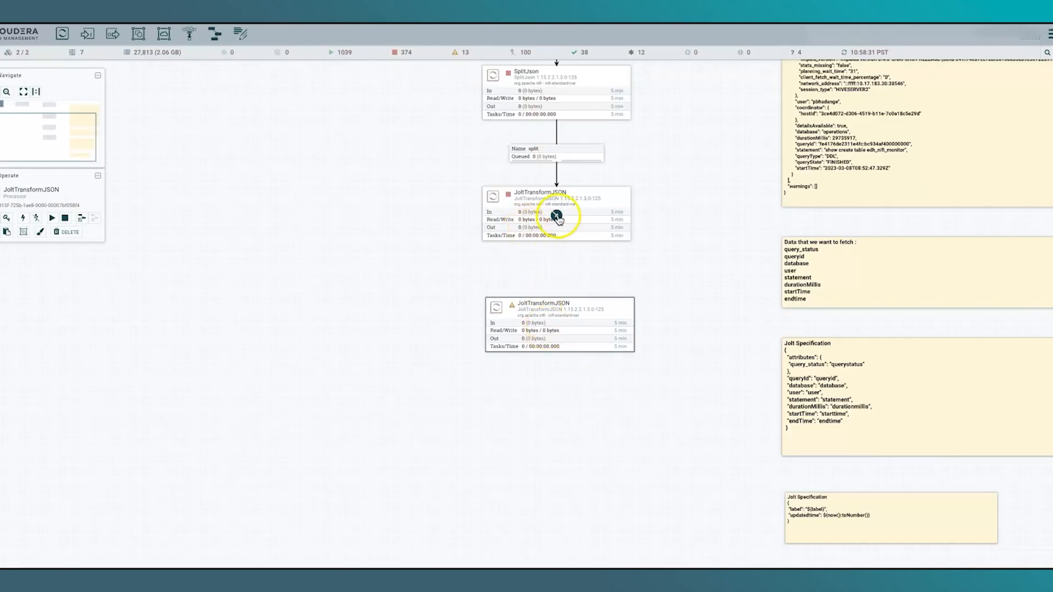
Connect the first JoltTransformJSON to the second one for the success relationship
drag(557, 216, 555, 307)
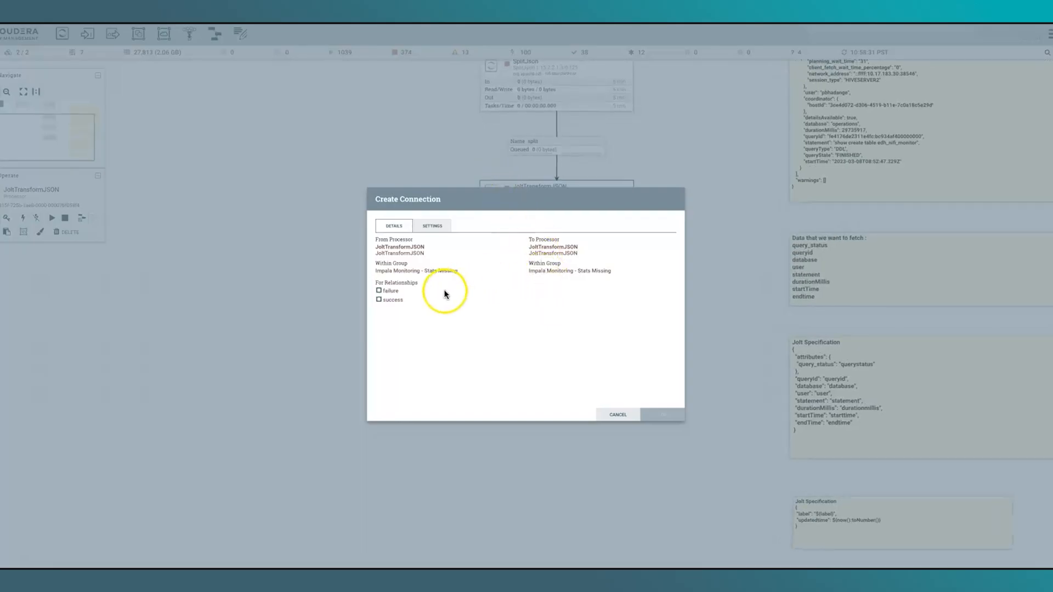
click(395, 301)
click(683, 414)
scroll(671, 419, down, 1)
click(469, 306)
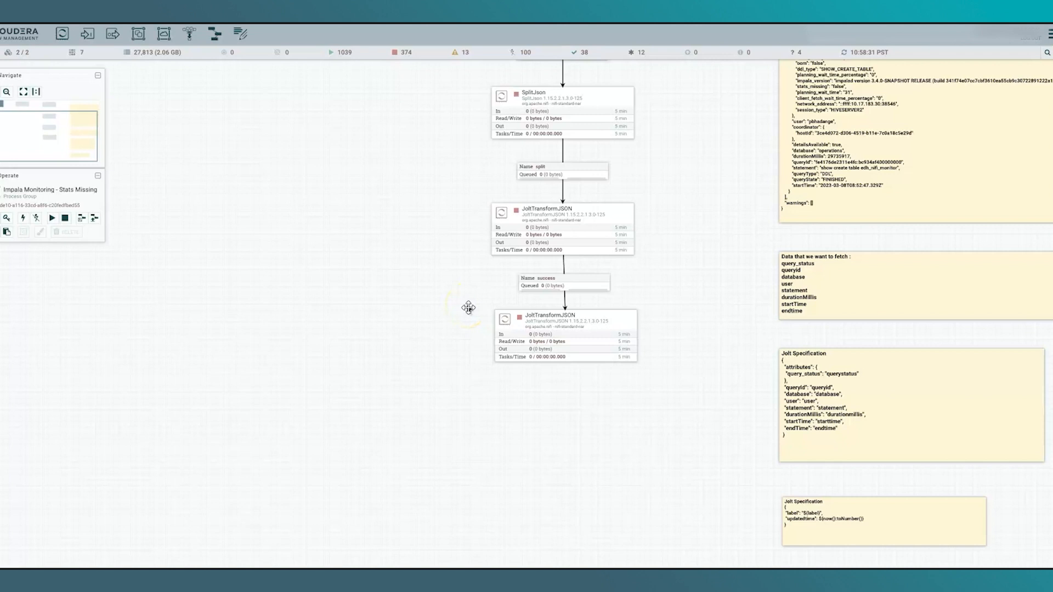
Add a PutKudu processor to the canvas below the second JoltTransformJSON
drag(62, 34, 545, 421)
text(putkudu)
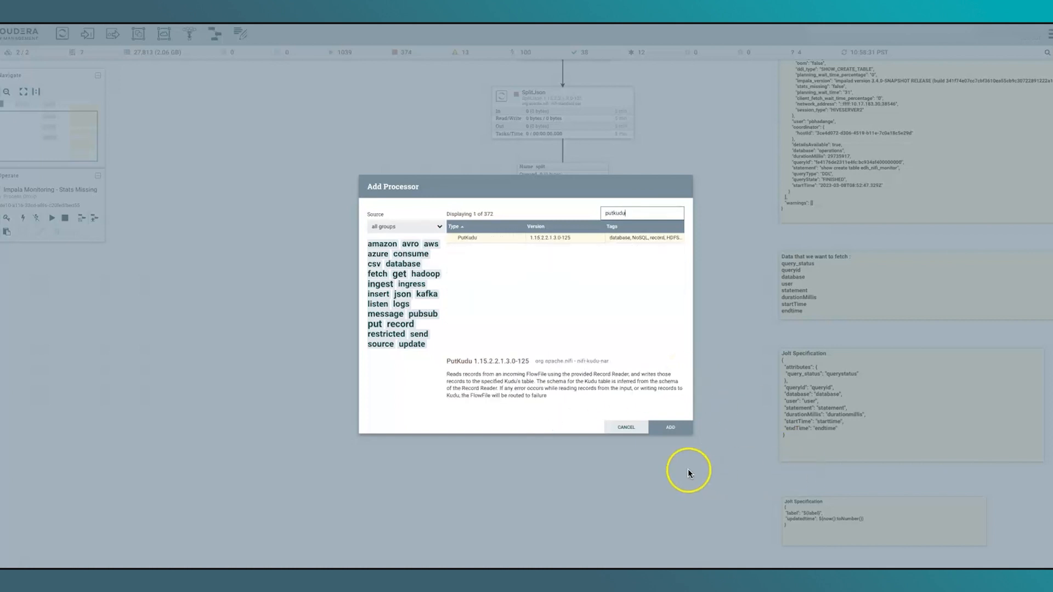
click(671, 428)
drag(661, 448, 611, 443)
In PutKudu's configuration, set Kudu Masters to kudumaster1,kudumaster2,kudumaster3 and Table Name to impala::operations.impalamonitoring
right_click(579, 420)
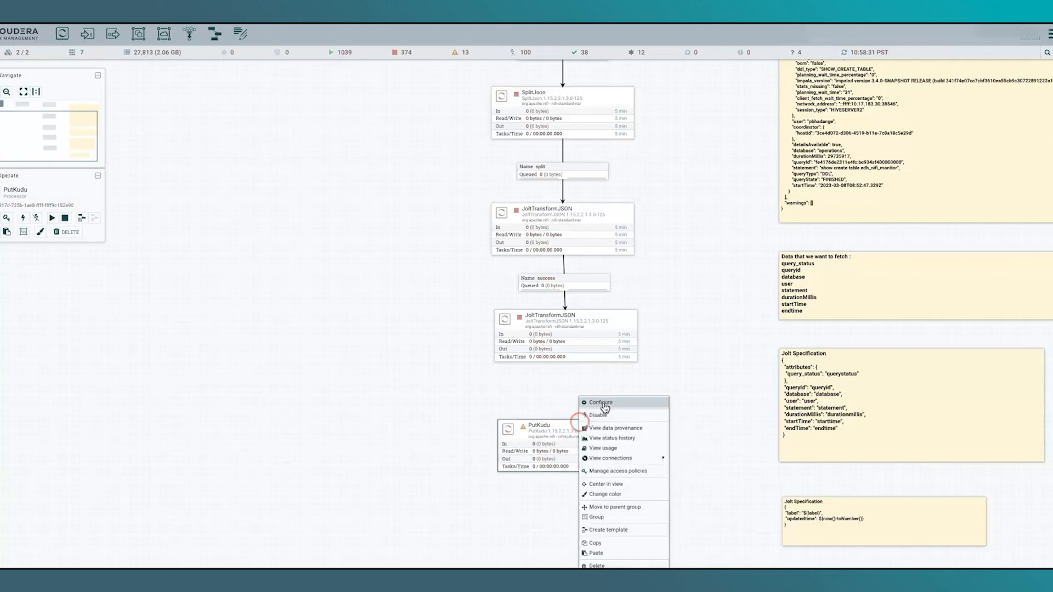
click(604, 405)
click(529, 283)
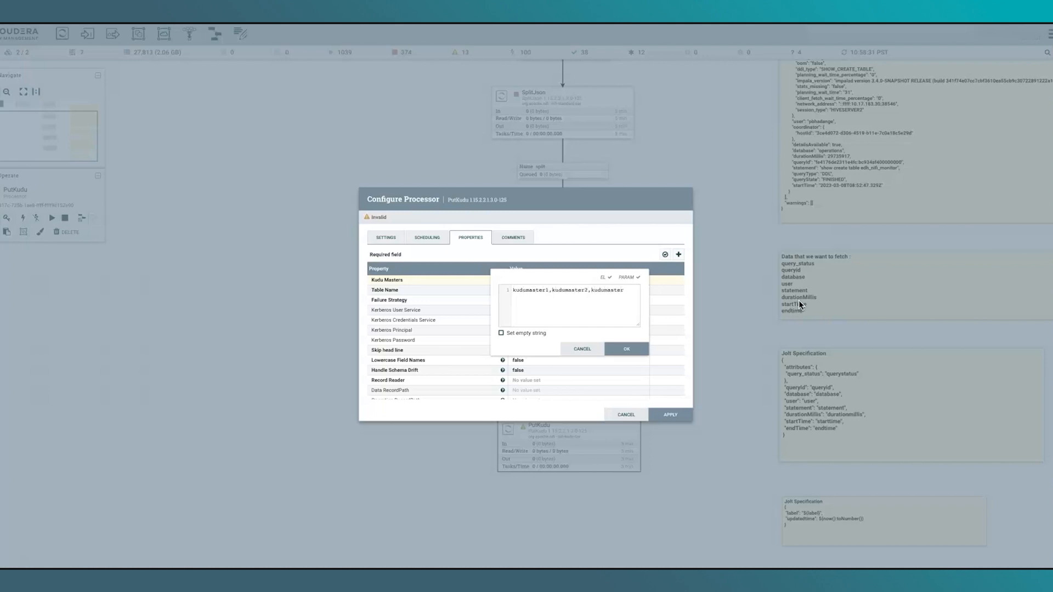
click(627, 349)
click(560, 289)
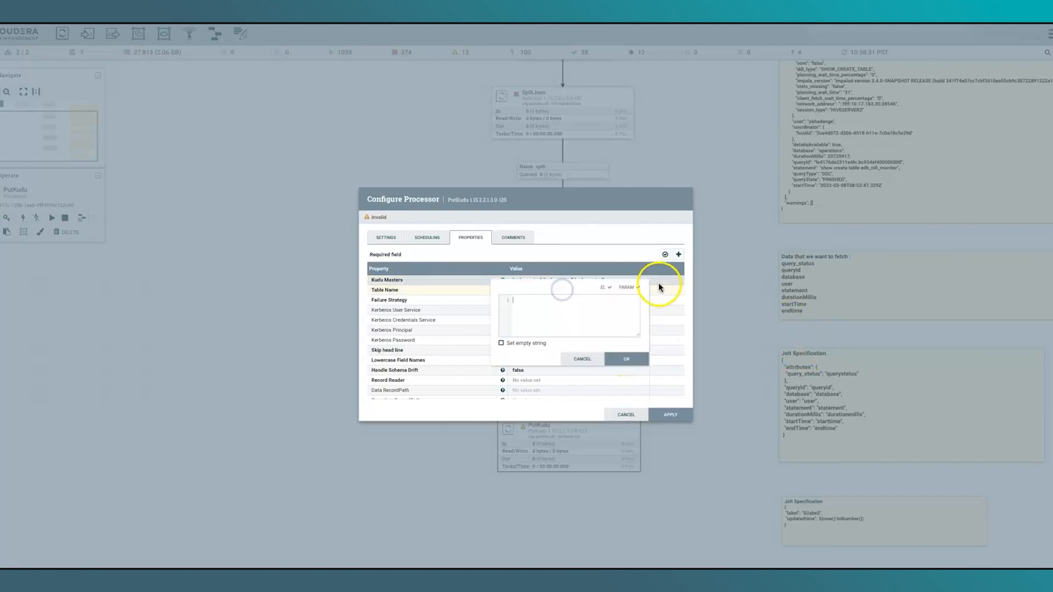
text(impala::op)
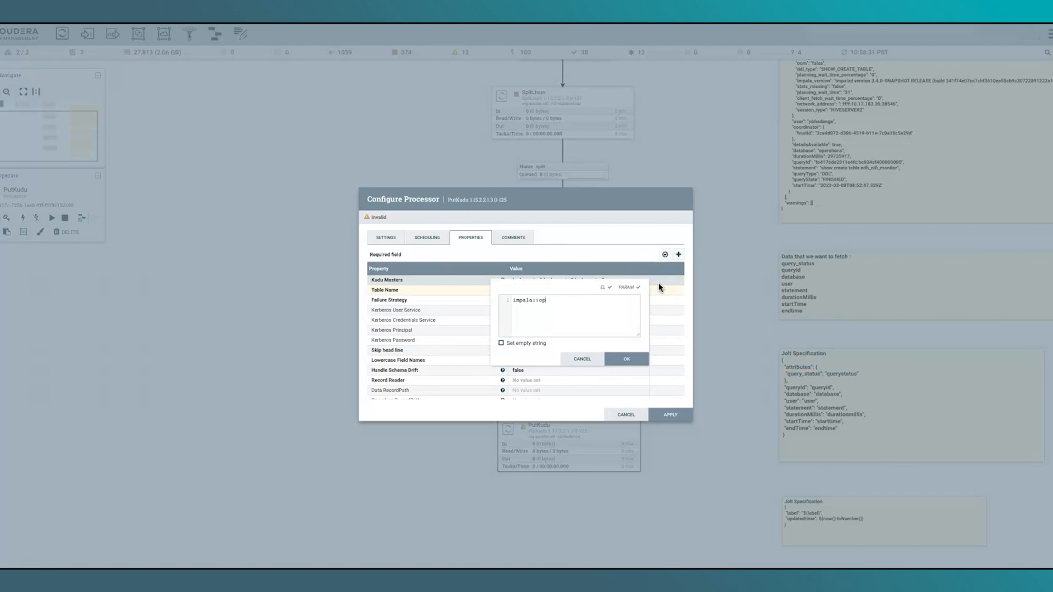
text(erations.impalamonitoring)
click(629, 359)
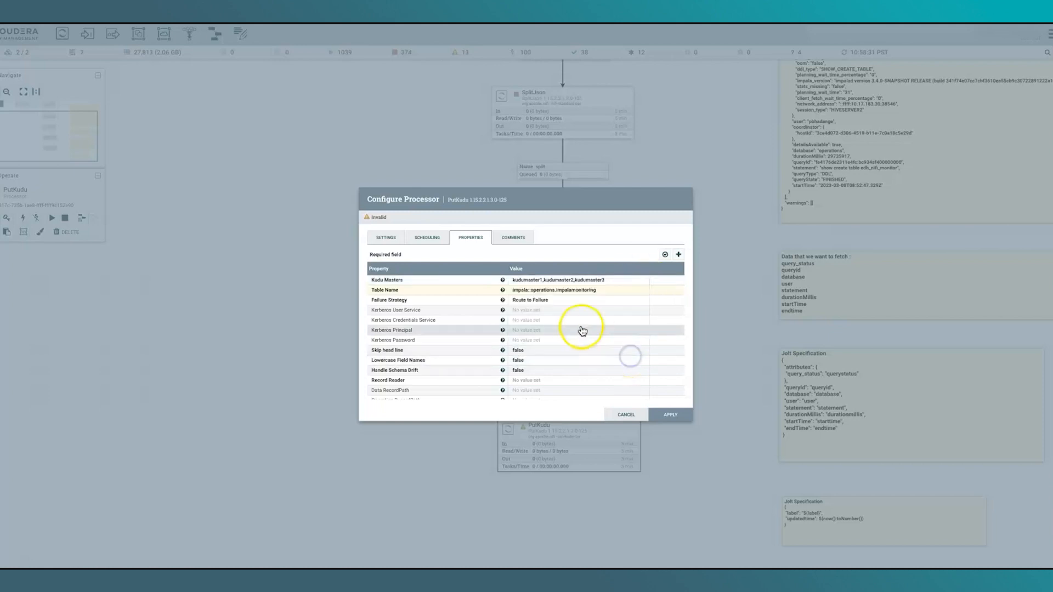
Set PutKudu's Record Reader to JsonTreeReader and apply the configuration
scroll(543, 310, down, 4)
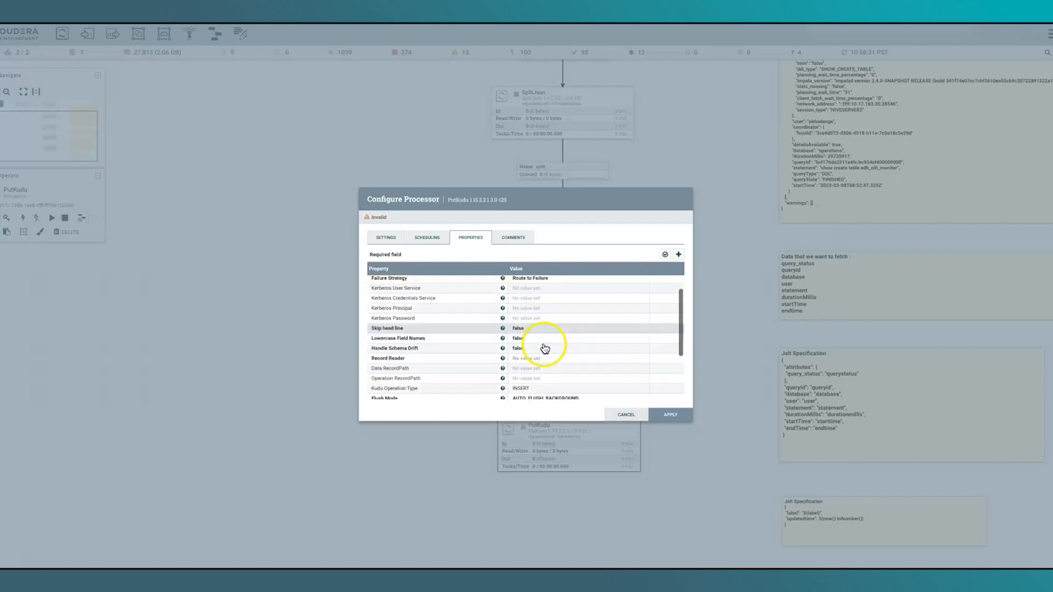
click(539, 337)
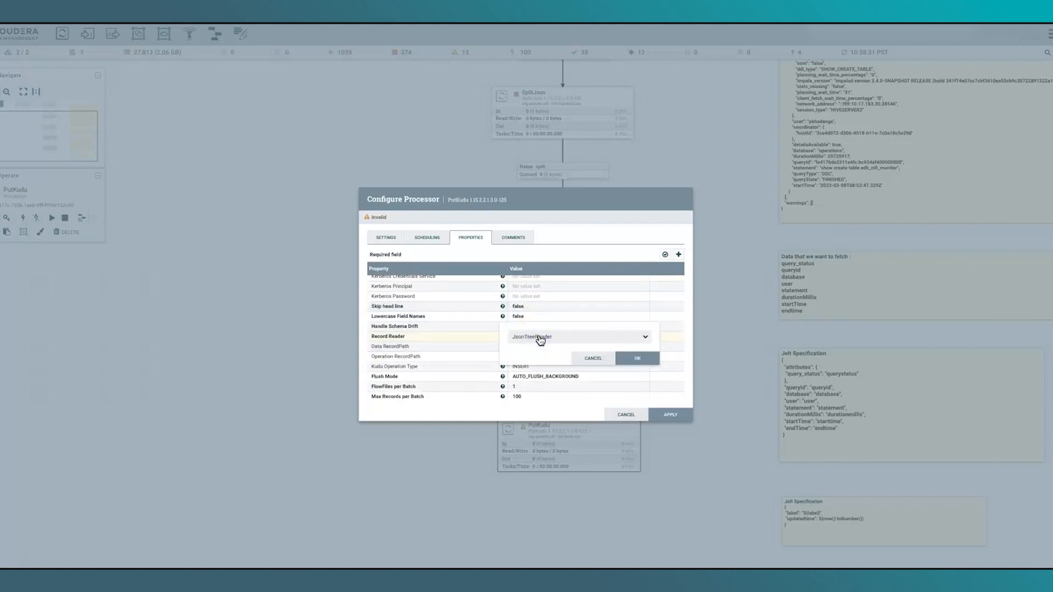
click(542, 340)
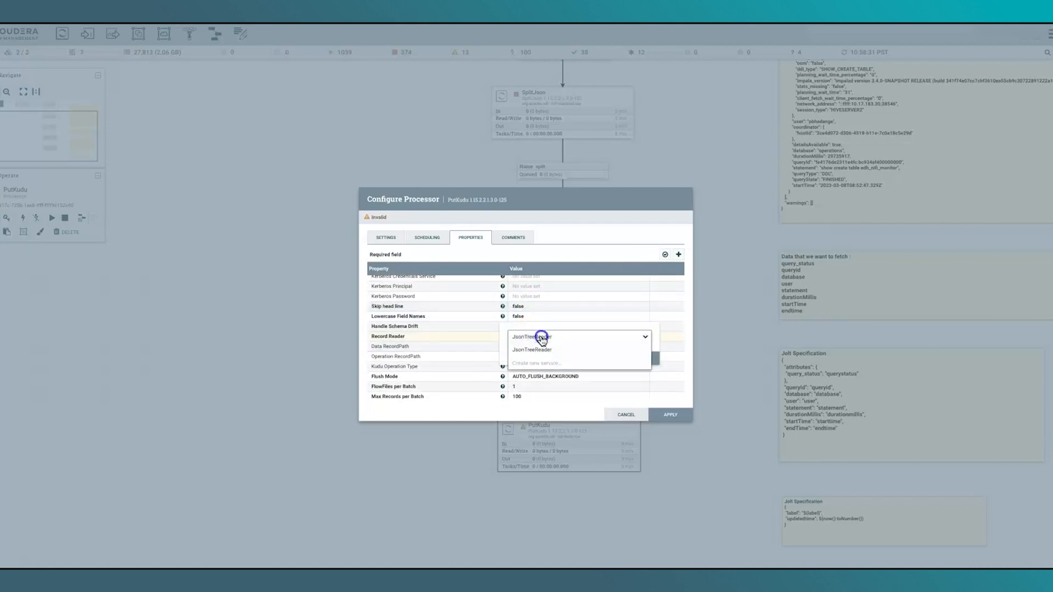
click(541, 354)
click(644, 360)
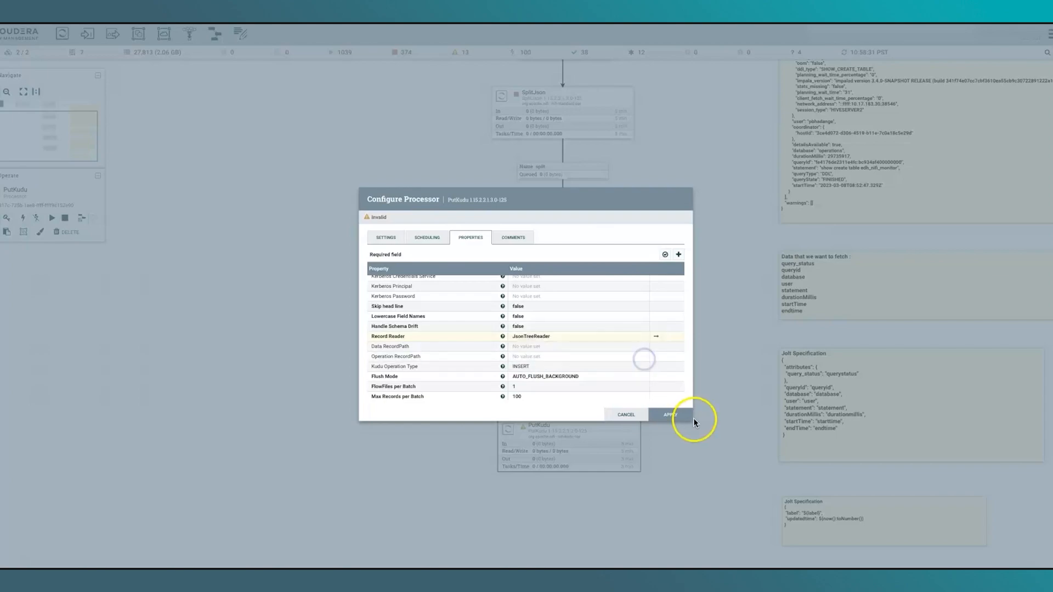
click(672, 415)
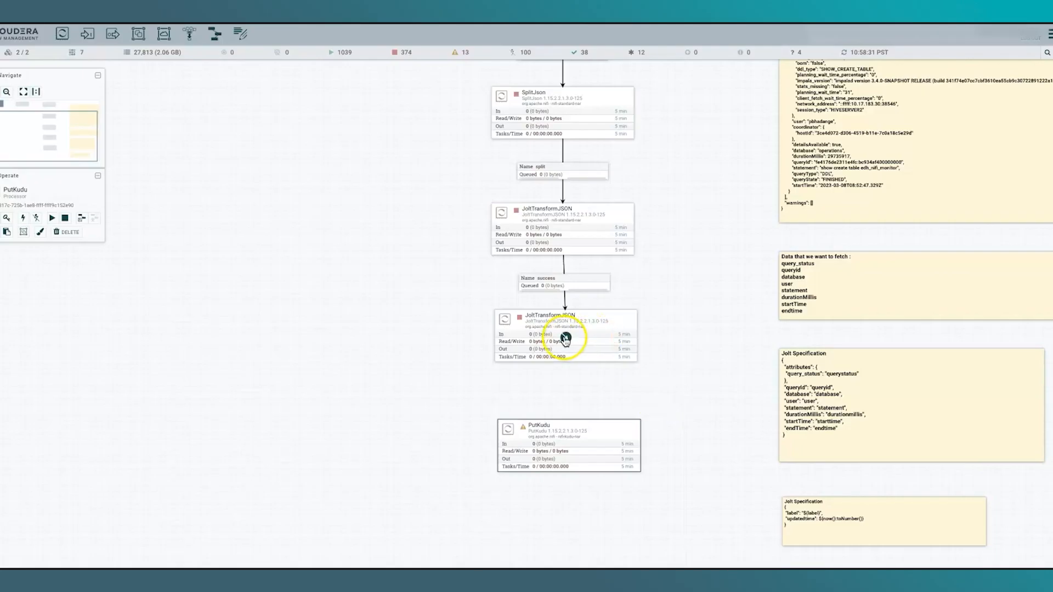
Connect the second JoltTransformJSON to PutKudu for the success relationship
drag(565, 339, 567, 436)
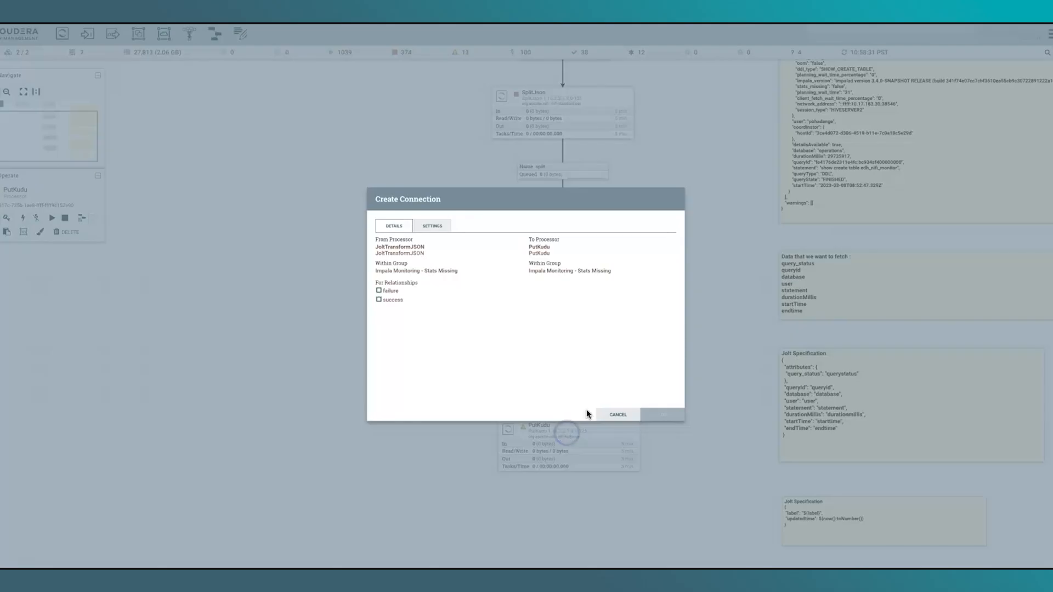
click(386, 300)
click(662, 416)
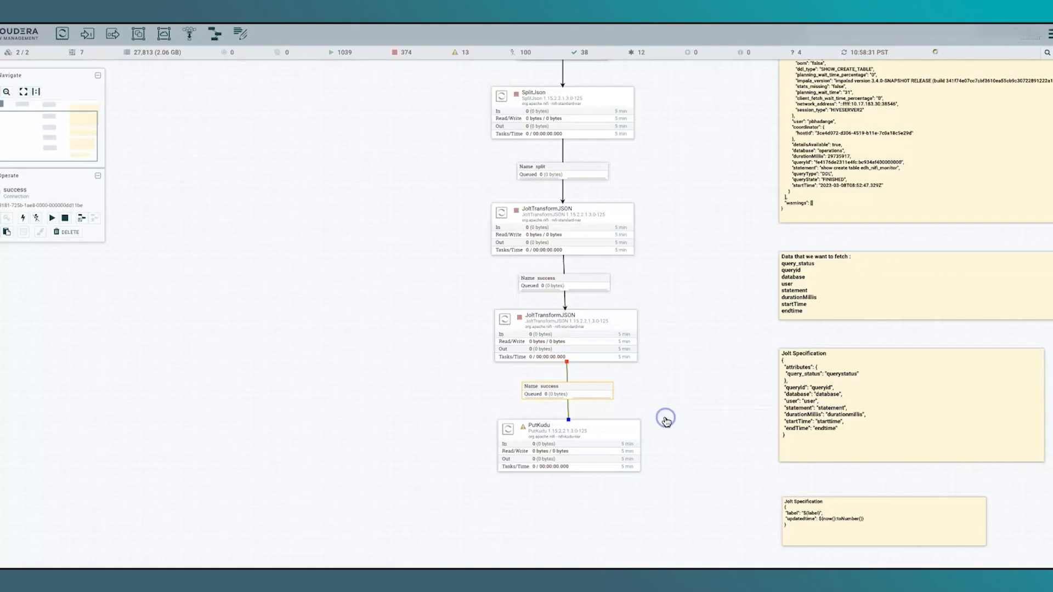
Set PutKudu's success and failure relationships to terminate automatically and apply its configuration
right_click(524, 430)
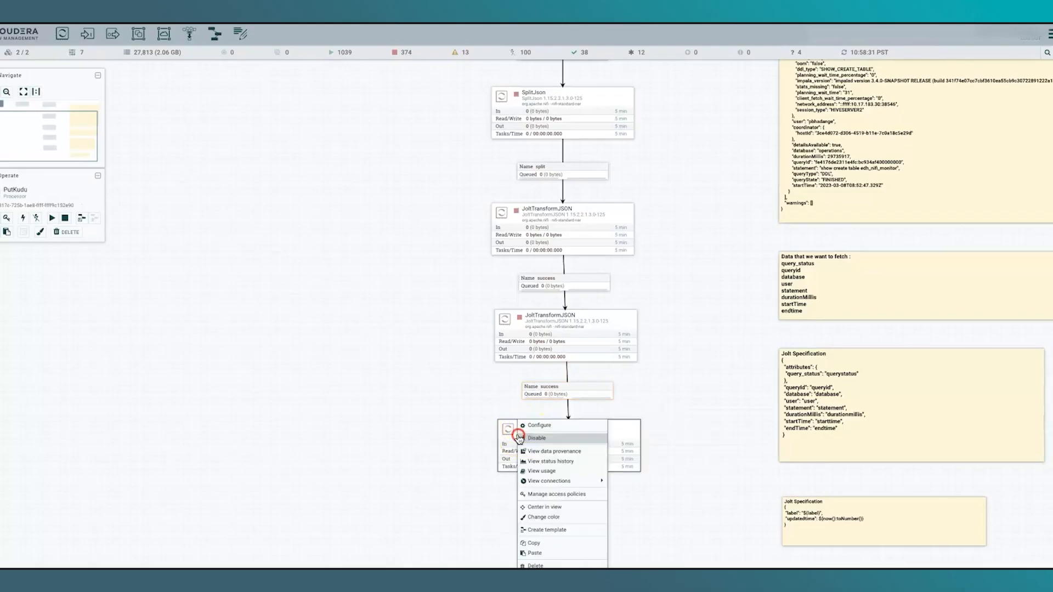
click(538, 426)
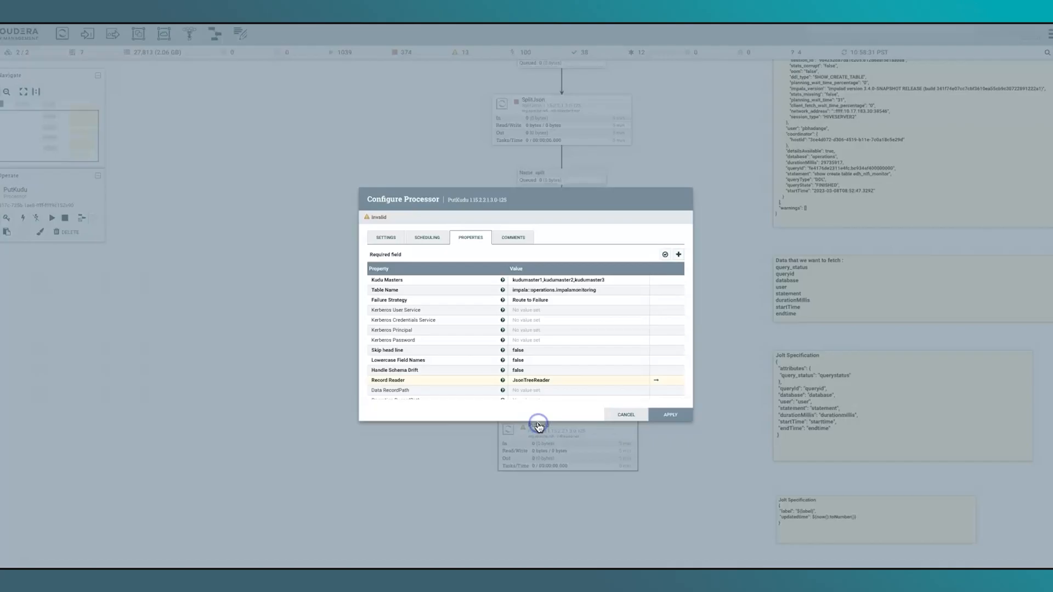
click(384, 237)
click(547, 283)
click(545, 261)
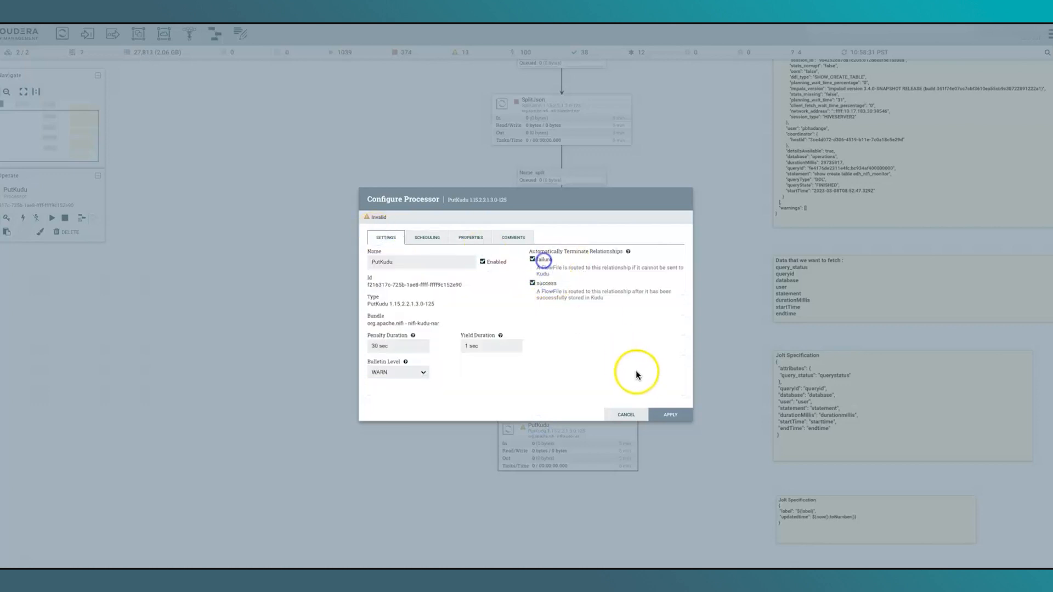
click(670, 415)
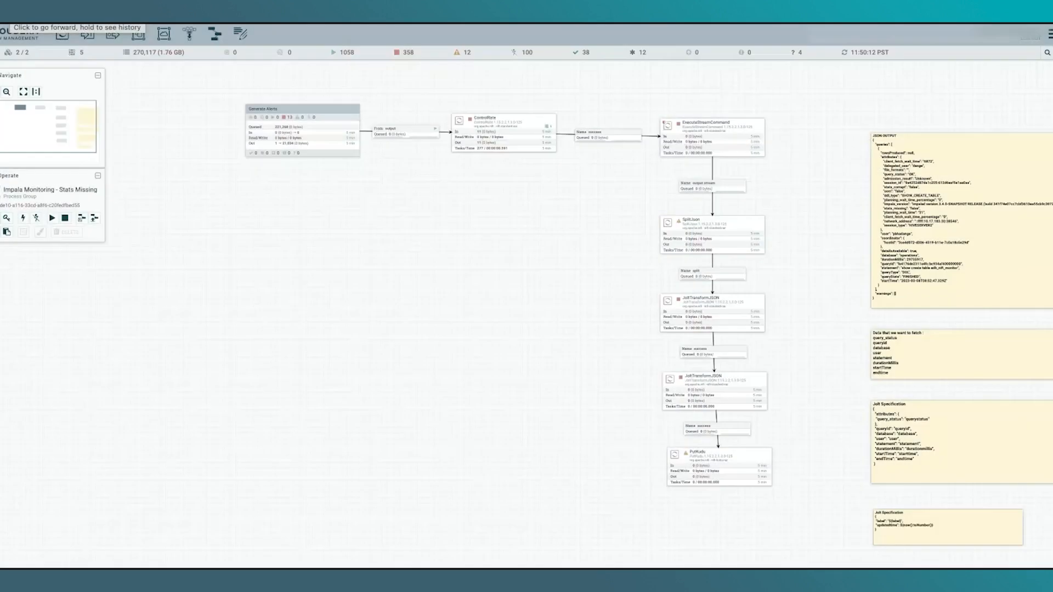